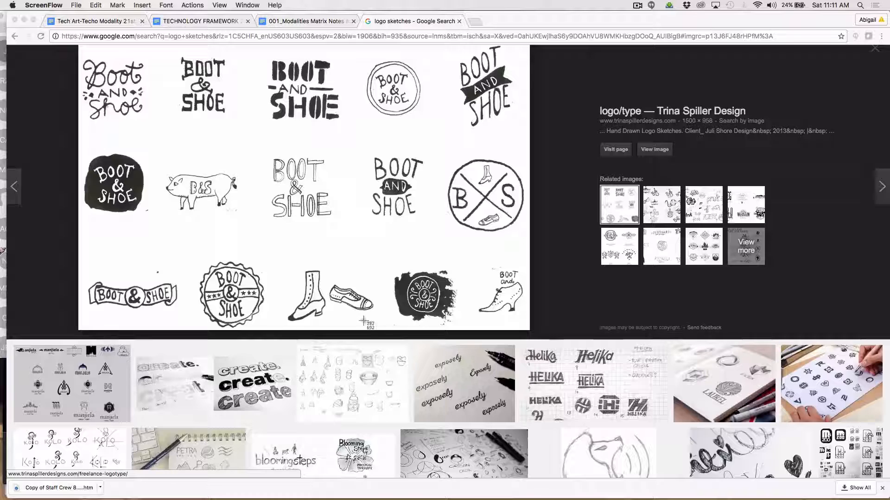
# Capture a screenshot of the brush-stroke "BOOT & SHOE" logo sketch in the displayed image.
pyautogui.moveTo(385, 265)
pyautogui.mouseDown()
pyautogui.moveTo(462, 306)
pyautogui.moveTo(464, 328)
pyautogui.mouseUp()
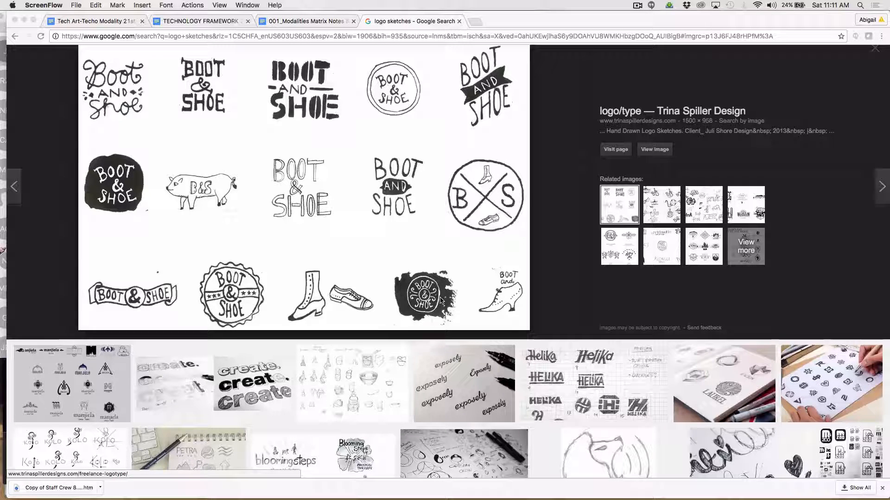
# Switch to Illustrator and create a new one-artboard Letter-size document using the Print profile.
pyautogui.press('super+Tab')
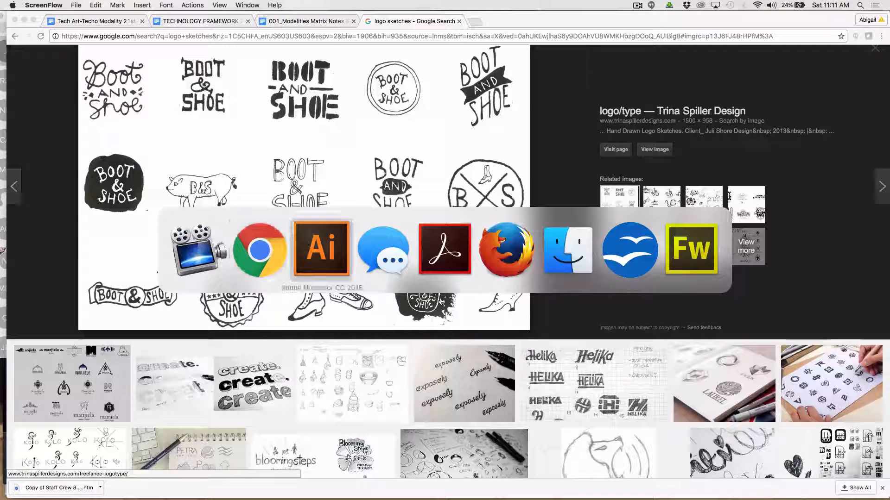
pyautogui.press('super+n')
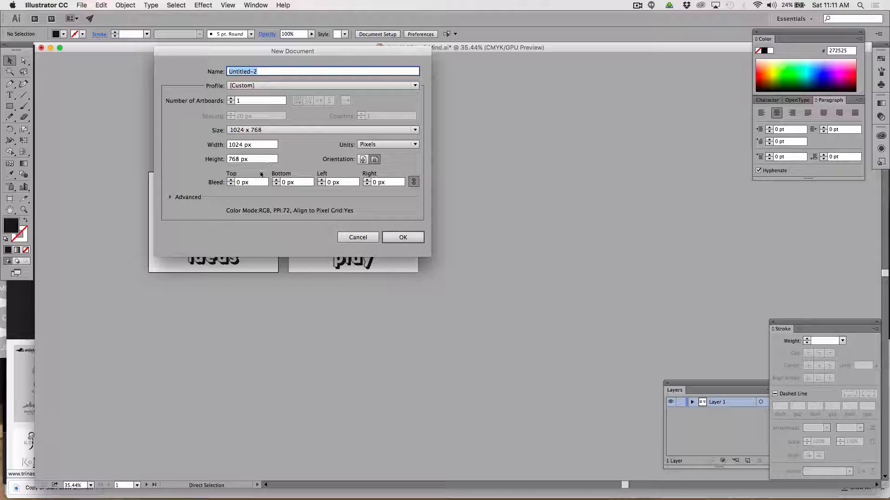
pyautogui.click(253, 86)
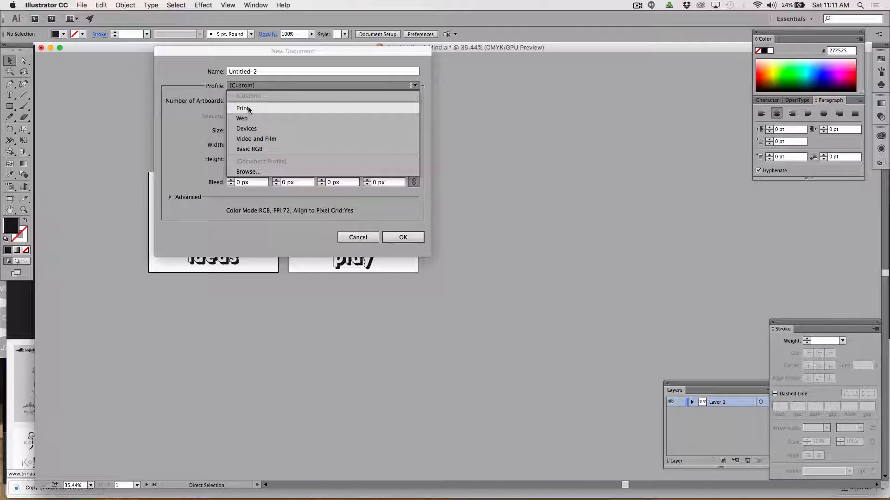
pyautogui.click(249, 108)
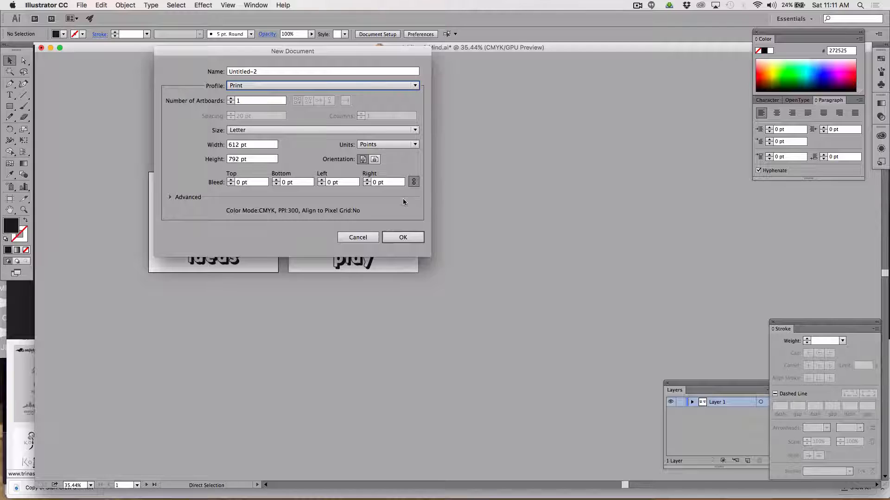
pyautogui.click(401, 238)
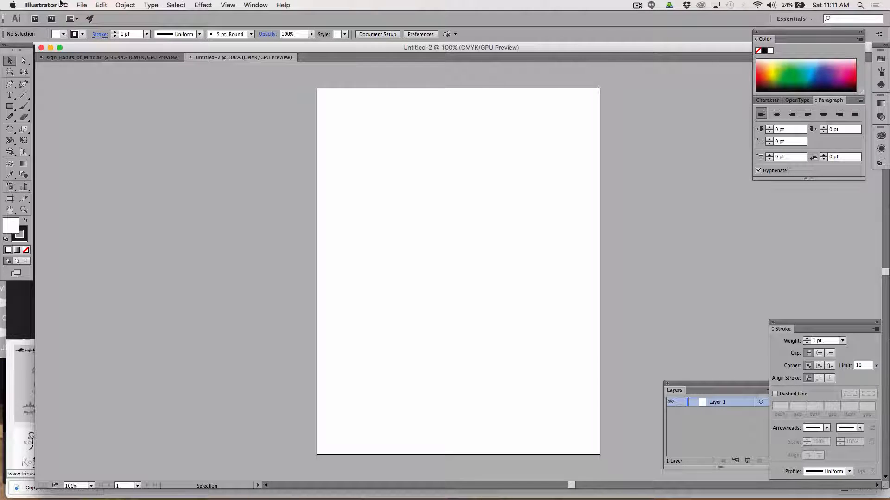
# Place "Screen Shot 2016-08-20 at 11.11.12 AM.png" from the Desktop on the artboard, about 534 by 415 pt.
pyautogui.click(82, 5)
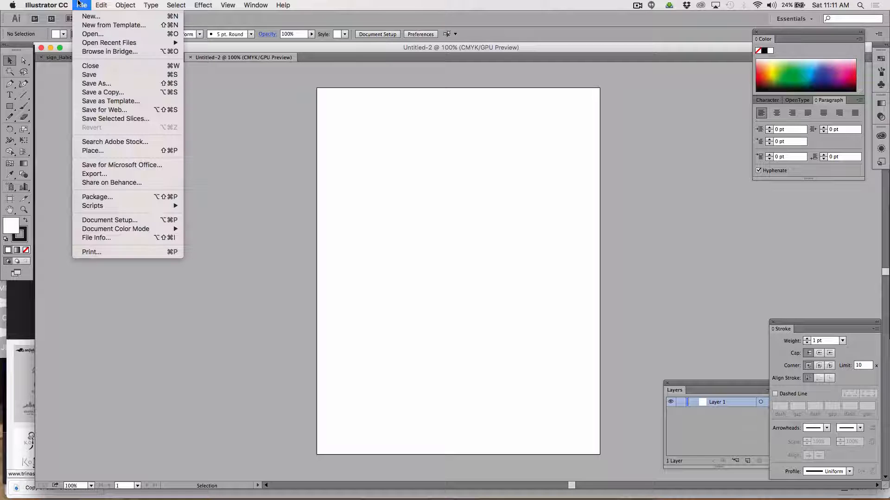
pyautogui.click(103, 151)
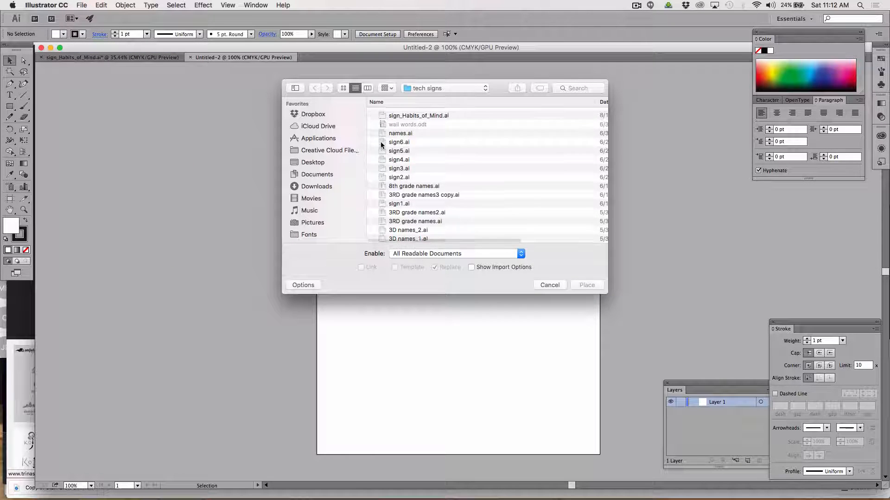
pyautogui.click(307, 162)
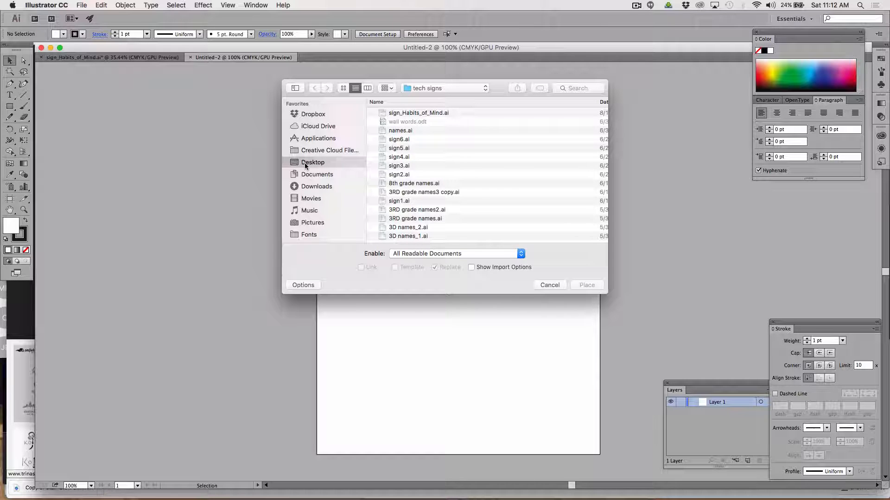
pyautogui.click(397, 114)
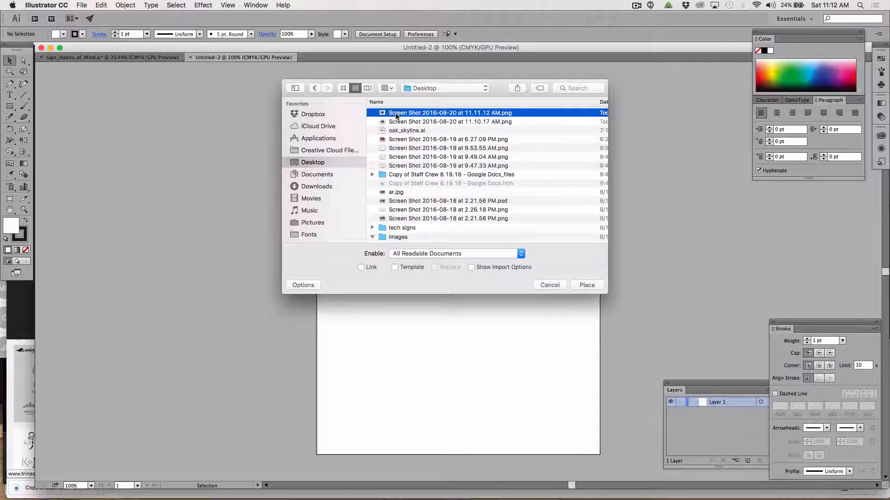
pyautogui.click(587, 285)
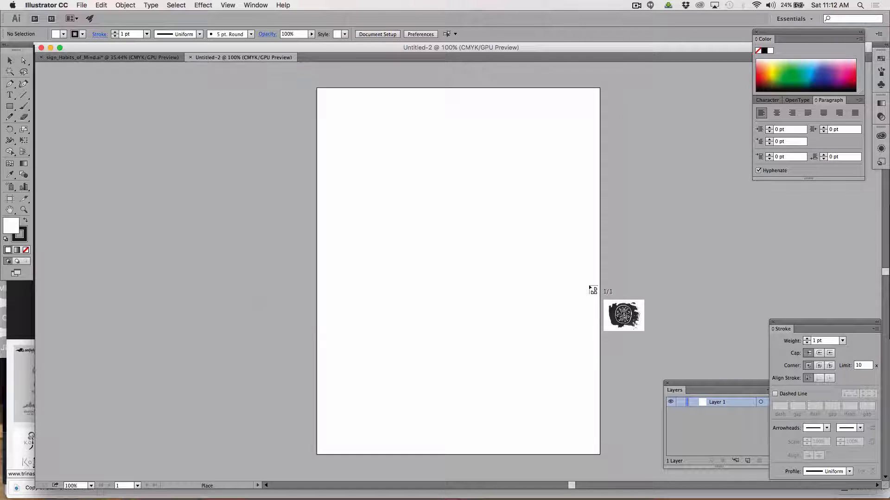
pyautogui.moveTo(334, 158); pyautogui.dragTo(581, 398)
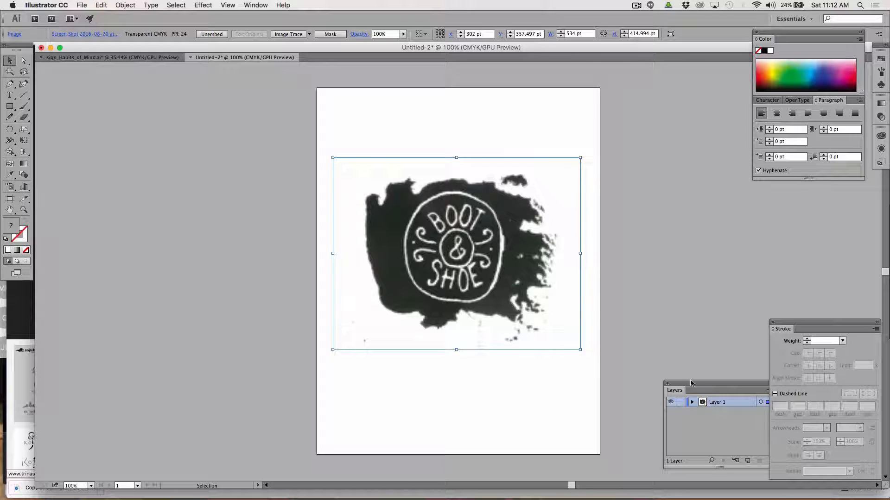
# Lock Layer 1 containing the sketch image and add a new layer above it.
pyautogui.moveTo(683, 384); pyautogui.dragTo(681, 176)
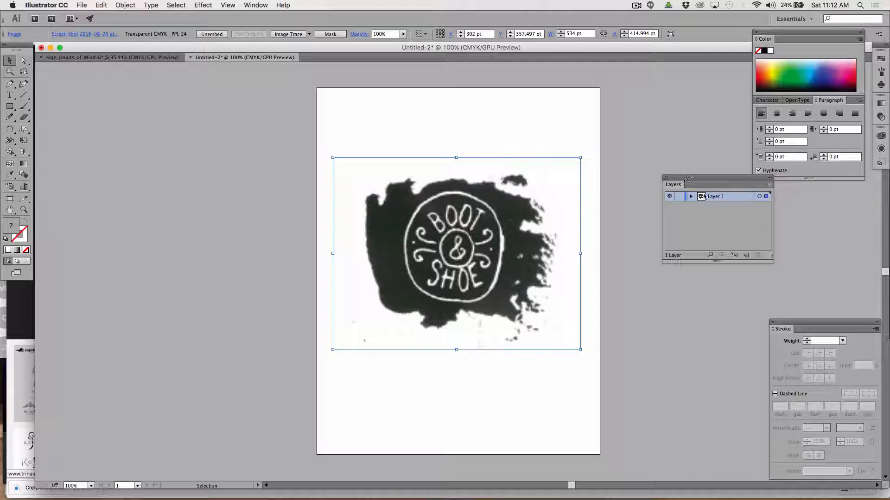
pyautogui.moveTo(770, 258); pyautogui.dragTo(774, 330)
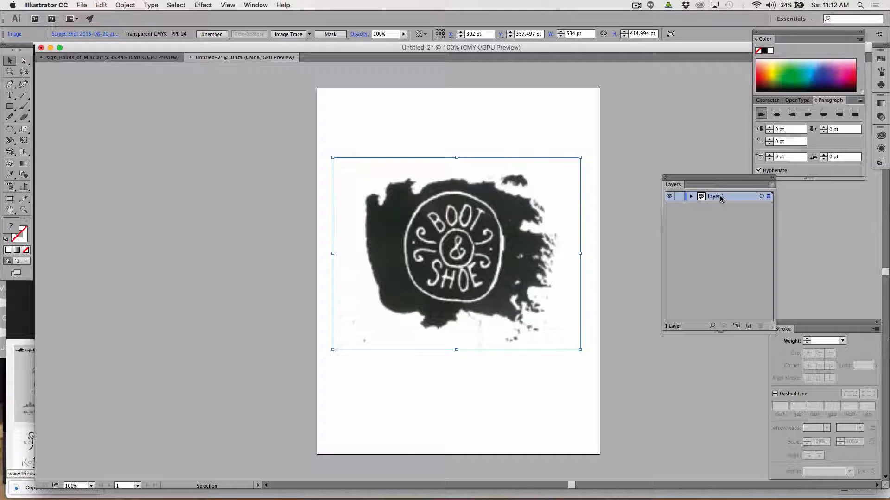
pyautogui.click(679, 196)
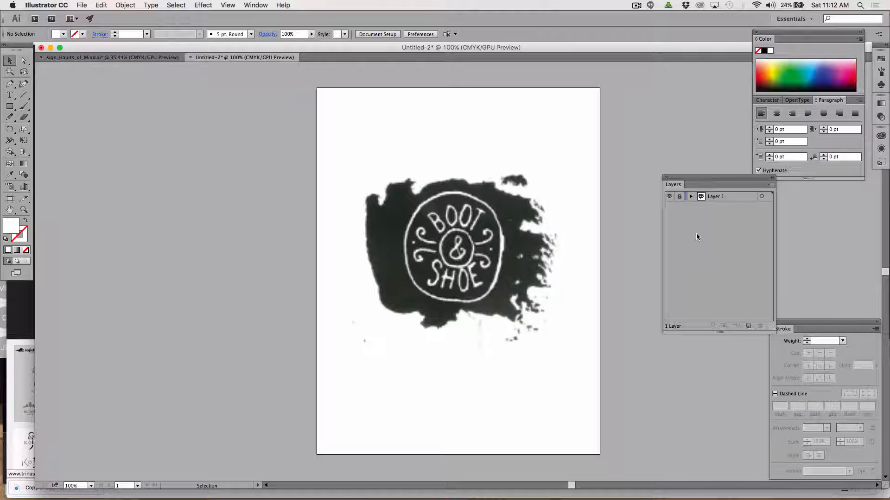
pyautogui.click(749, 326)
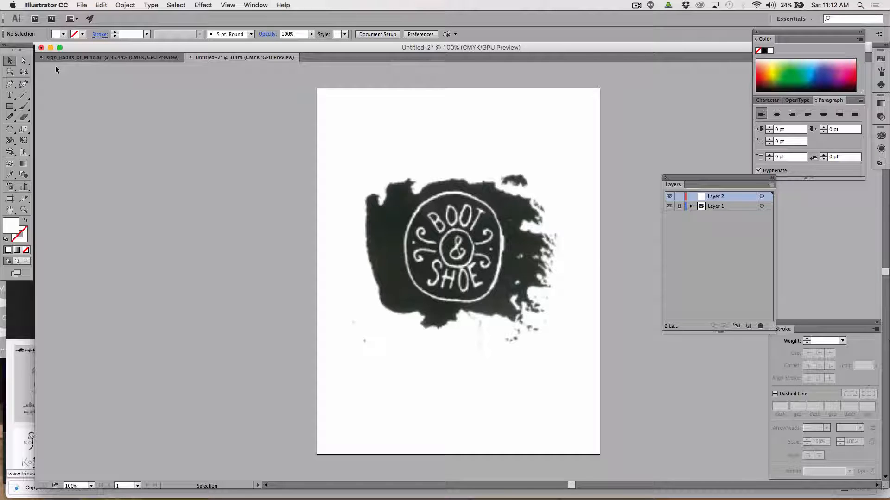
# Activate the Type tool and set the fill color to black (000000).
pyautogui.press('super+equal')
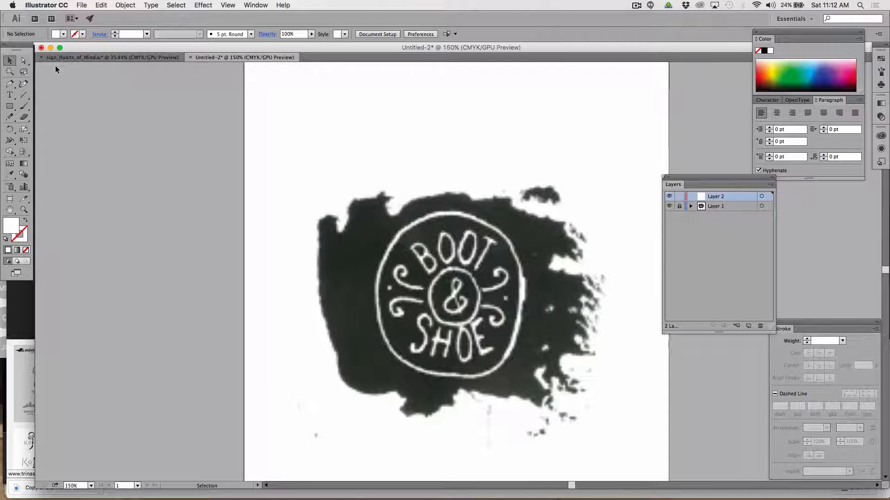
pyautogui.click(10, 96)
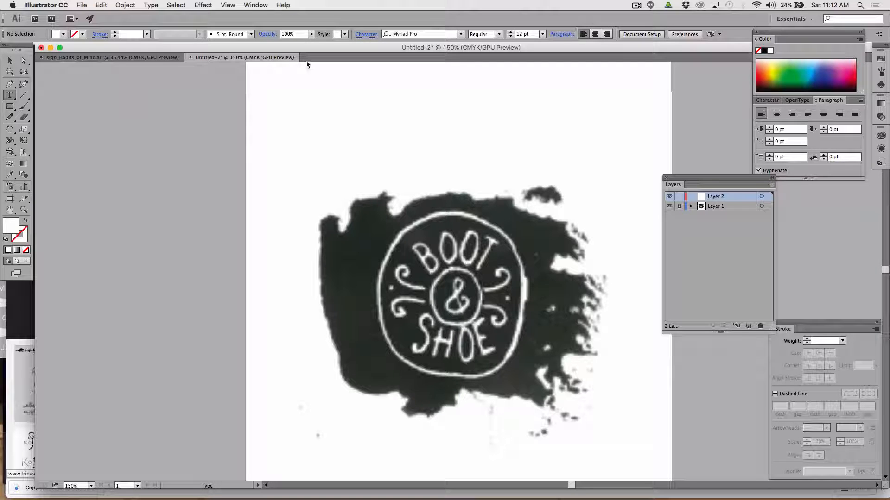
pyautogui.click(345, 35)
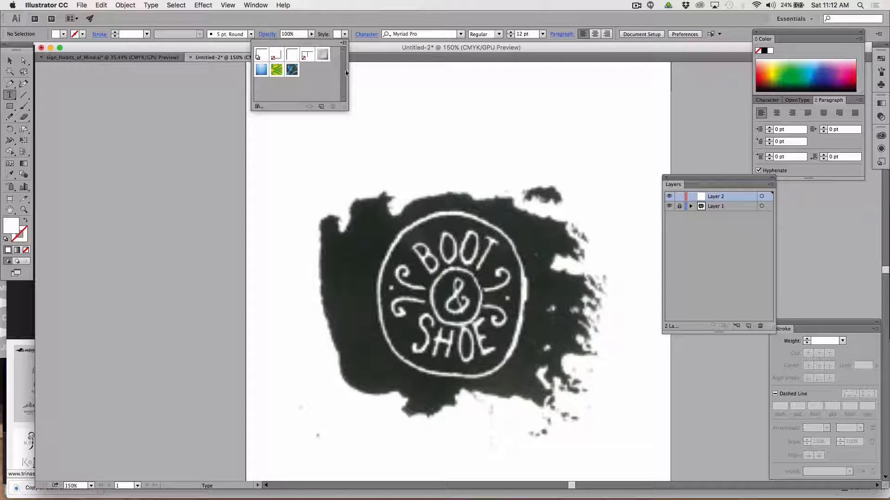
pyautogui.click(9, 228)
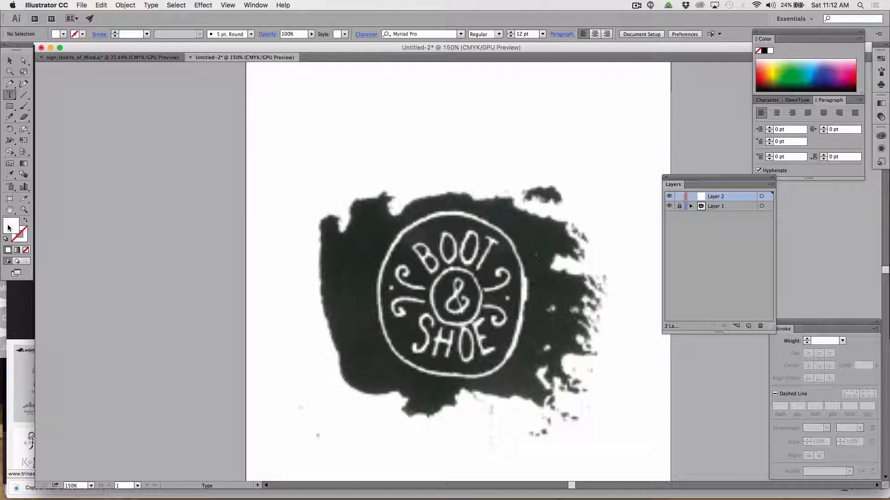
pyautogui.doubleClick(7, 228)
pyautogui.moveTo(152, 129); pyautogui.dragTo(94, 168)
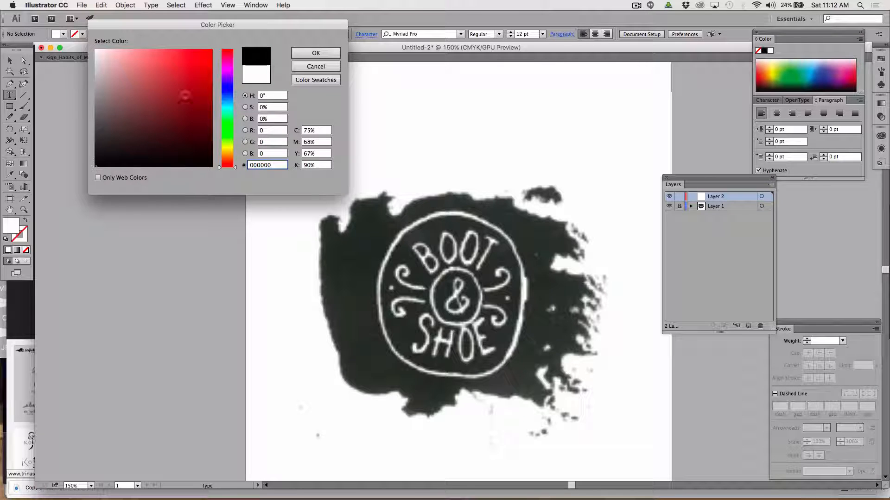
pyautogui.click(315, 53)
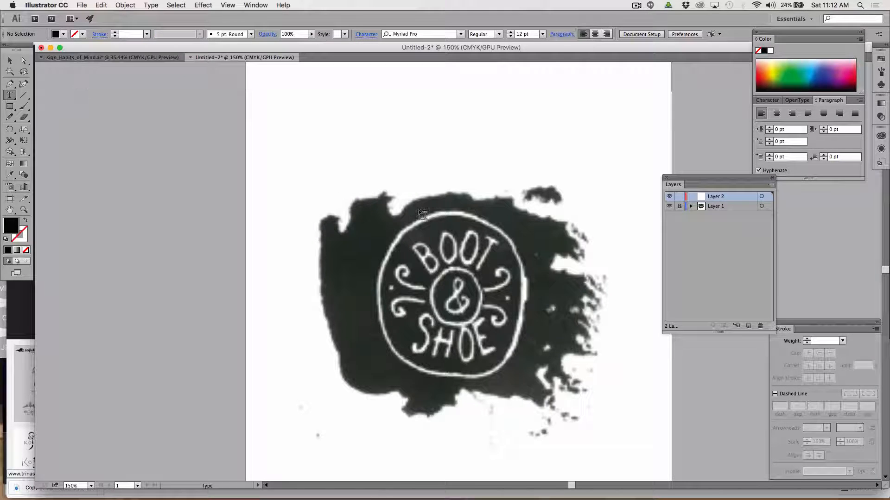
# Add the point text "BOOT" at 48 pt in the empty area above the sketch.
pyautogui.click(284, 108)
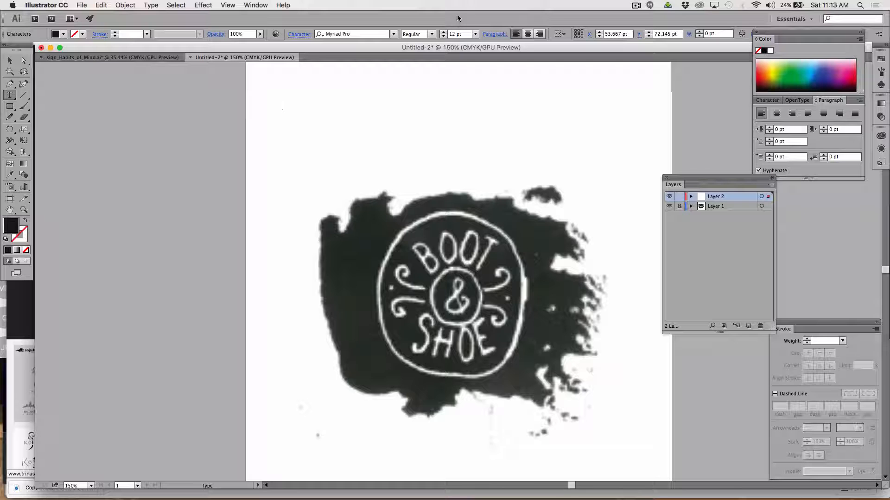
pyautogui.click(475, 34)
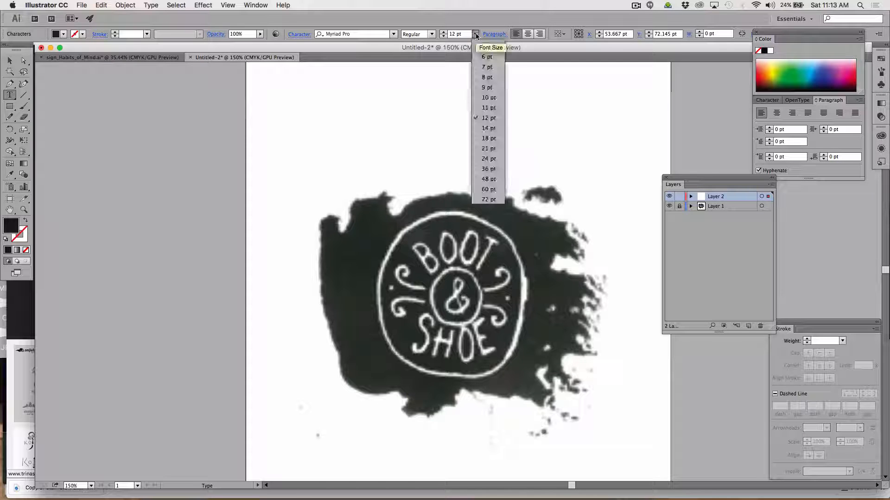
pyautogui.click(488, 178)
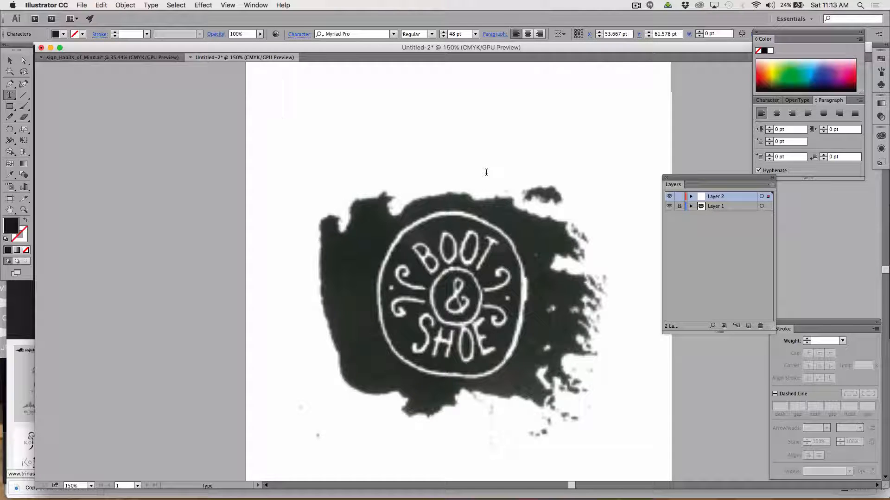
pyautogui.write('BO')
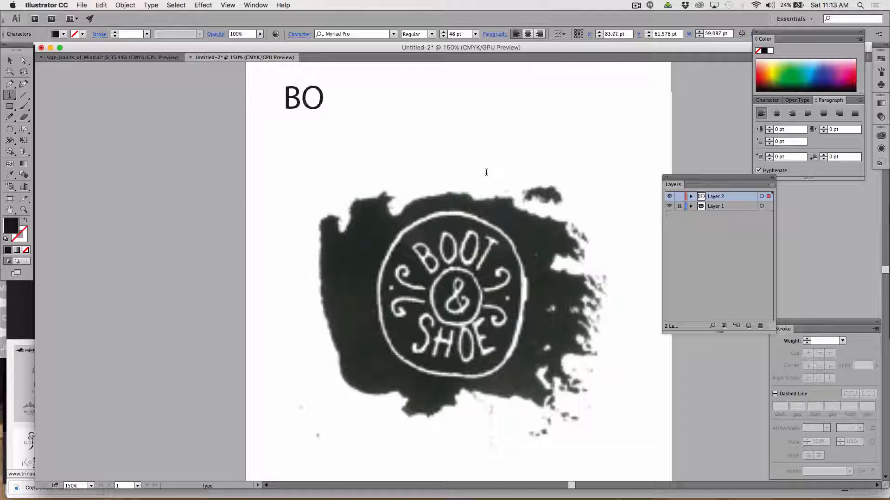
pyautogui.write('OT')
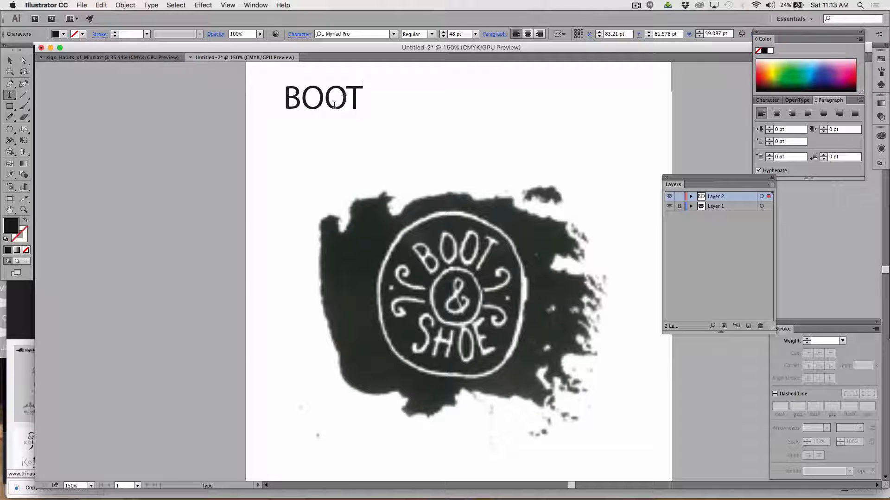
# Center-align the BOOT text and move it above the middle of the sketch, at about X 306 pt, Y 118 pt.
pyautogui.click(9, 60)
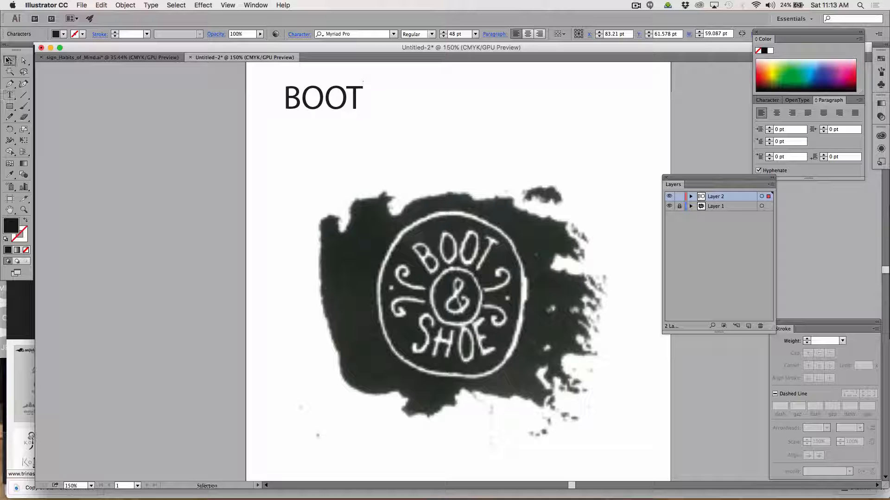
pyautogui.doubleClick(316, 103)
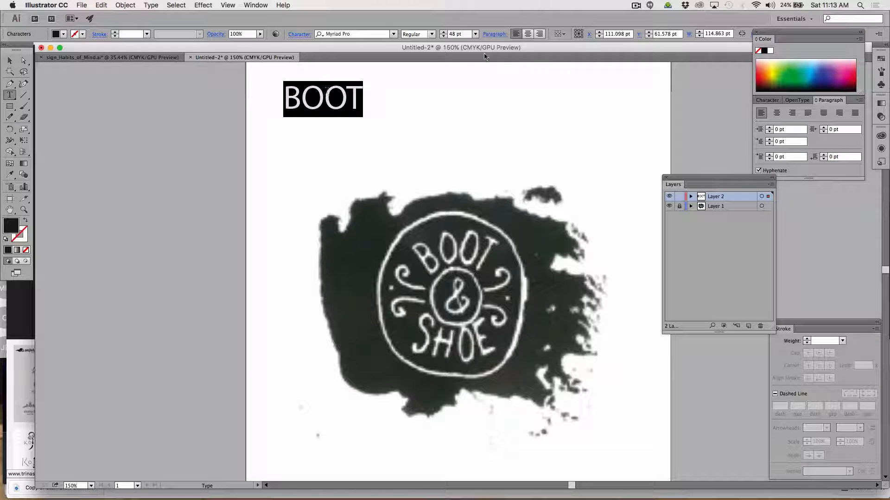
pyautogui.click(528, 34)
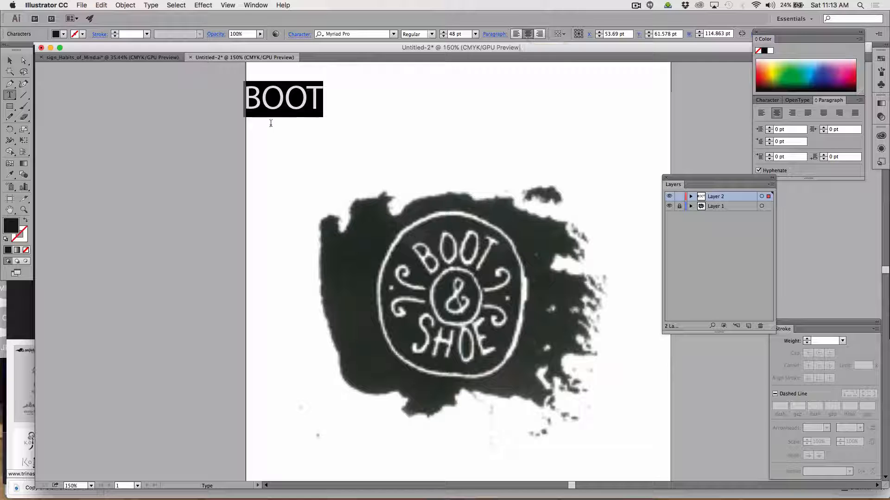
pyautogui.click(10, 61)
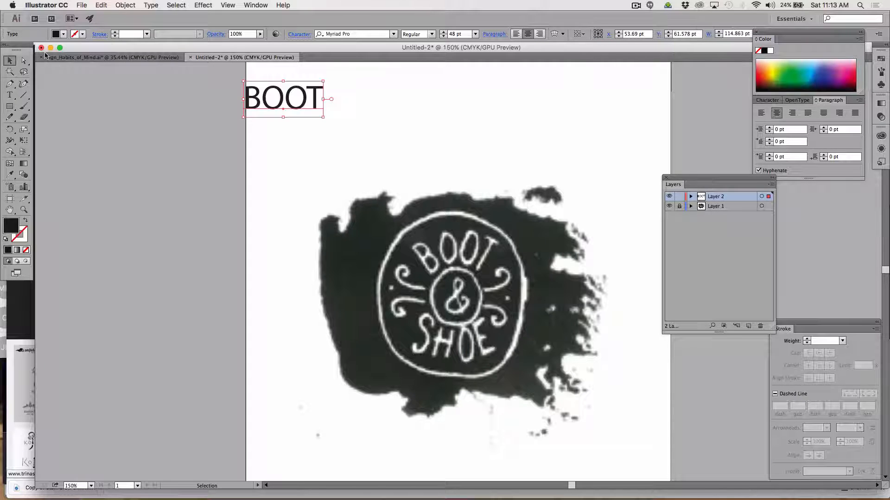
pyautogui.moveTo(278, 98); pyautogui.dragTo(470, 150)
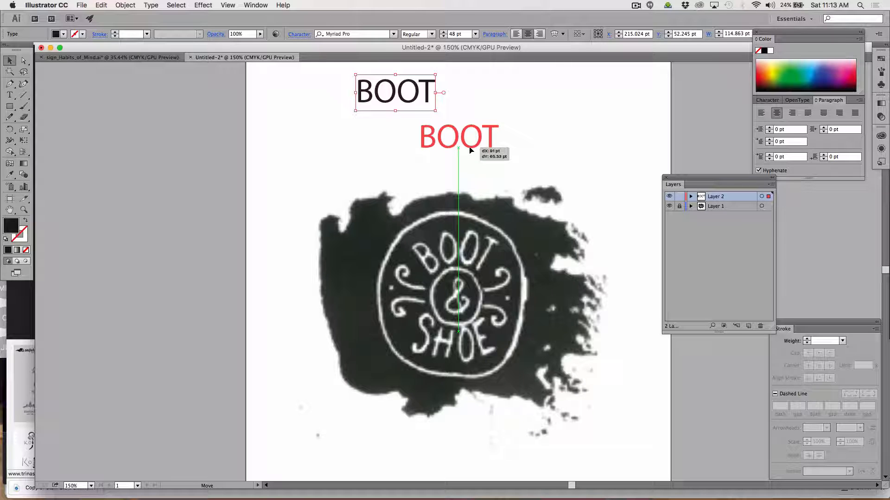
pyautogui.moveTo(470, 150); pyautogui.dragTo(470, 150)
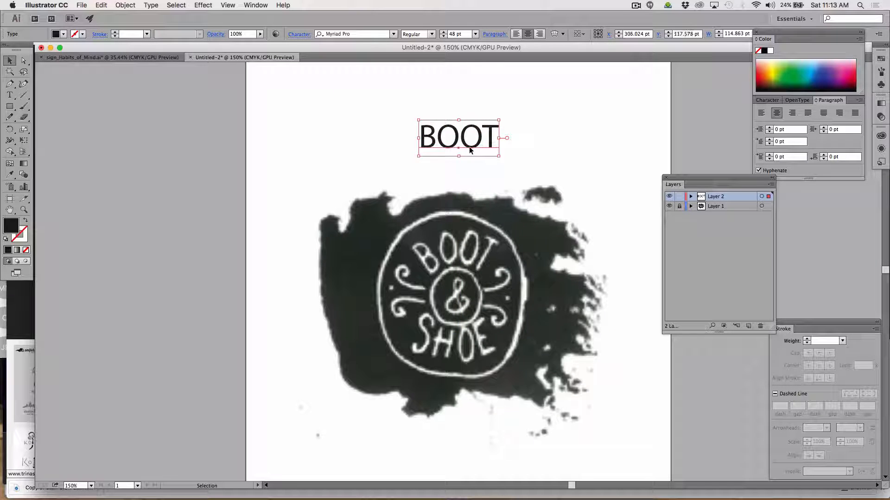
# Duplicate the BOOT text directly below the original, at about Y 174 pt.
pyautogui.scroll(-1, 471, 157)
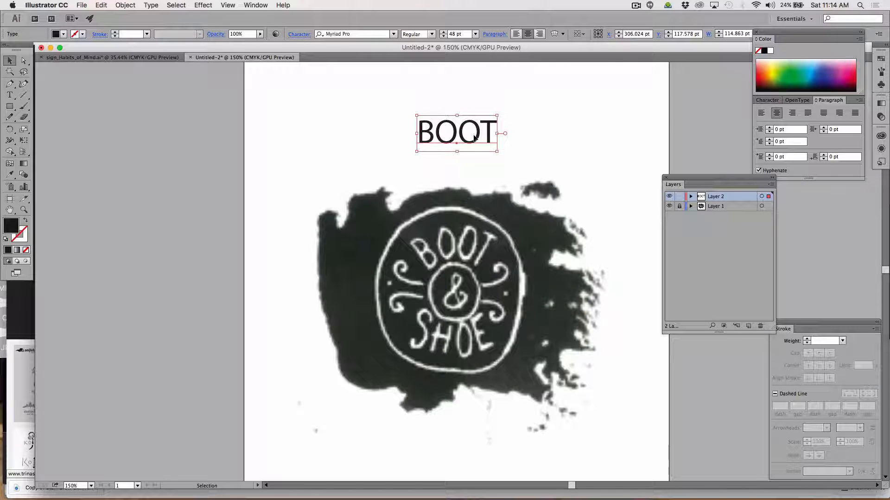
pyautogui.moveTo(474, 140); pyautogui.dragTo(474, 179)
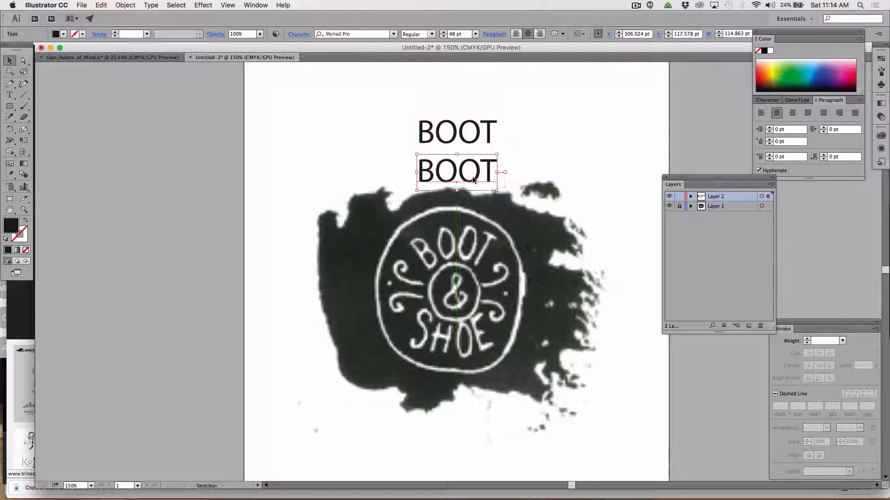
# Replace the wording of the lower BOOT text with "SHOE".
pyautogui.click(10, 94)
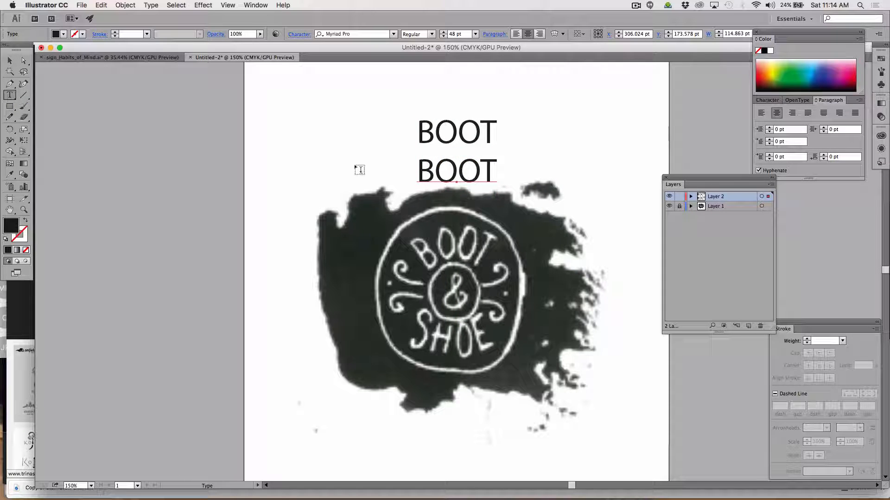
pyautogui.doubleClick(422, 169)
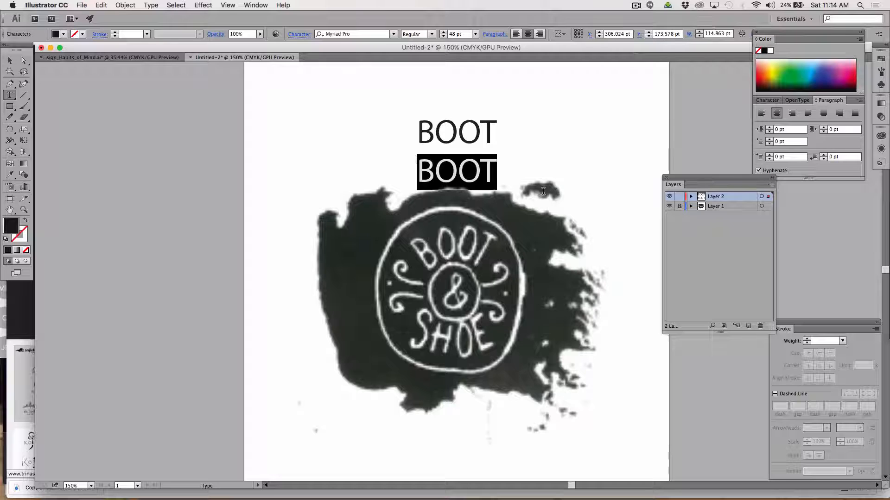
pyautogui.write('SHOE')
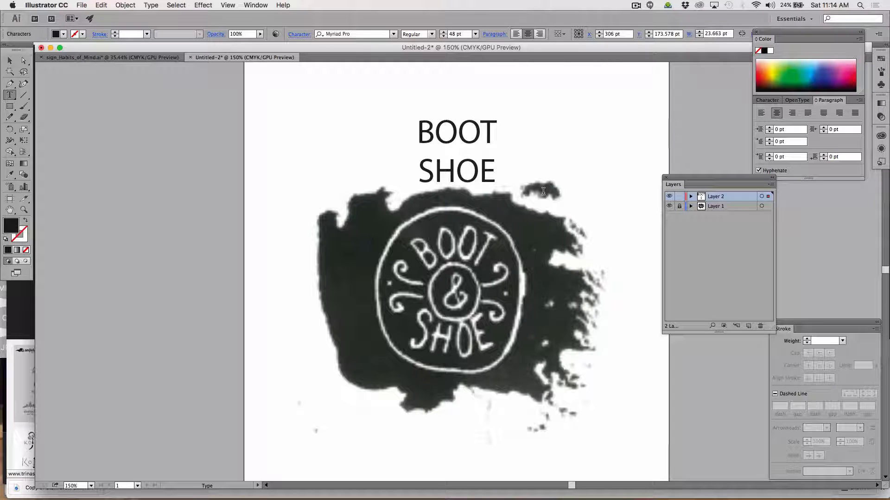
# Duplicate the SHOE text straight down to about Y 200 pt, and move the upper SHOE up to about Y 159 pt.
pyautogui.click(10, 60)
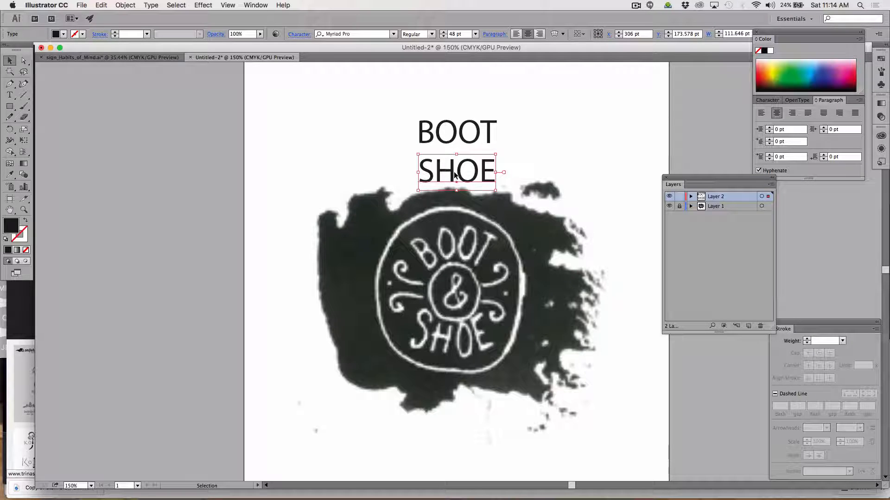
pyautogui.moveTo(454, 175); pyautogui.dragTo(454, 193)
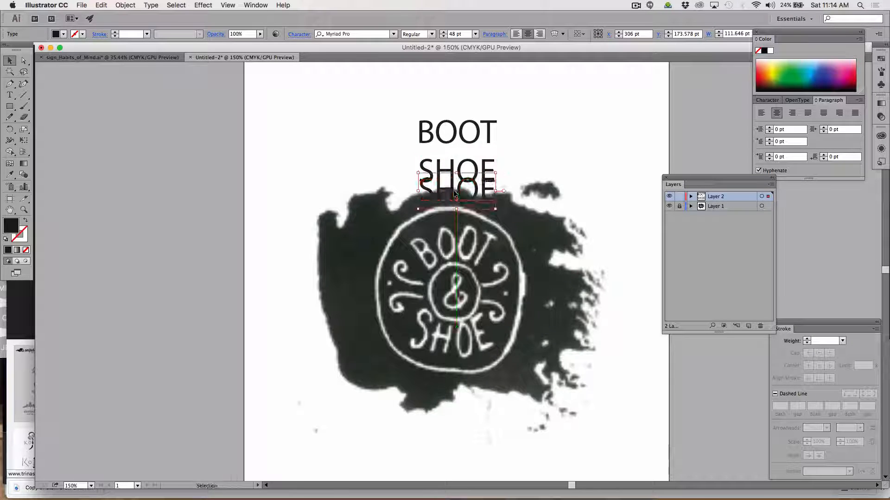
pyautogui.click(447, 166)
pyautogui.press('Up')
pyautogui.press('Up')
pyautogui.press('Up')
pyautogui.press('Up')
pyautogui.press('Up')
pyautogui.press('Up')
pyautogui.press('Up')
pyautogui.press('Up')
pyautogui.press('Up')
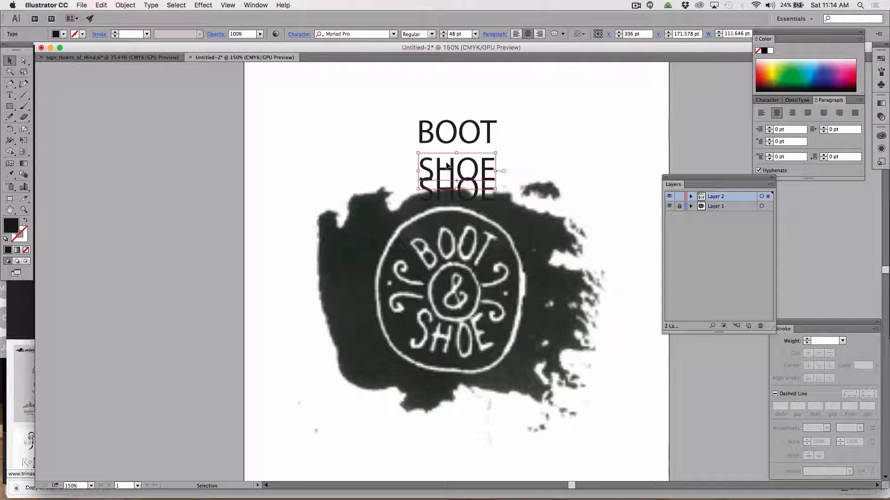
pyautogui.press('Up')
pyautogui.press('Up')
pyautogui.press('Up')
pyautogui.press('Up')
pyautogui.press('Up')
pyautogui.press('Up')
pyautogui.press('Up')
pyautogui.press('Up')
pyautogui.press('Up')
pyautogui.press('Up')
pyautogui.press('Up')
pyautogui.press('Up')
pyautogui.press('Up')
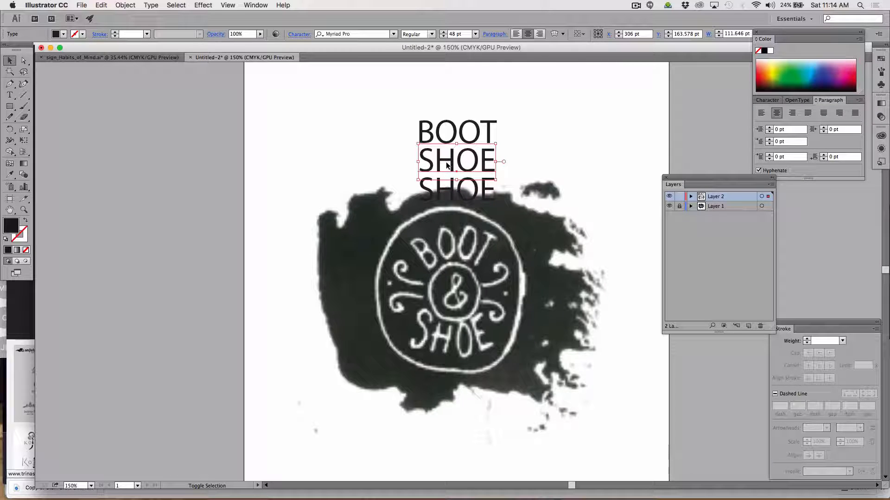
# Replace the wording of the middle text line, between BOOT and the lowest SHOE, with "&".
pyautogui.press('t')
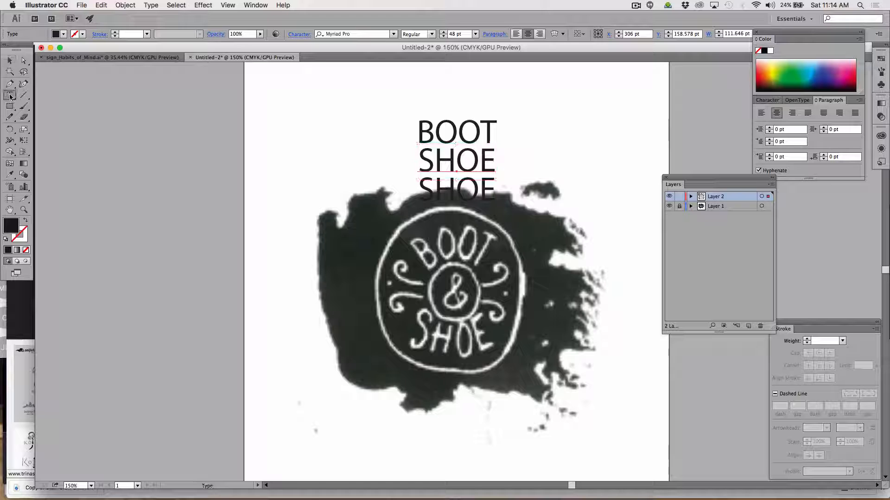
pyautogui.moveTo(425, 153); pyautogui.dragTo(517, 152)
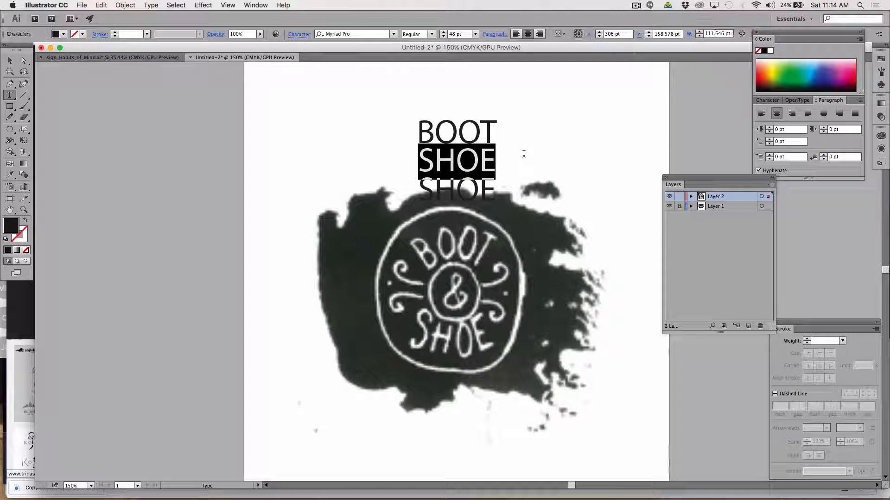
pyautogui.write('&')
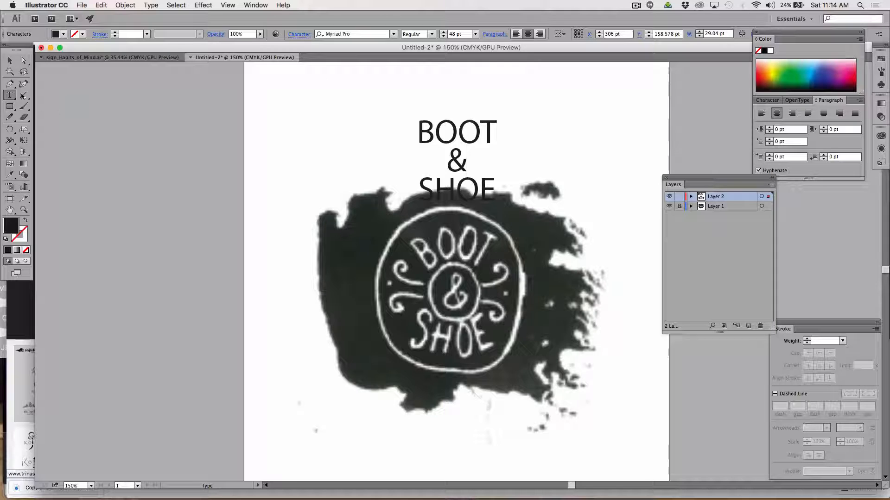
# Arrange three copies of the BOOT & SHOE text stack in an evenly spaced column on the pasteboard left of the artboard.
pyautogui.click(10, 60)
pyautogui.moveTo(349, 100); pyautogui.dragTo(193, 158)
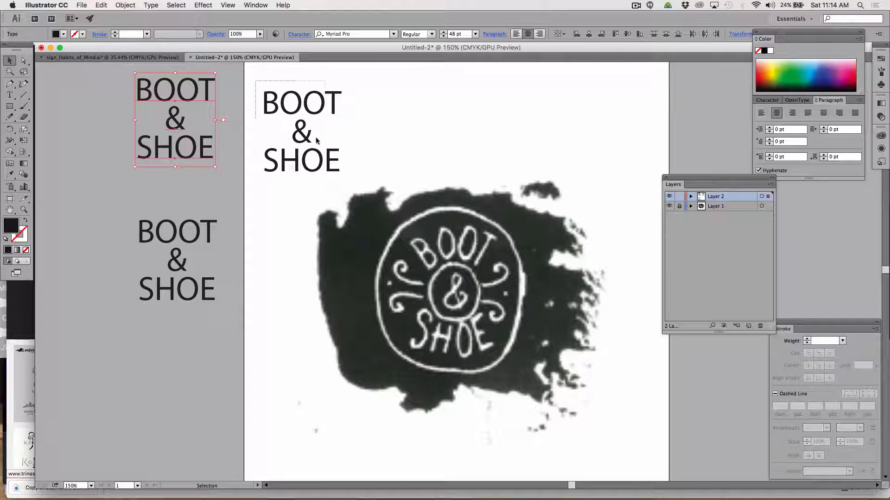
pyautogui.click(328, 169)
pyautogui.moveTo(328, 169); pyautogui.dragTo(194, 411)
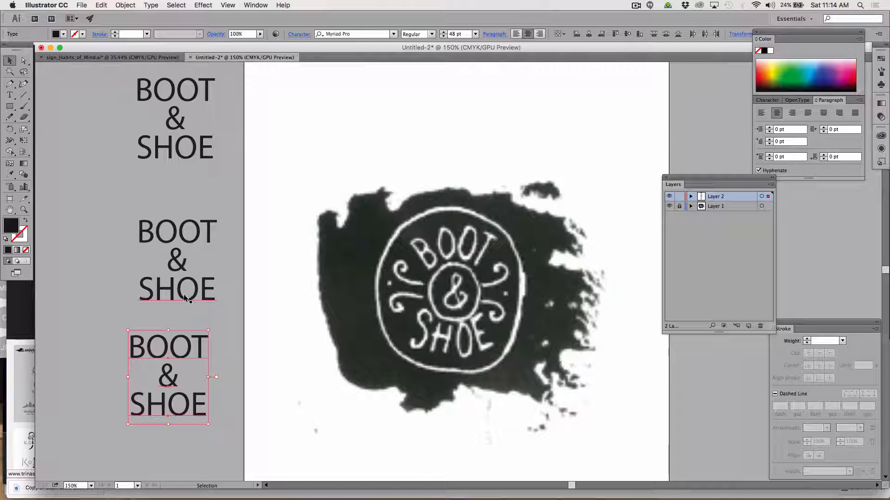
pyautogui.moveTo(100, 191); pyautogui.dragTo(189, 274)
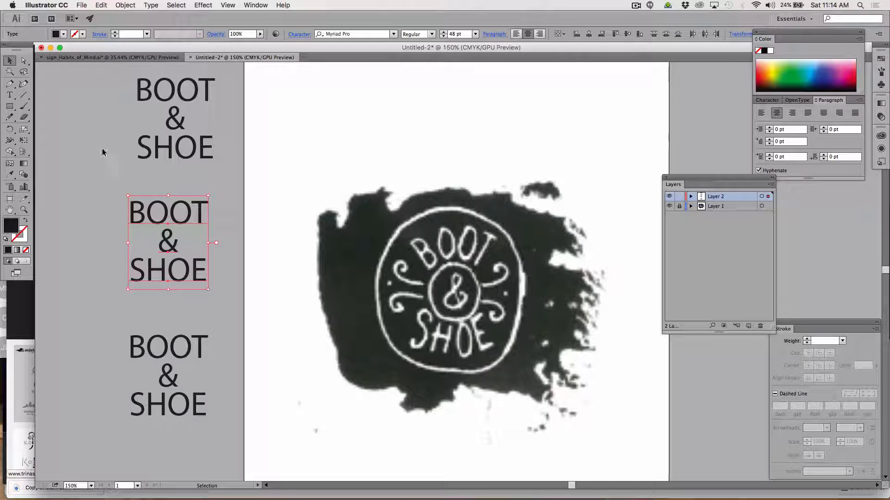
# Try the Myanmar Sangam MN font on the top BOOT & SHOE text stack.
pyautogui.moveTo(129, 171); pyautogui.dragTo(201, 81)
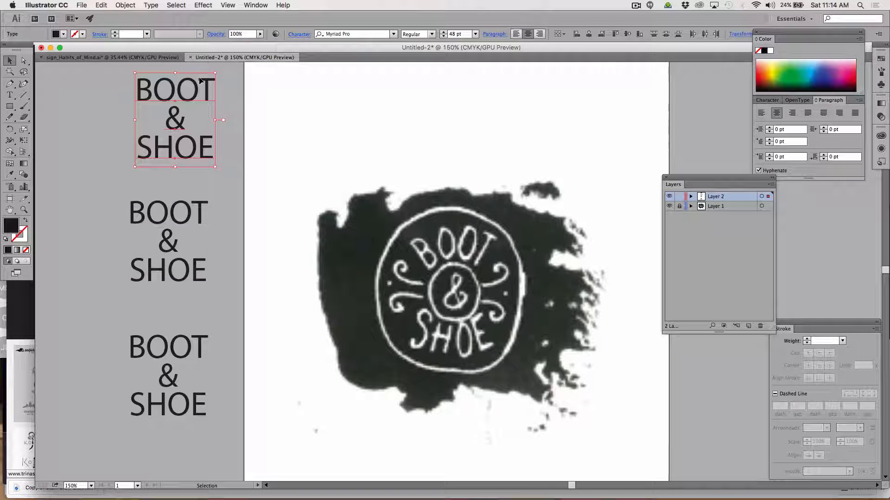
pyautogui.click(397, 34)
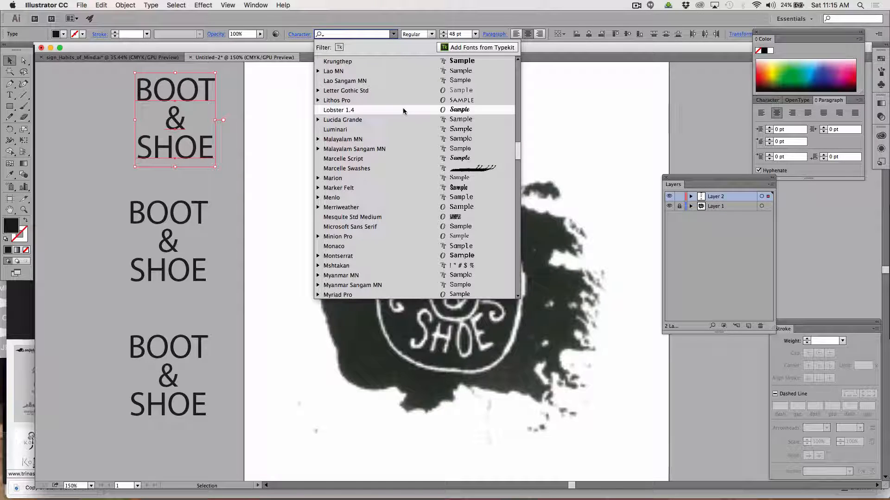
pyautogui.click(432, 285)
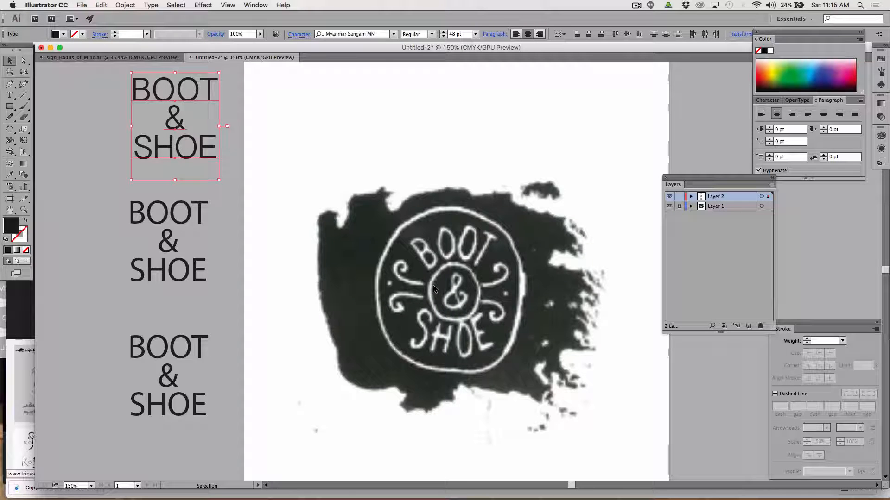
# Set the font of the top BOOT & SHOE text stack to Ayuthaya.
pyautogui.click(393, 34)
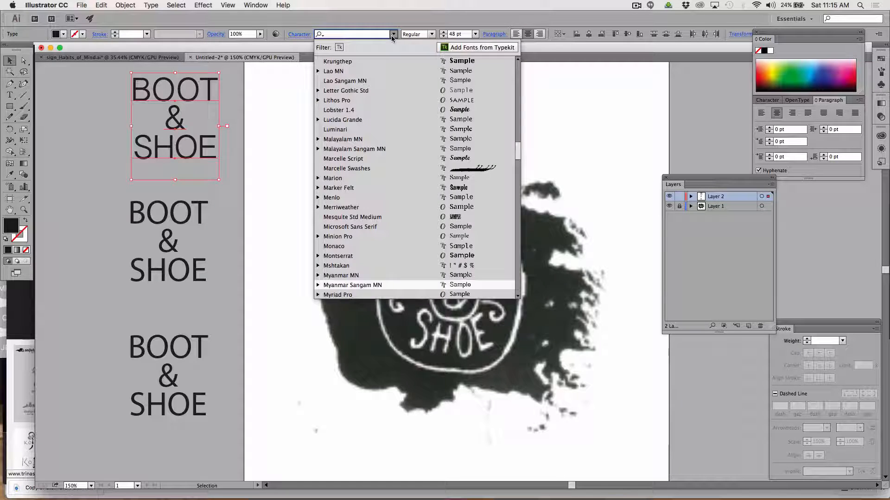
pyautogui.scroll(15, 451, 191)
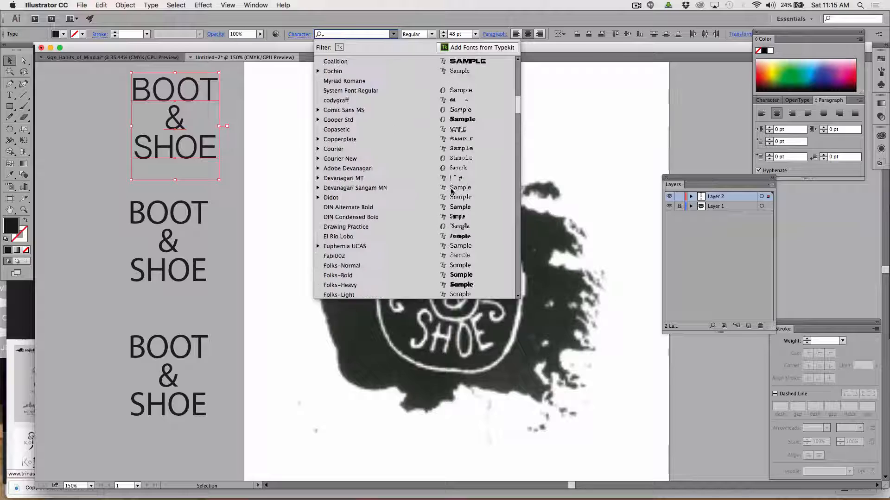
pyautogui.scroll(15, 452, 191)
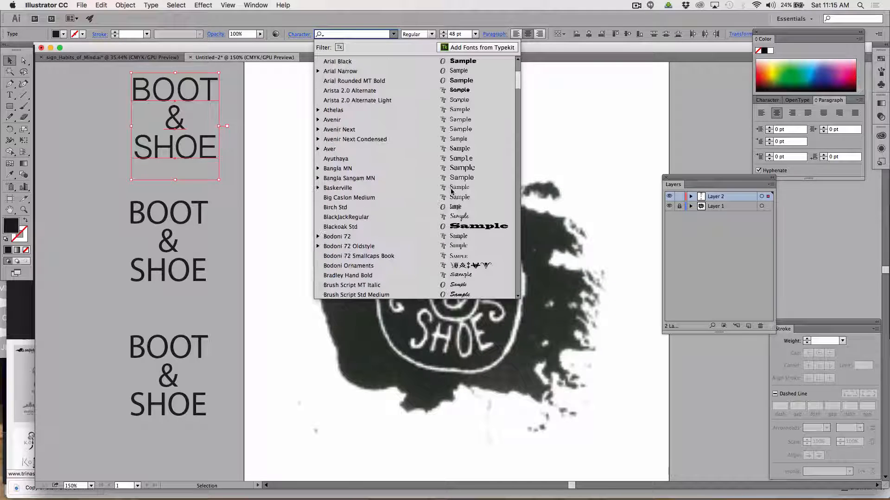
pyautogui.scroll(5, 452, 191)
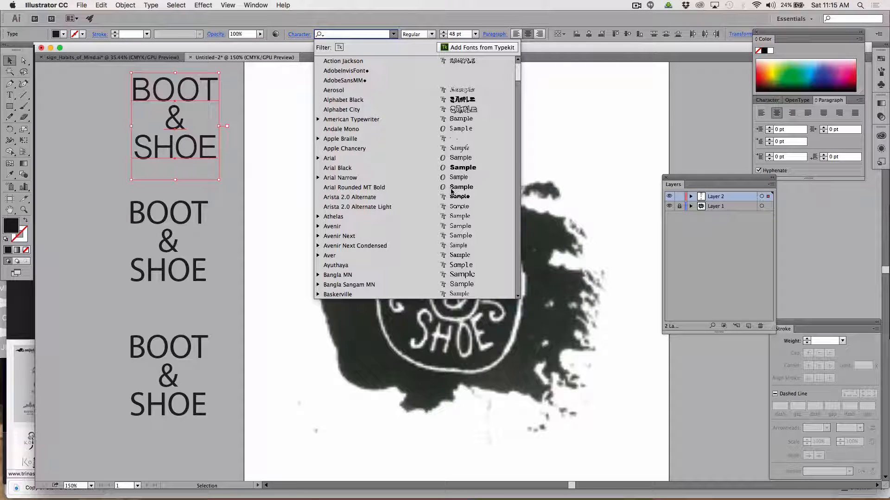
pyautogui.scroll(-5, 452, 191)
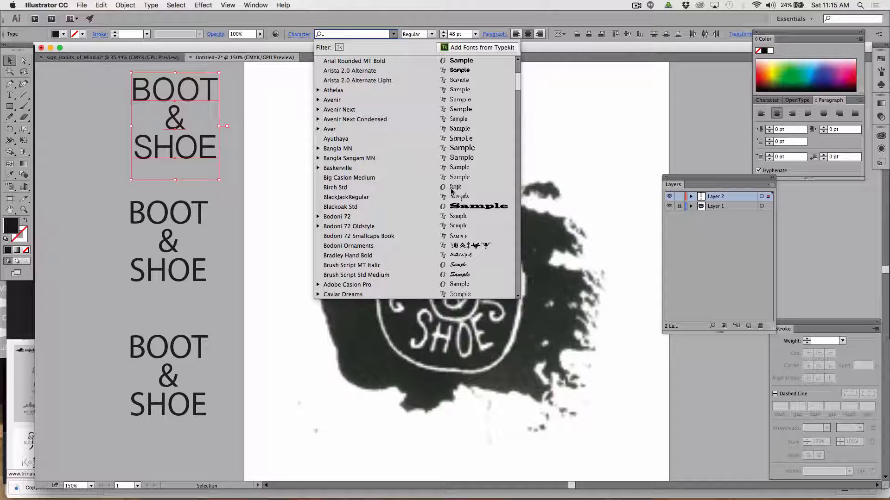
pyautogui.click(462, 138)
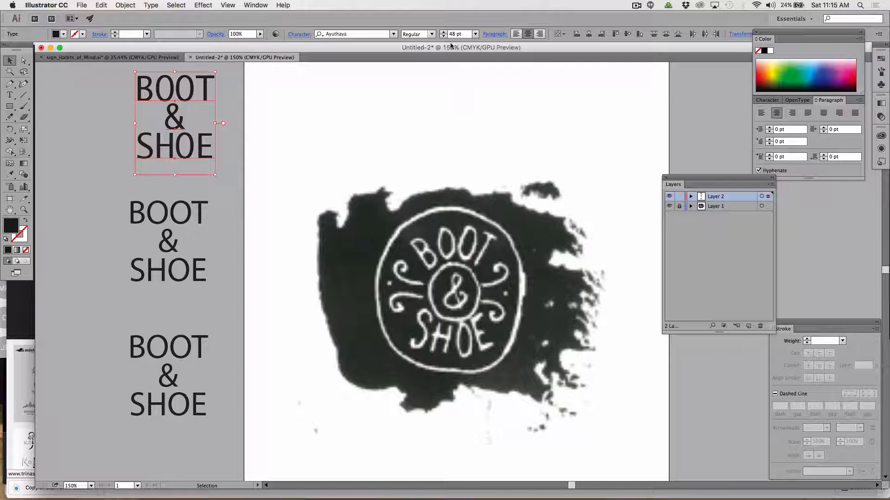
# Try the Herculanum font on the top text stack and undo that font change.
pyautogui.click(394, 33)
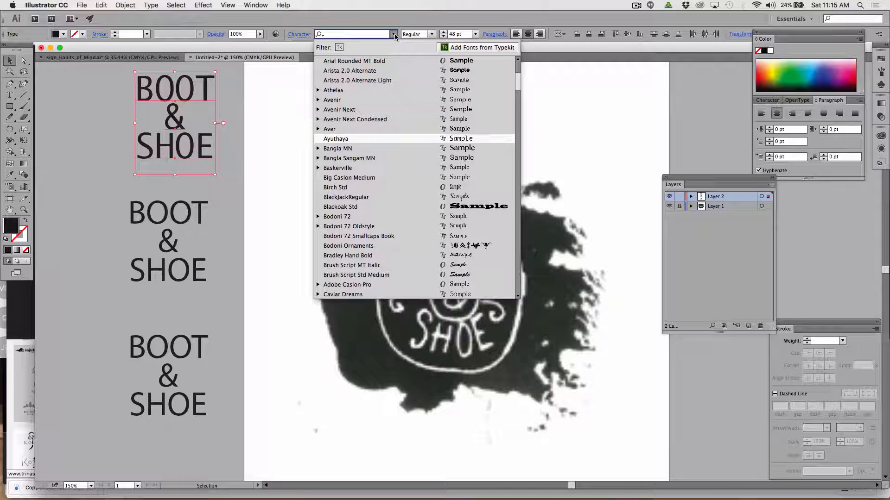
pyautogui.scroll(-10, 434, 146)
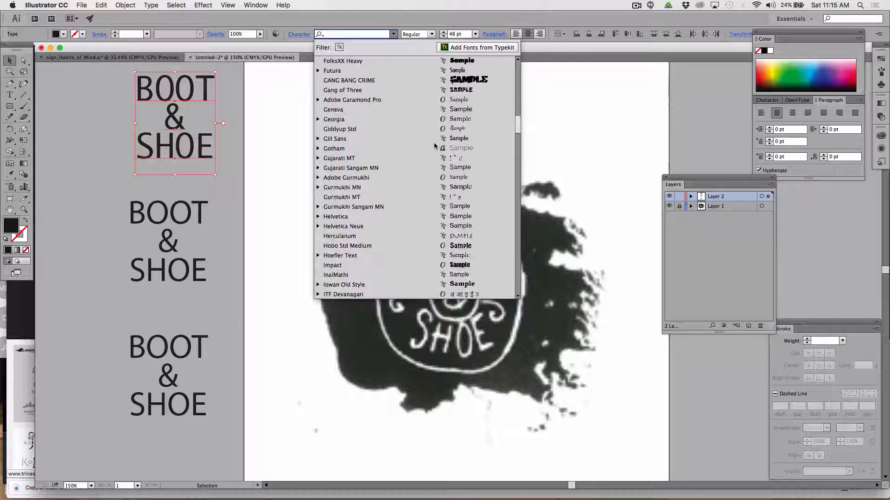
pyautogui.scroll(-3, 434, 146)
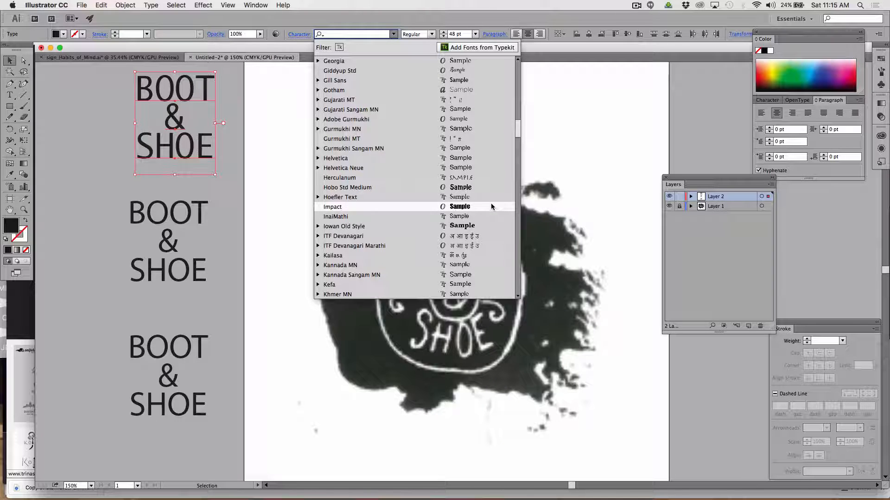
pyautogui.click(481, 177)
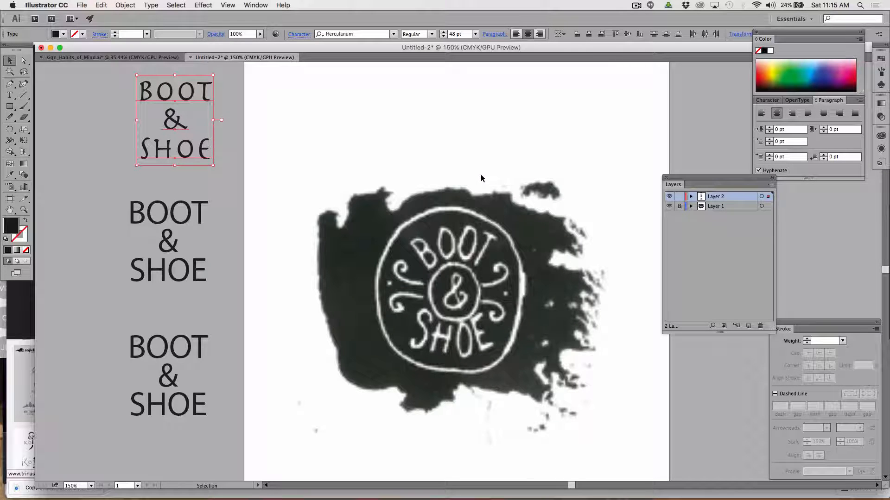
pyautogui.press('super+z')
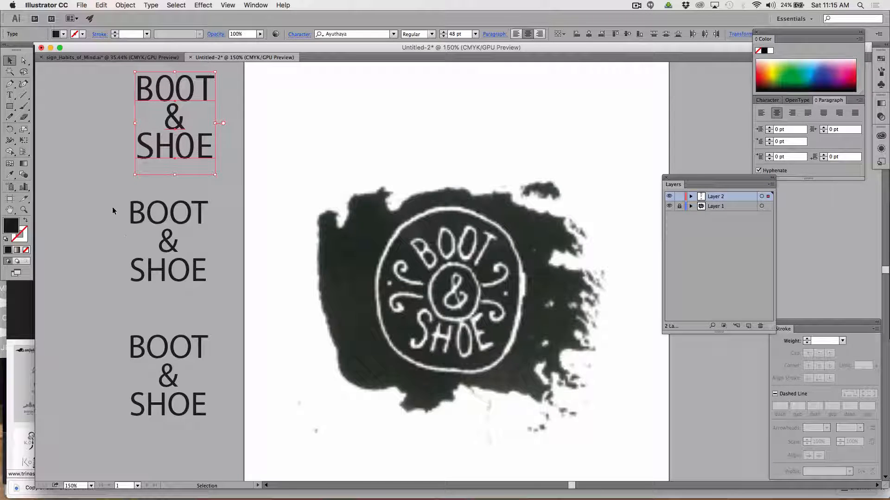
# Set the font of the middle BOOT & SHOE text stack to Arista 2.0 Alternate Light.
pyautogui.click(206, 269)
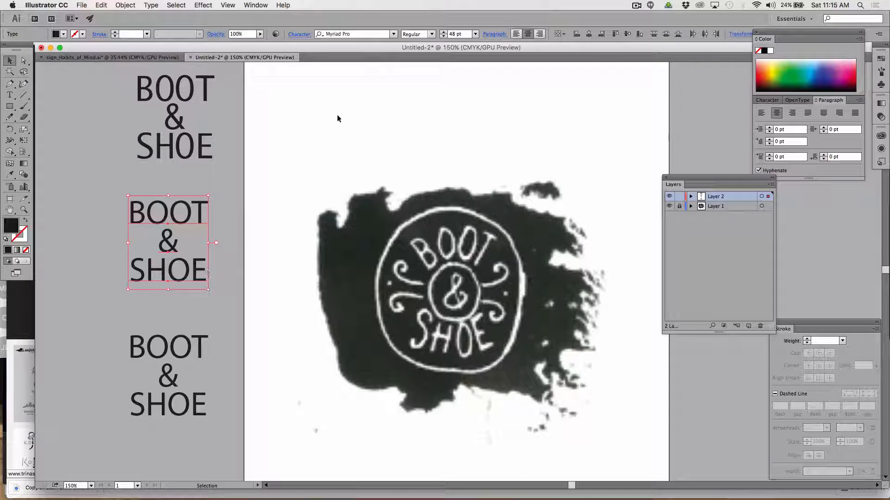
pyautogui.click(395, 34)
pyautogui.scroll(-10, 410, 160)
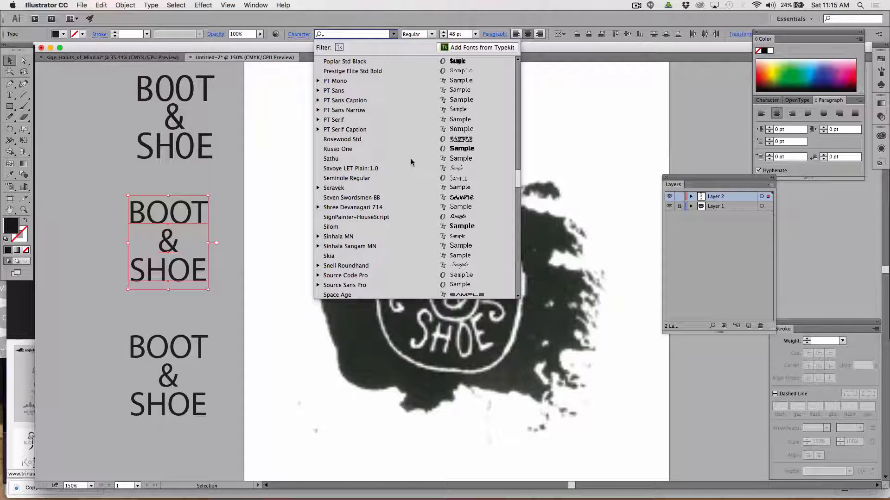
pyautogui.scroll(-3, 411, 162)
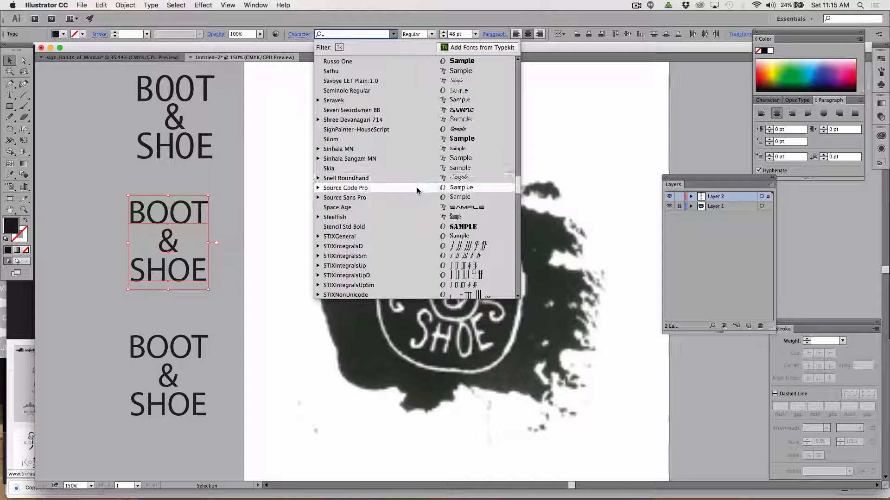
pyautogui.scroll(2, 417, 190)
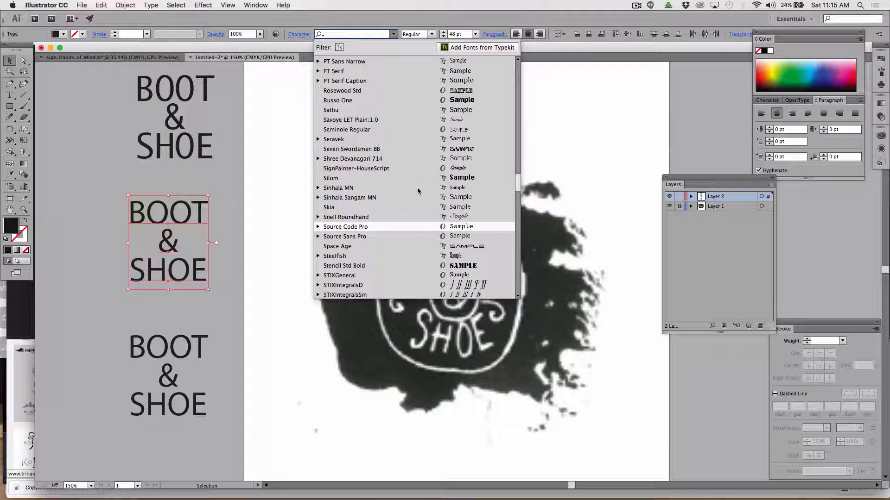
pyautogui.scroll(3, 418, 191)
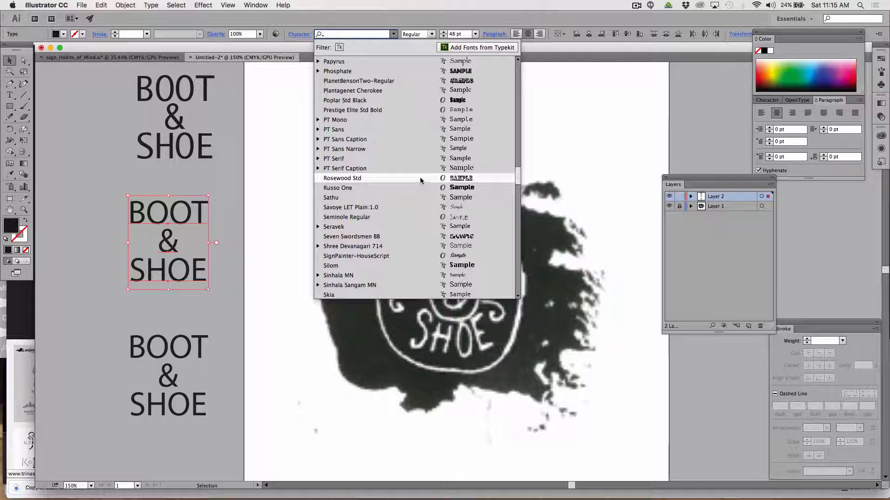
pyautogui.scroll(10, 421, 181)
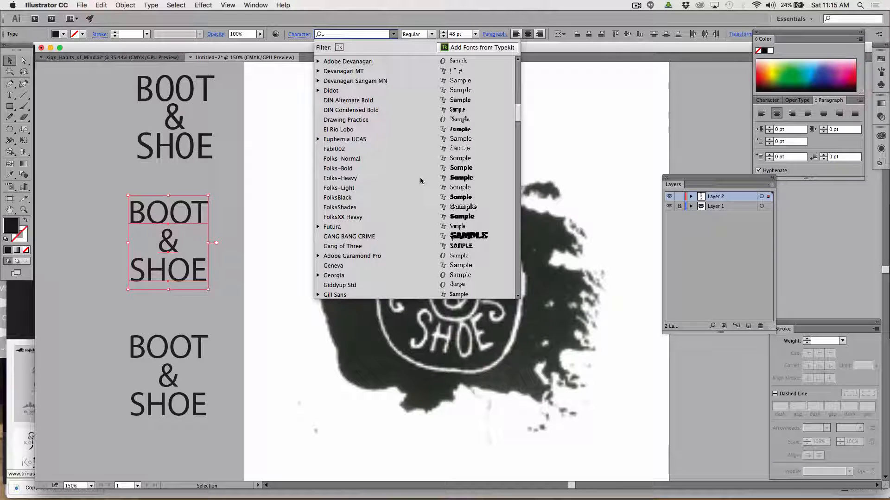
pyautogui.write('ari')
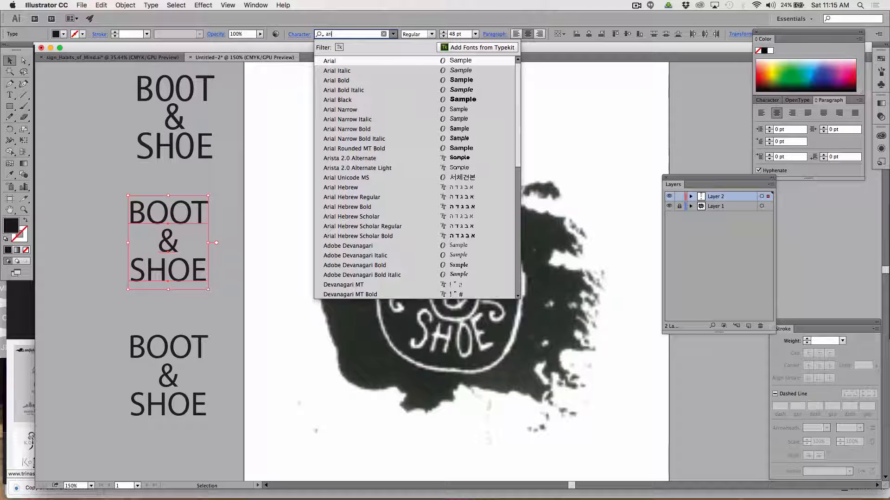
pyautogui.write('s')
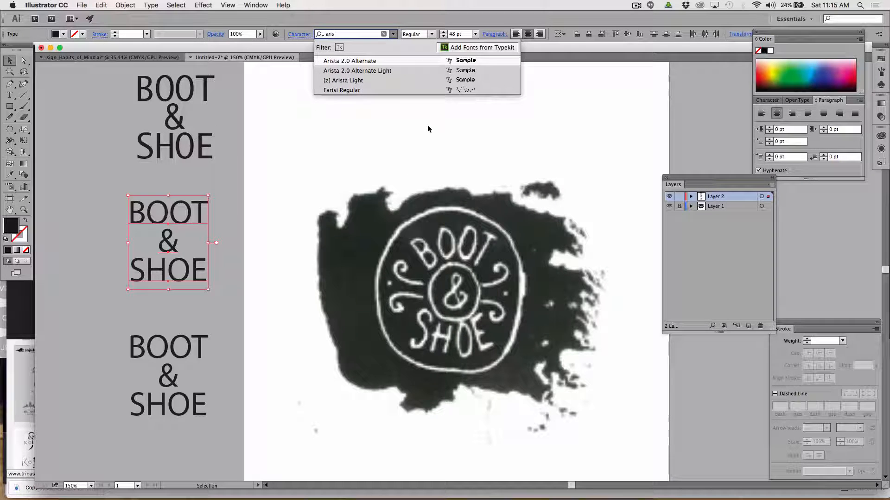
pyautogui.click(396, 71)
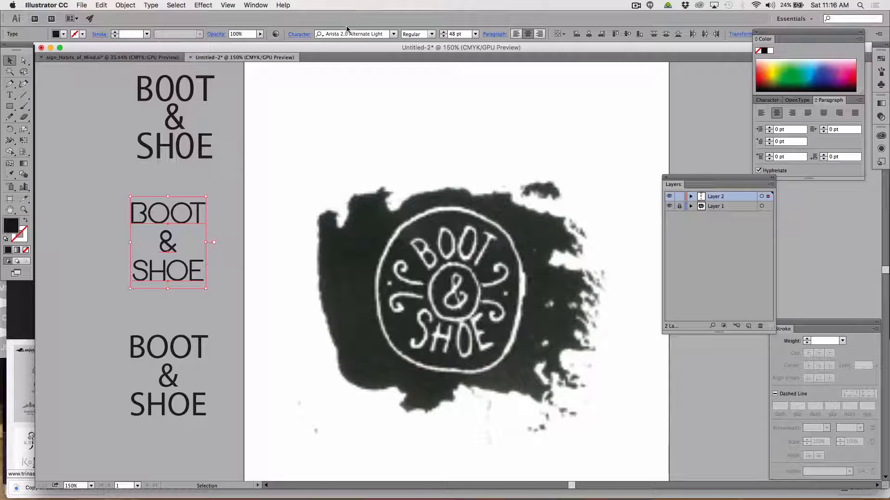
# Display the Character settings as a separate floating panel over the artboard's upper area and expand them to show all options.
pyautogui.click(262, 7)
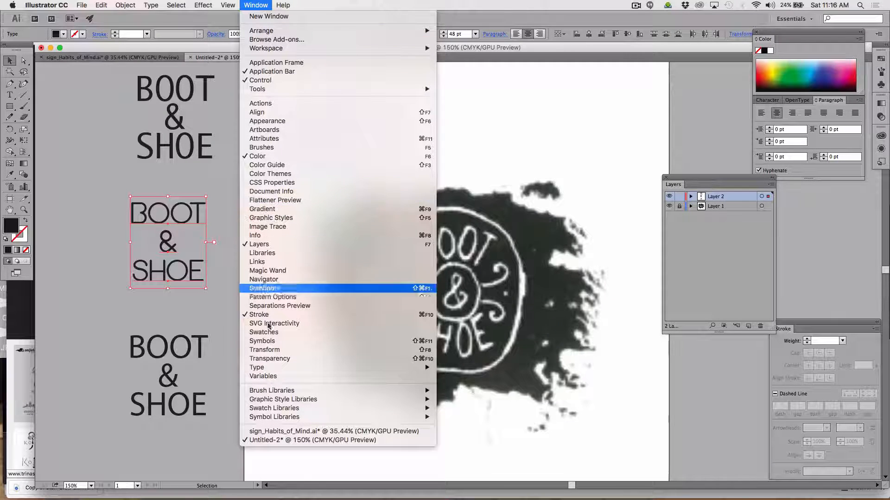
pyautogui.moveTo(266, 368)
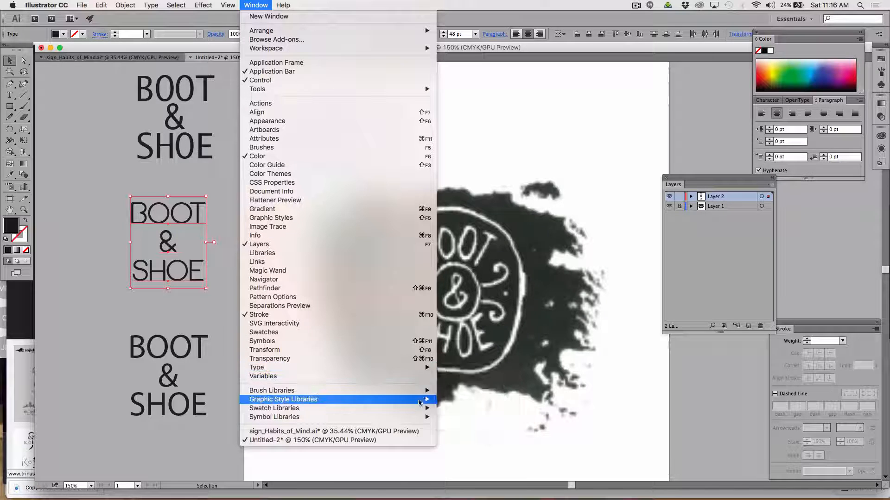
pyautogui.moveTo(352, 368)
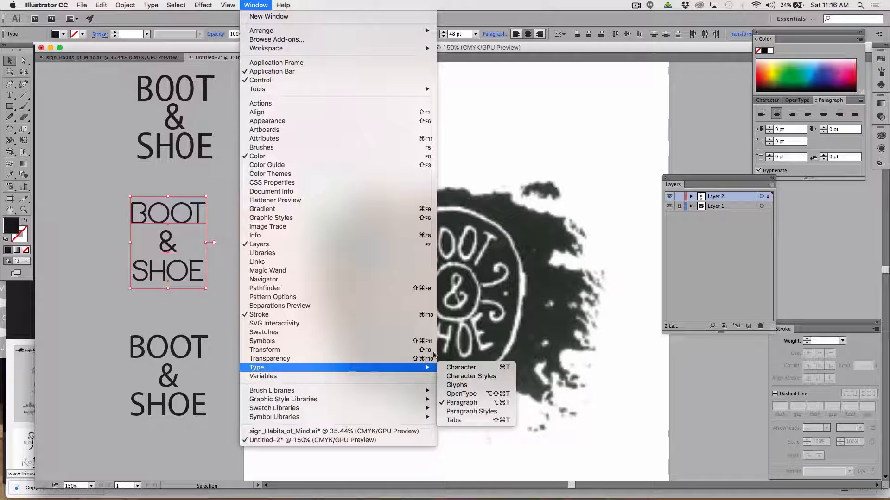
pyautogui.click(473, 367)
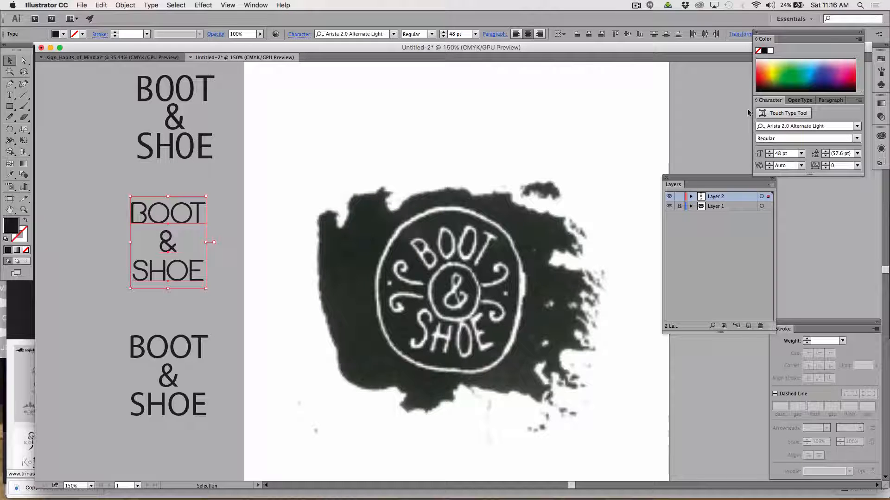
pyautogui.moveTo(770, 98); pyautogui.dragTo(309, 95)
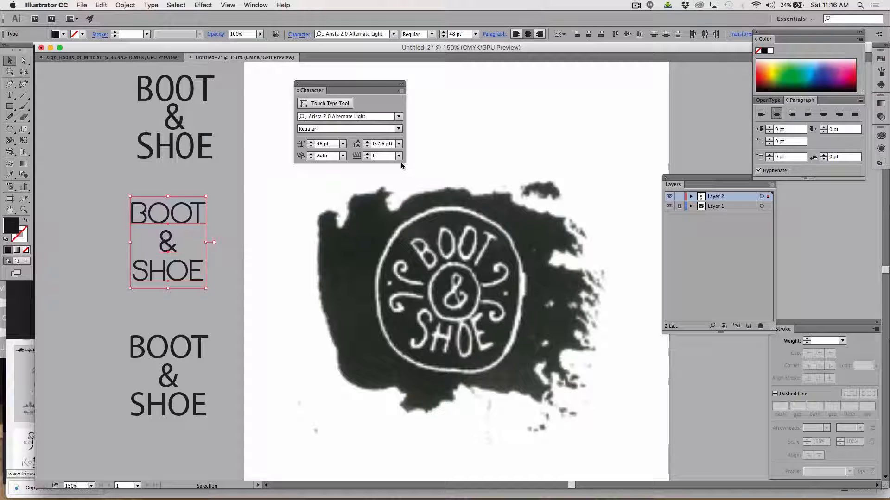
pyautogui.click(402, 92)
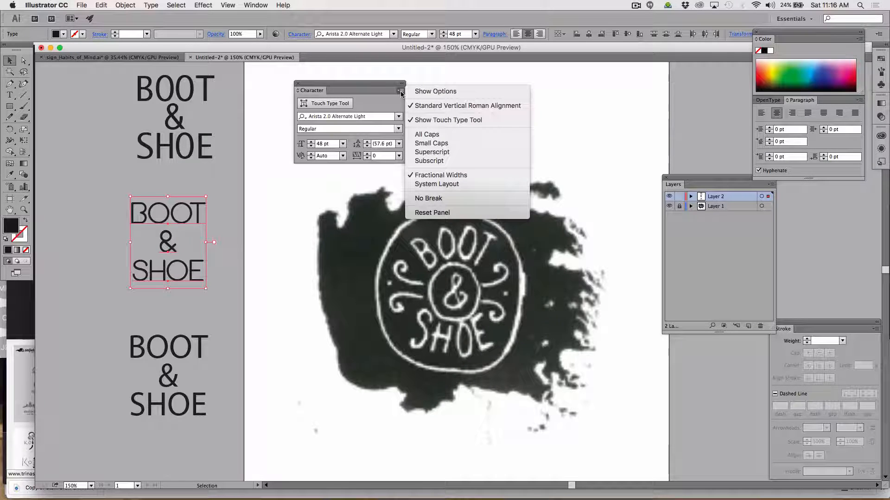
pyautogui.click(424, 91)
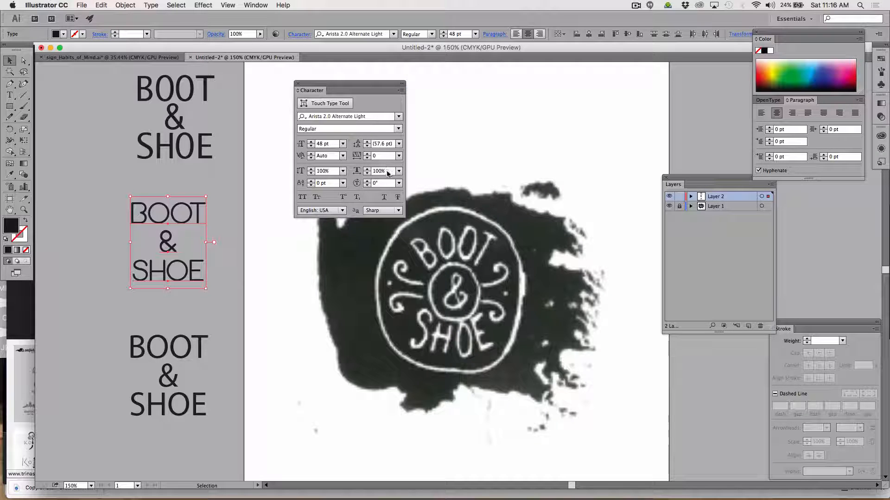
# Narrow the middle text stack's horizontal scale, trying 90% and 80% before settling on 86%.
pyautogui.click(378, 172)
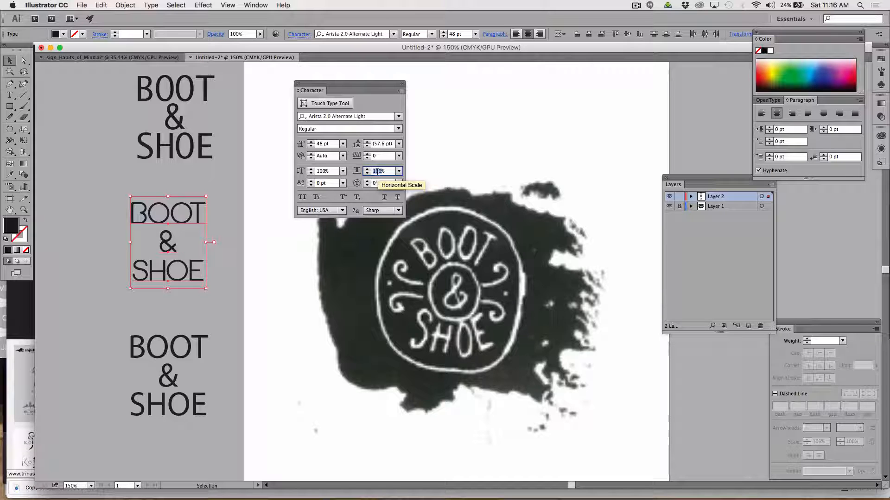
pyautogui.write('90')
pyautogui.press('Return')
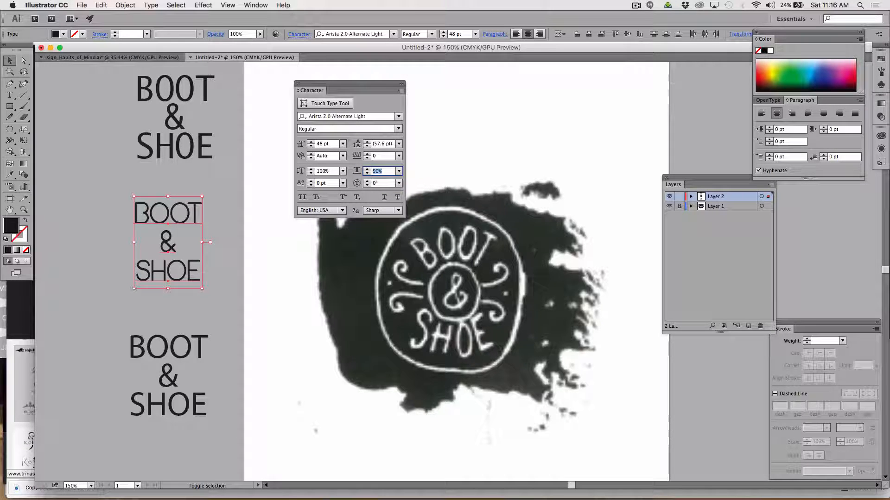
pyautogui.write('80')
pyautogui.press('Return')
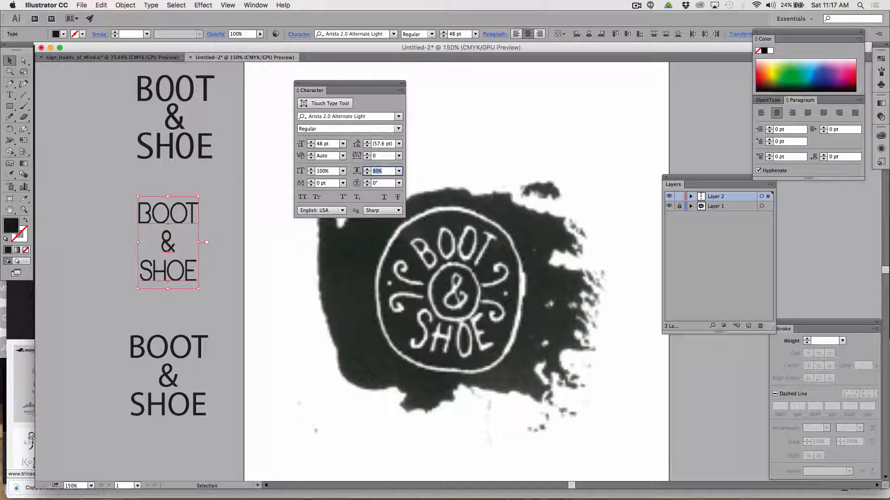
pyautogui.press('Up')
pyautogui.press('Up')
pyautogui.press('Up')
pyautogui.press('Up')
pyautogui.press('Up')
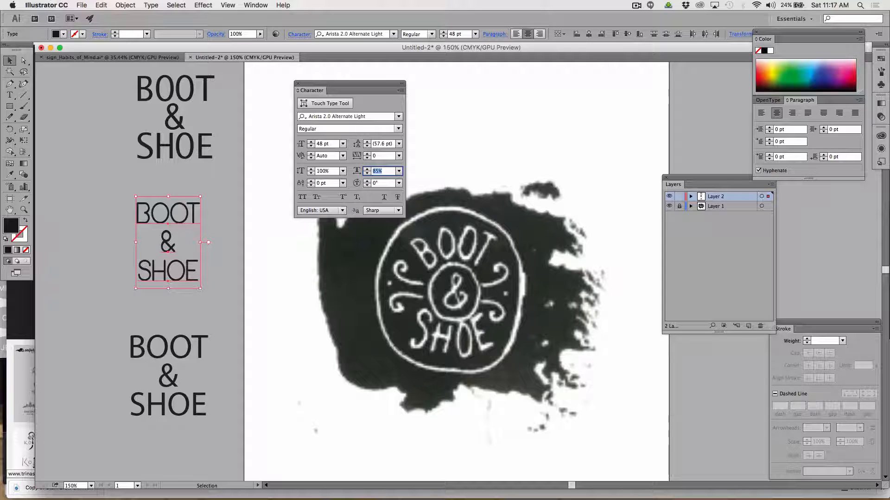
pyautogui.press('Up')
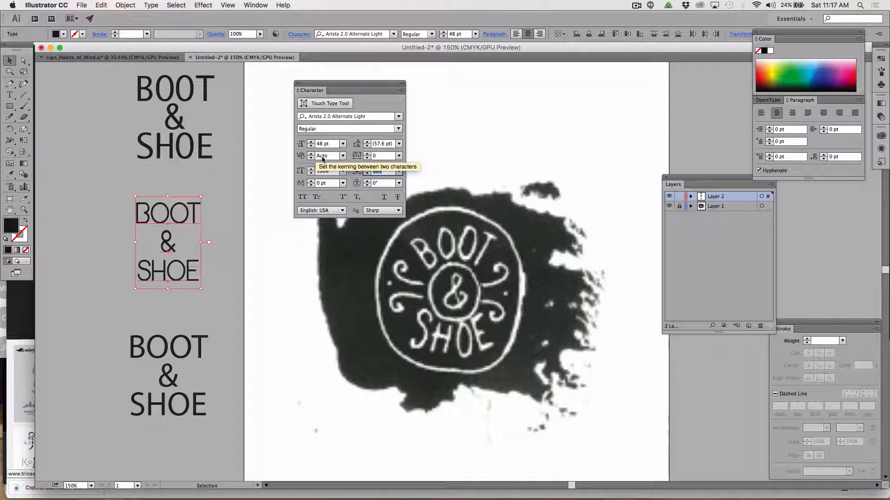
# Increase the tracking of the middle BOOT & SHOE text stack to 26 and deselect it.
pyautogui.click(366, 153)
pyautogui.click(366, 154)
pyautogui.click(366, 154)
pyautogui.click(366, 154)
pyautogui.click(366, 154)
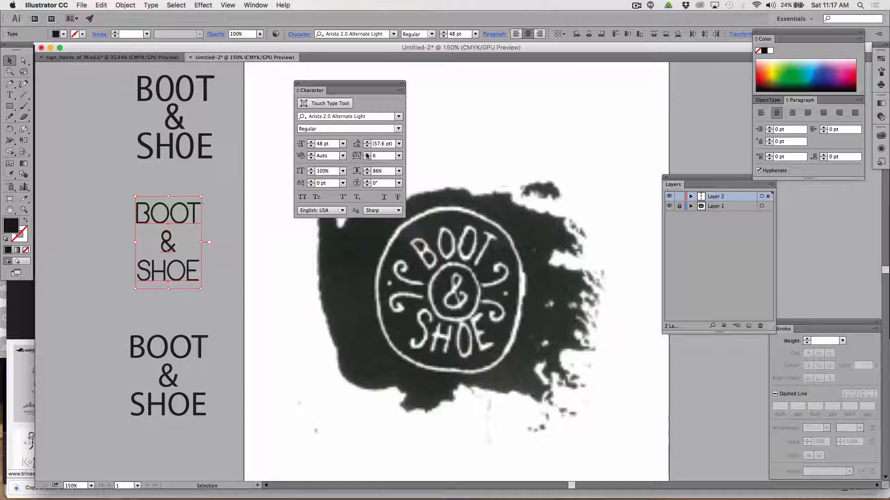
pyautogui.click(366, 153)
pyautogui.click(366, 154)
pyautogui.click(366, 154)
pyautogui.click(366, 154)
pyautogui.click(366, 153)
pyautogui.click(366, 154)
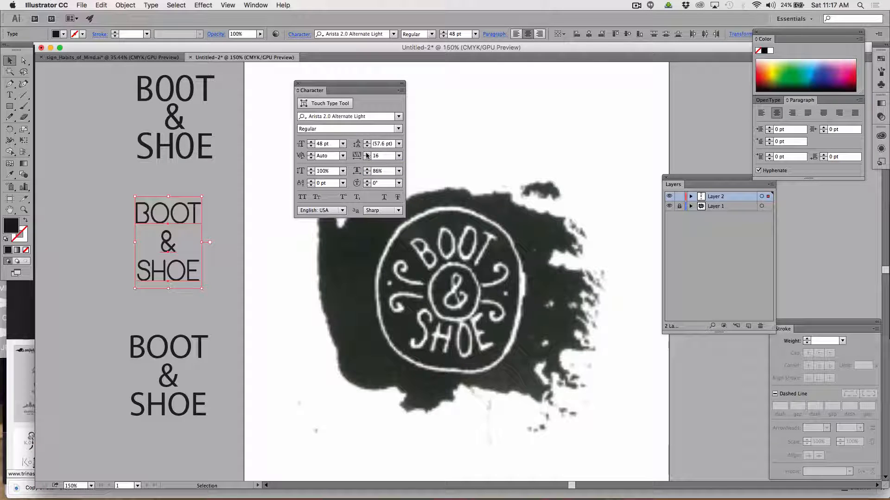
pyautogui.click(366, 154)
pyautogui.click(367, 154)
pyautogui.click(366, 154)
pyautogui.click(366, 154)
pyautogui.click(367, 154)
pyautogui.click(367, 154)
pyautogui.click(366, 154)
pyautogui.click(367, 154)
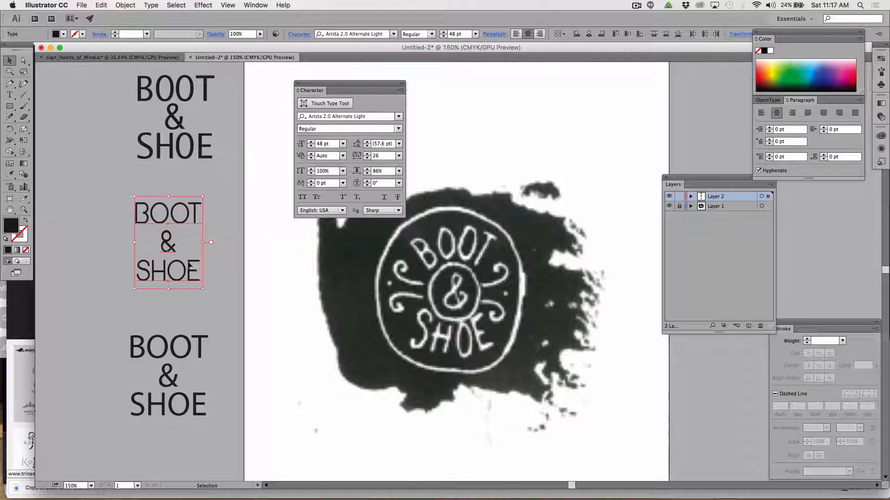
pyautogui.click(68, 116)
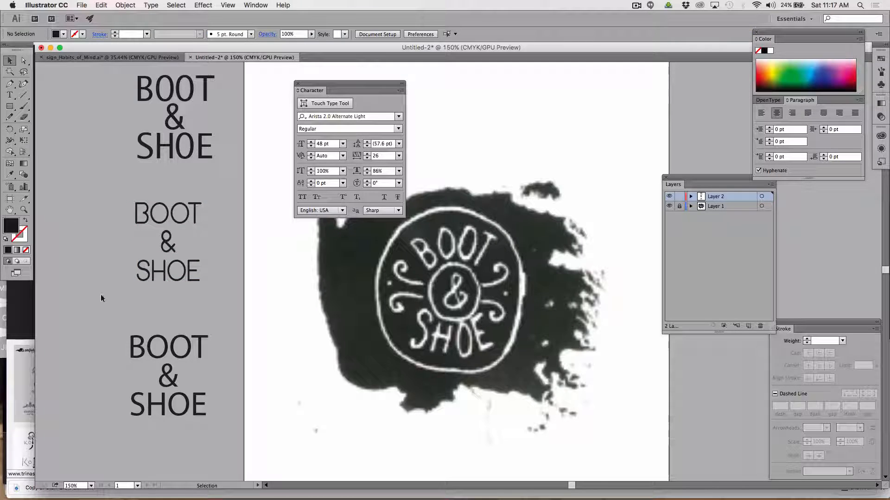
# Set the font of the whole bottom BOOT & SHOE text stack to Source Code Pro and deselect it.
pyautogui.click(146, 413)
pyautogui.rightClick(137, 414)
pyautogui.click(134, 437)
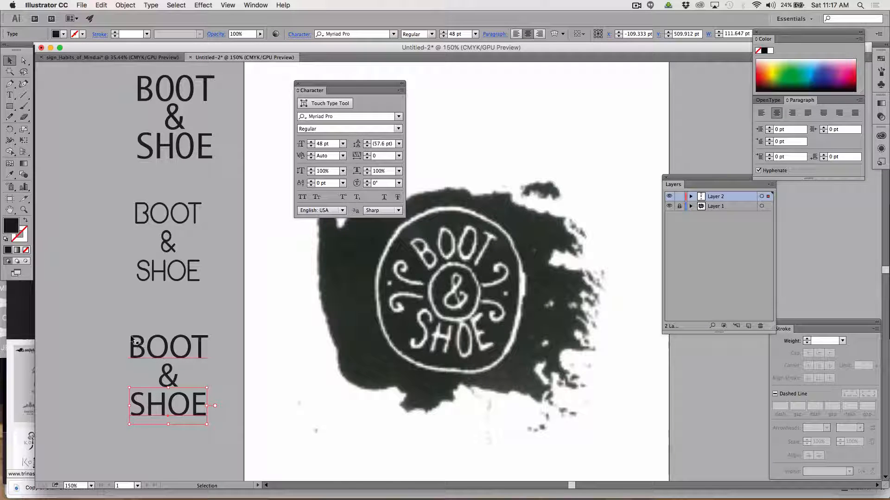
pyautogui.moveTo(166, 409); pyautogui.dragTo(213, 435)
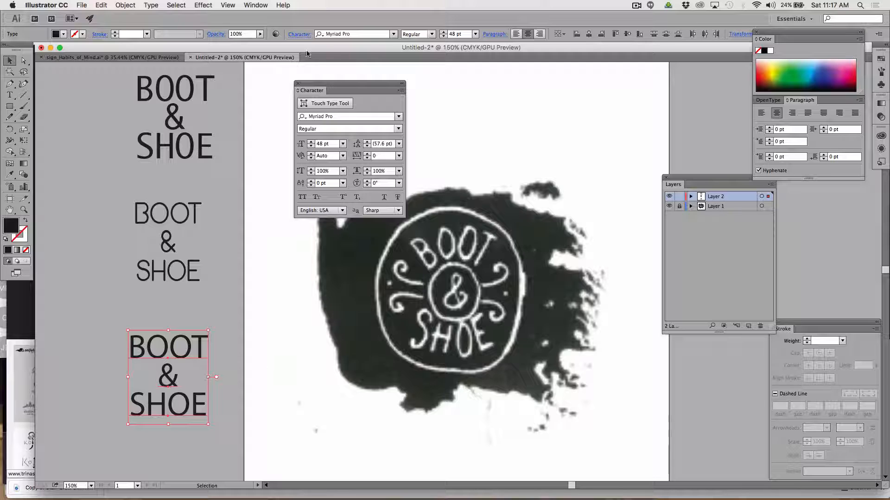
pyautogui.click(393, 34)
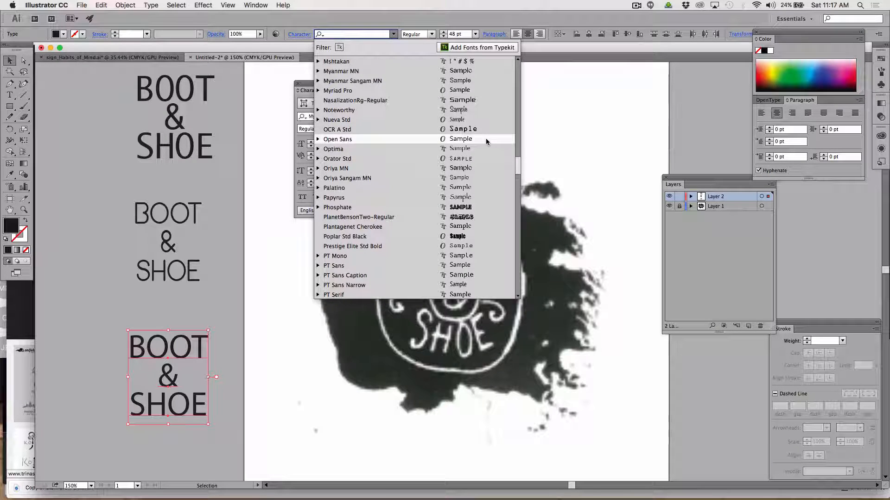
pyautogui.scroll(-10, 486, 142)
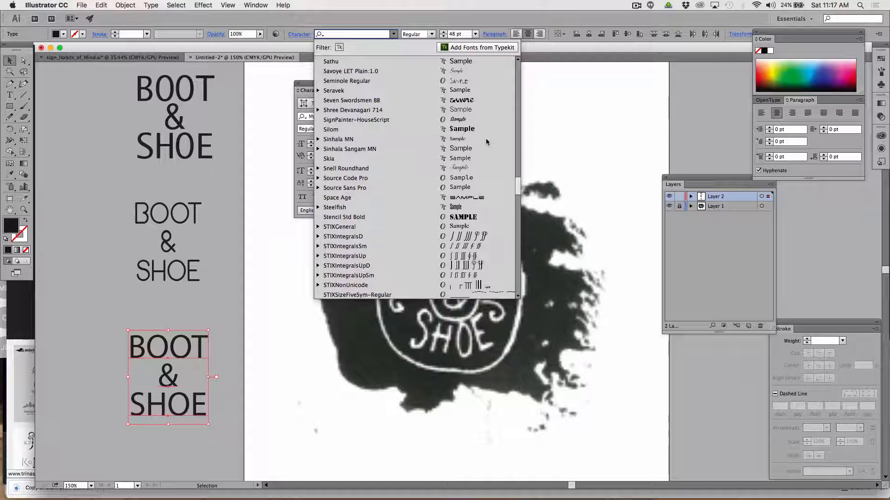
pyautogui.click(478, 178)
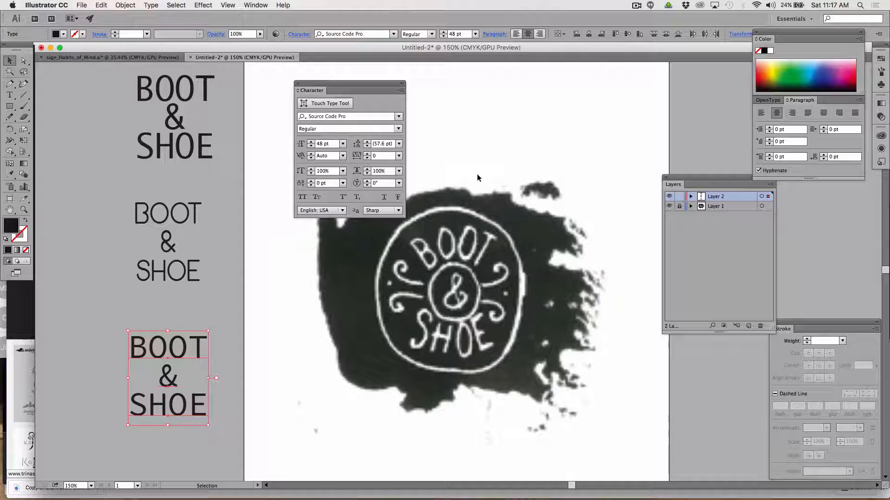
pyautogui.click(107, 279)
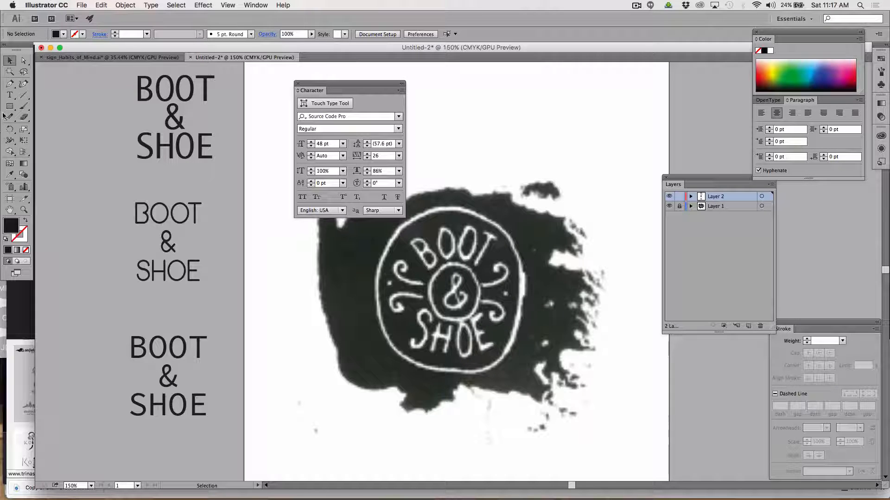
# Draw an ellipse about 81 by 85 over the sketch's inner circle around the ampersand, with no fill and a 1 pt black stroke.
pyautogui.click(10, 96)
pyautogui.click(10, 97)
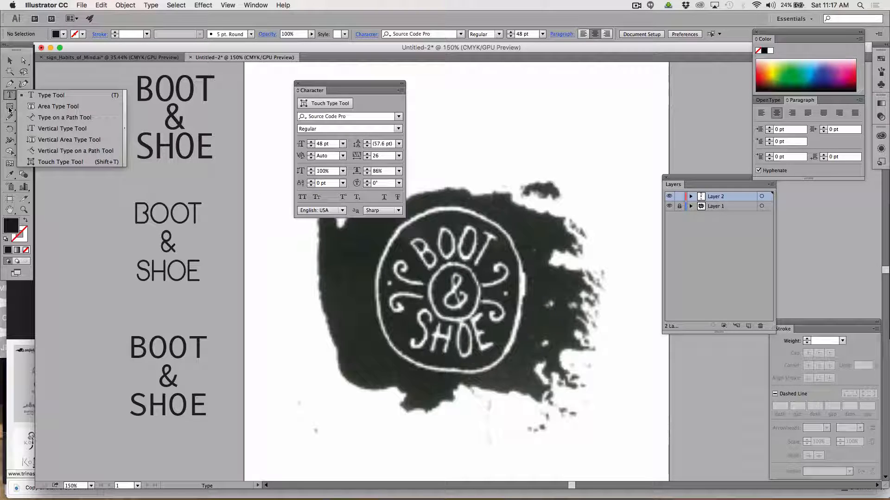
pyautogui.moveTo(10, 106); pyautogui.dragTo(47, 129)
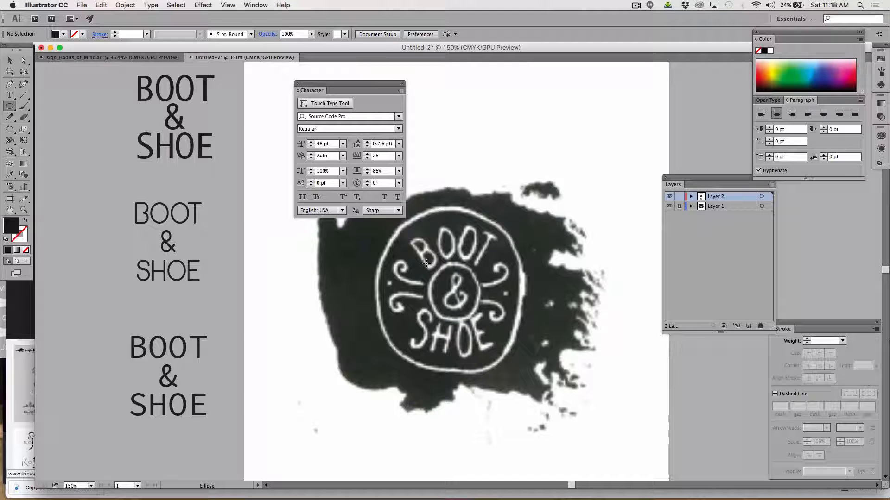
pyautogui.moveTo(427, 263); pyautogui.dragTo(483, 323)
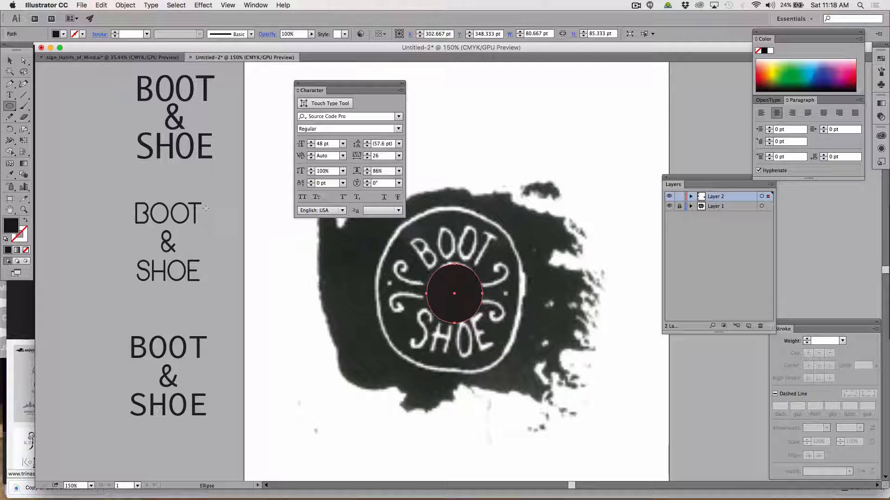
pyautogui.click(26, 221)
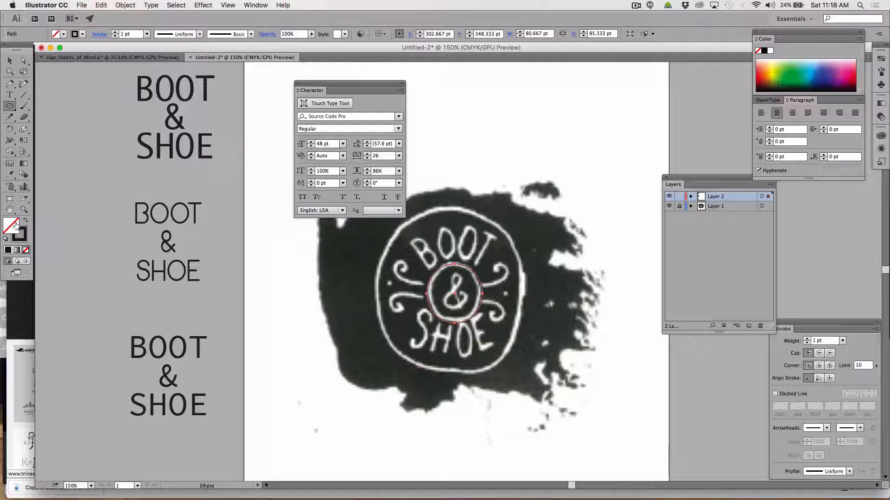
# Set the inner ellipse's stroke to red #FF0B0B with a weight of 5 pt and deselect it.
pyautogui.doubleClick(21, 235)
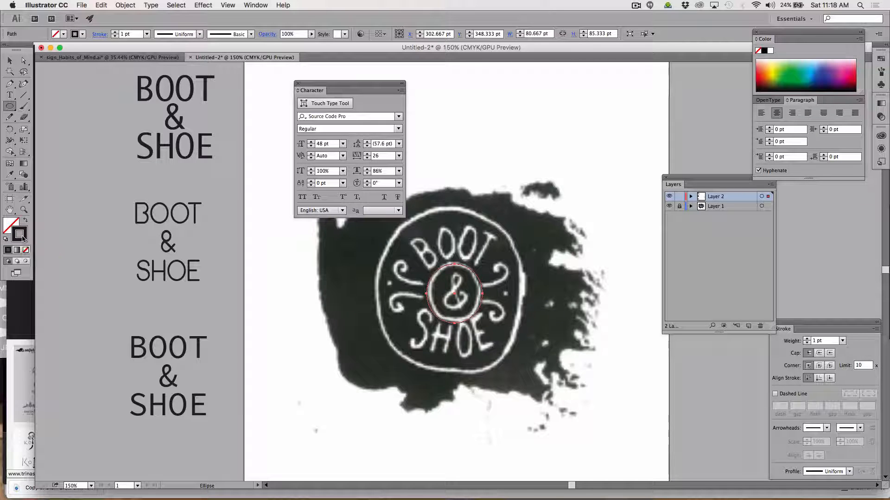
pyautogui.write('FF0000')
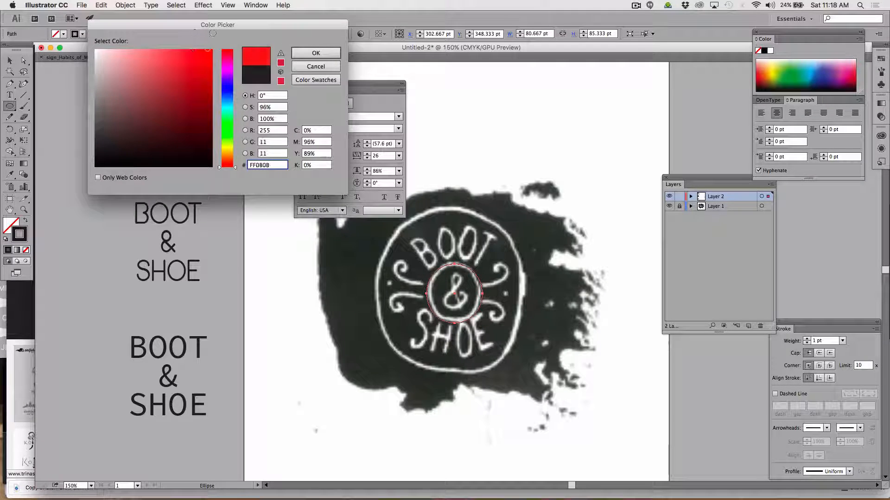
pyautogui.click(317, 54)
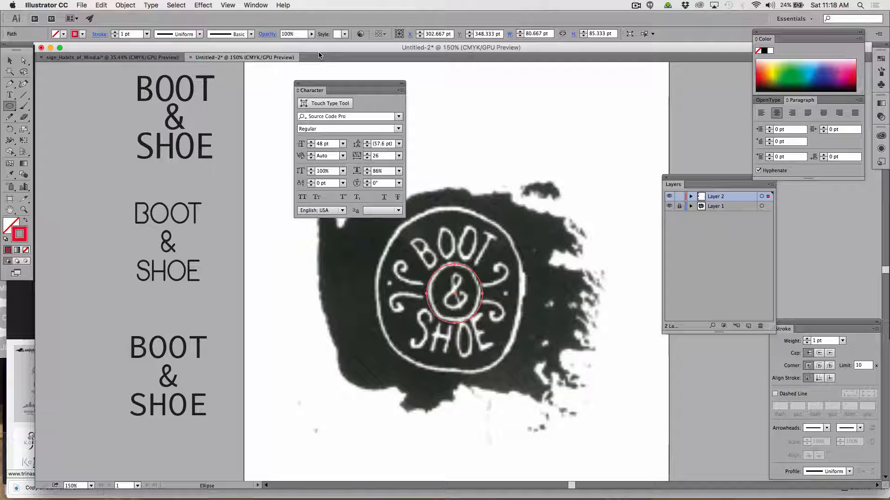
pyautogui.click(115, 33)
pyautogui.click(115, 33)
pyautogui.click(115, 33)
pyautogui.click(115, 32)
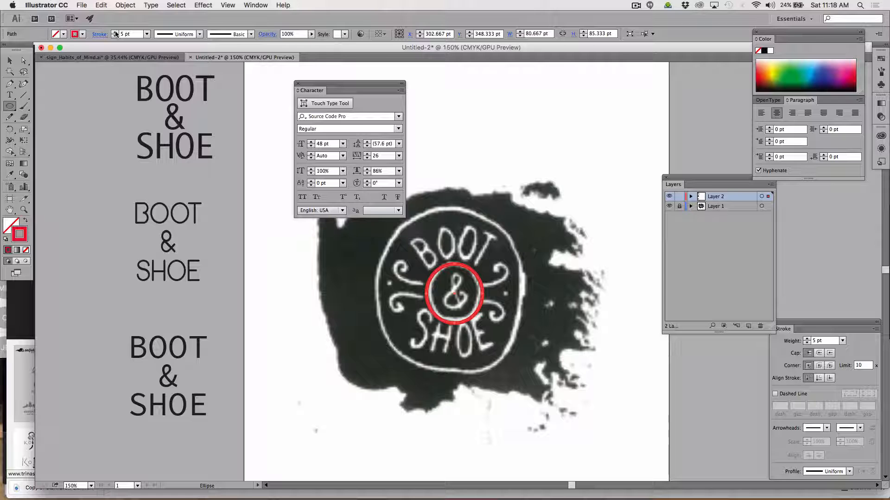
pyautogui.click(10, 60)
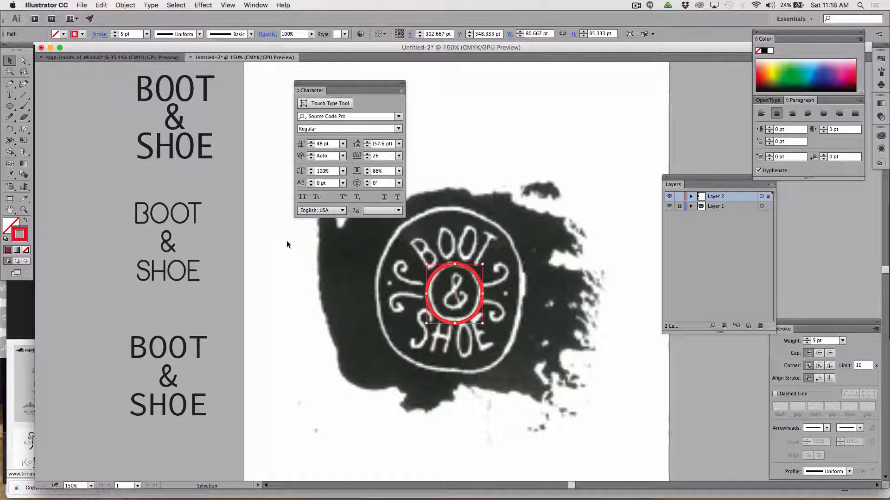
pyautogui.click(287, 254)
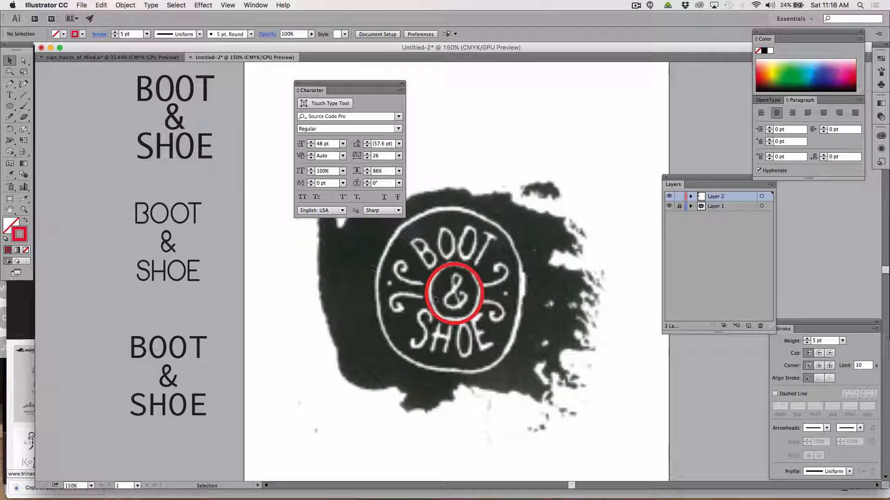
# Narrow the red ellipse to about 75 pt wide, nudge it to fit the sketch's inner circle, and deselect it.
pyautogui.click(465, 321)
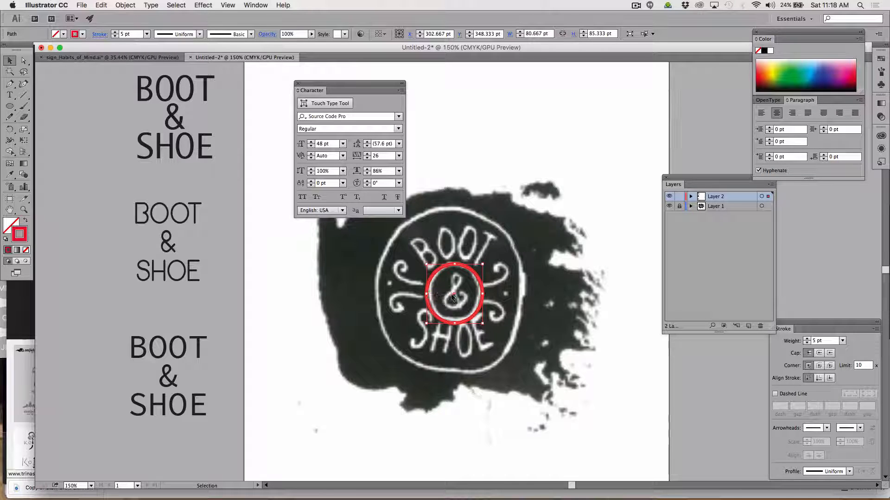
pyautogui.moveTo(427, 293); pyautogui.dragTo(428, 295)
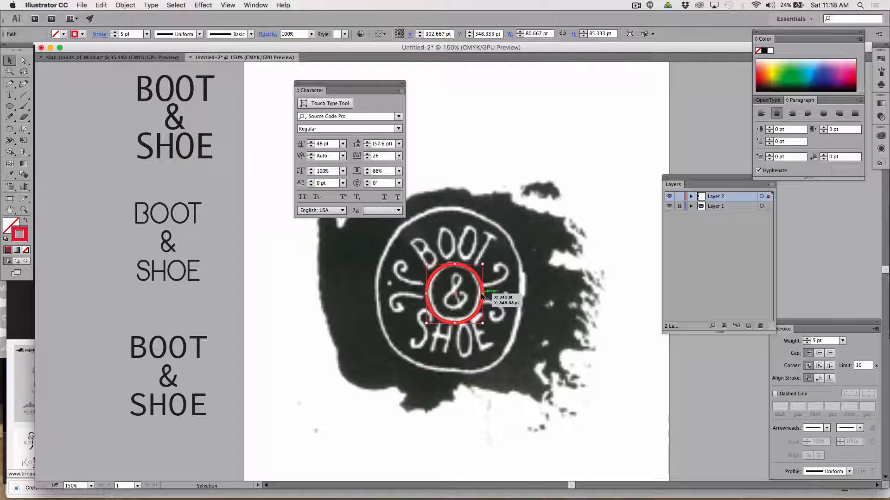
pyautogui.moveTo(480, 294); pyautogui.dragTo(477, 293)
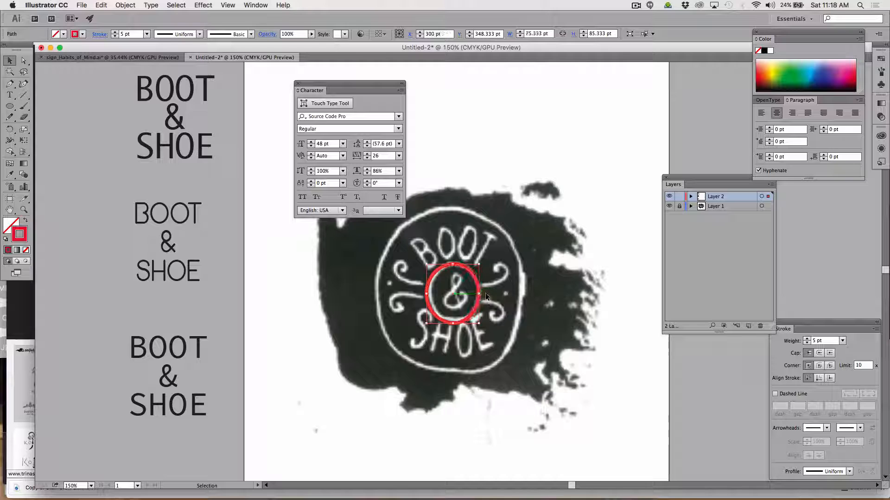
pyautogui.press('Right')
pyautogui.press('Right')
pyautogui.press('Up')
pyautogui.press('Up')
pyautogui.press('Up')
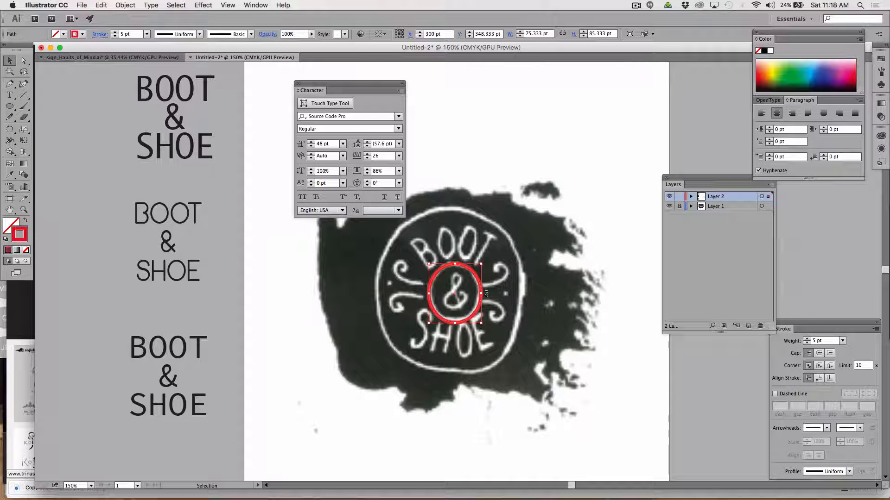
pyautogui.press('Right')
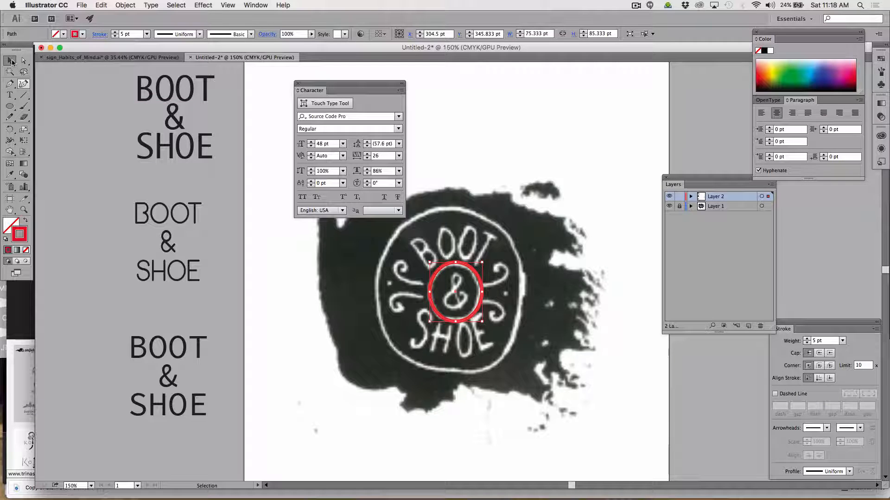
pyautogui.click(12, 61)
pyautogui.click(432, 244)
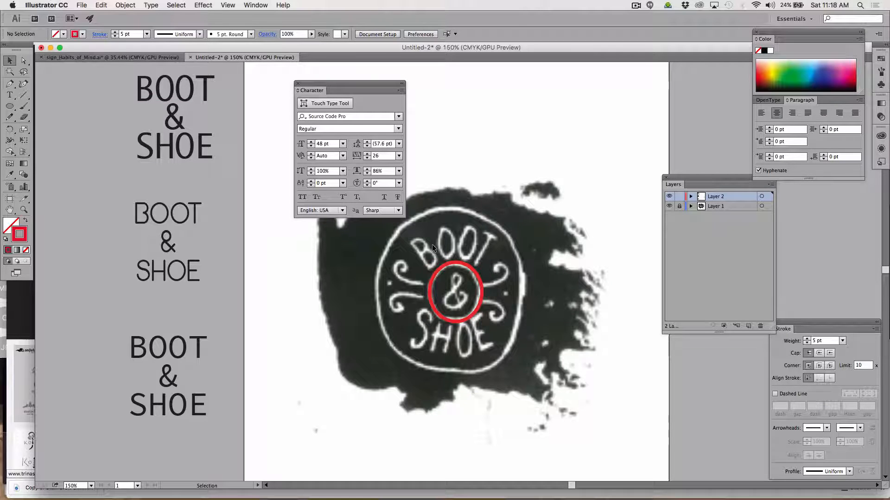
pyautogui.click(460, 265)
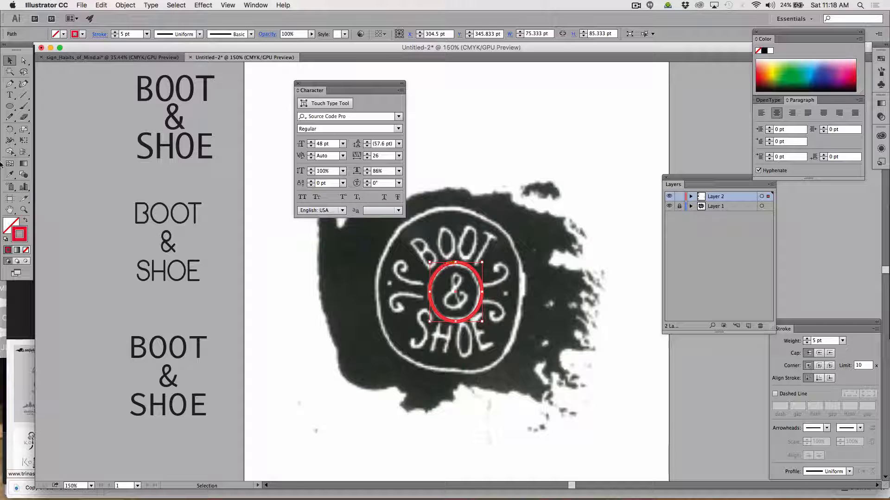
pyautogui.click(24, 129)
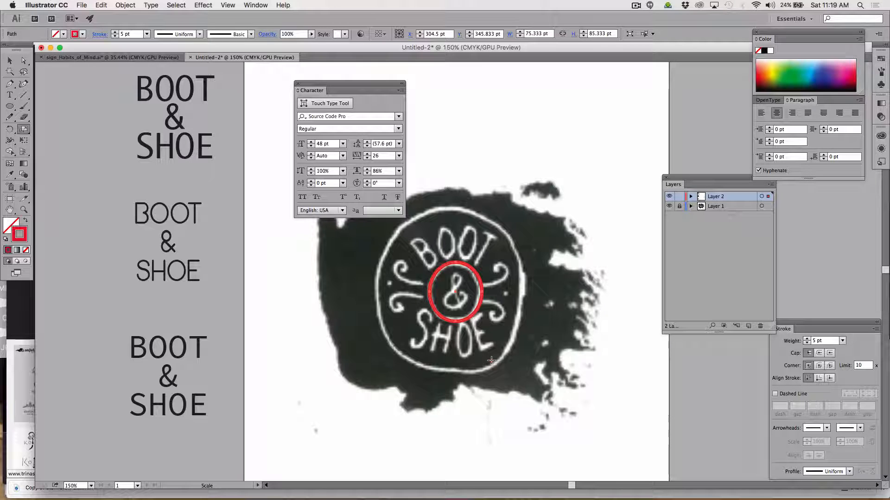
pyautogui.keyDown('alt'); pyautogui.click(520, 391); pyautogui.keyUp('alt')
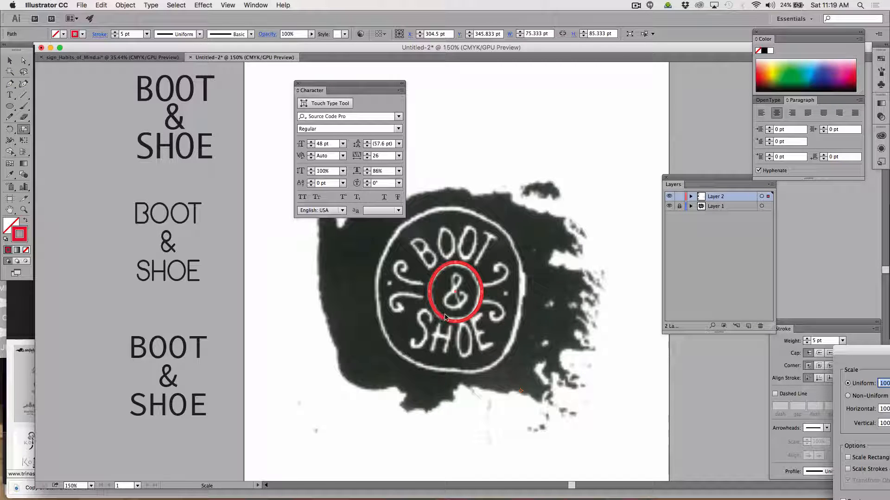
pyautogui.moveTo(862, 351); pyautogui.dragTo(637, 98)
pyautogui.click(689, 274)
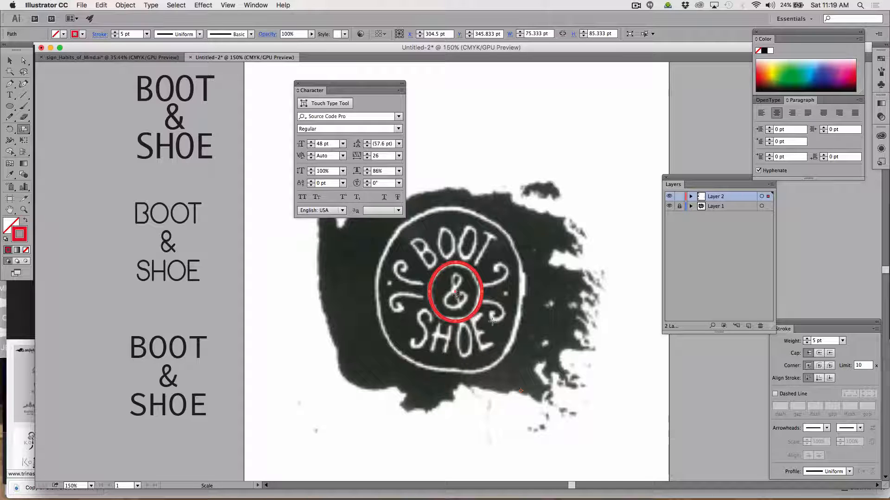
# Try to scale a copy of the inner ellipse out to the sketch's outer circle, undo it and deselect.
pyautogui.moveTo(489, 328); pyautogui.dragTo(500, 344)
pyautogui.press('super+z')
pyautogui.moveTo(503, 363); pyautogui.dragTo(593, 483)
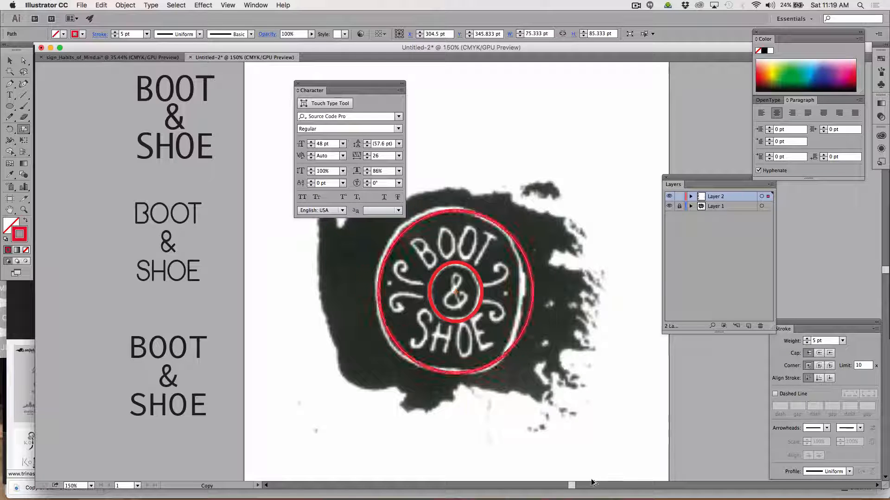
pyautogui.press('super+z')
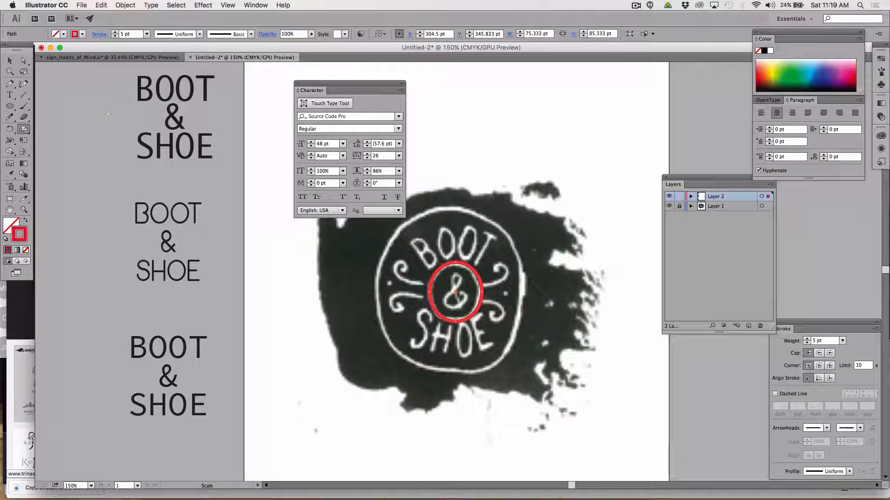
pyautogui.click(10, 61)
pyautogui.rightClick(40, 90)
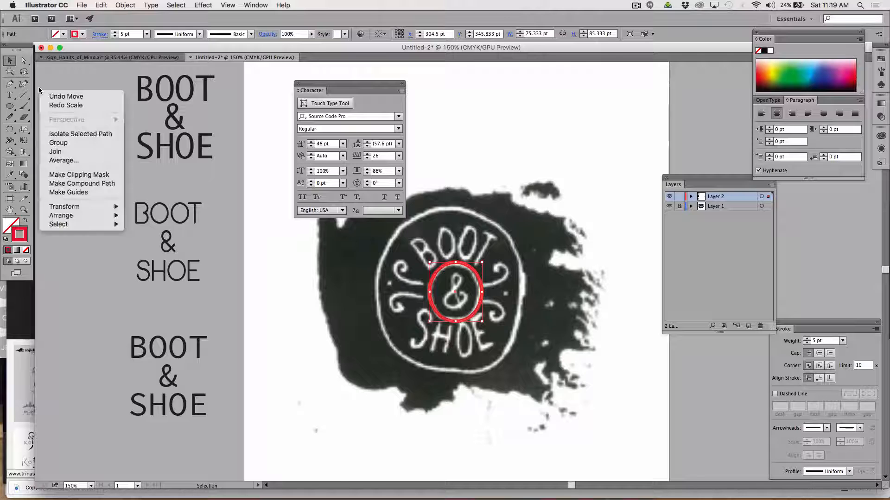
pyautogui.click(275, 90)
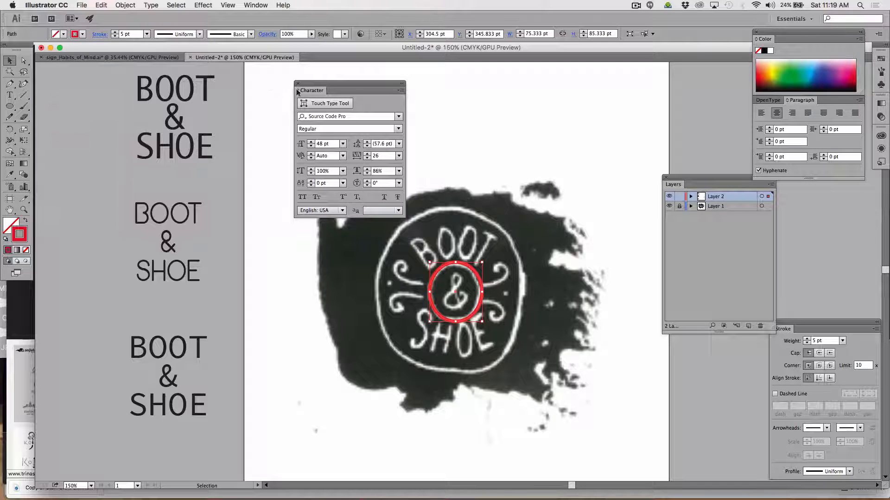
pyautogui.click(497, 142)
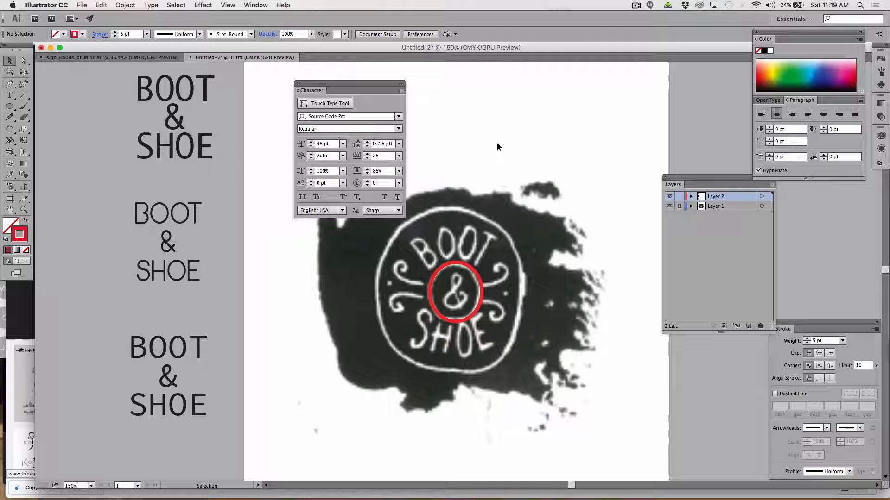
# Scale a copy of the inner ellipse to about 216 by 245 pt over the sketch's outer circle and deselect it.
pyautogui.click(455, 266)
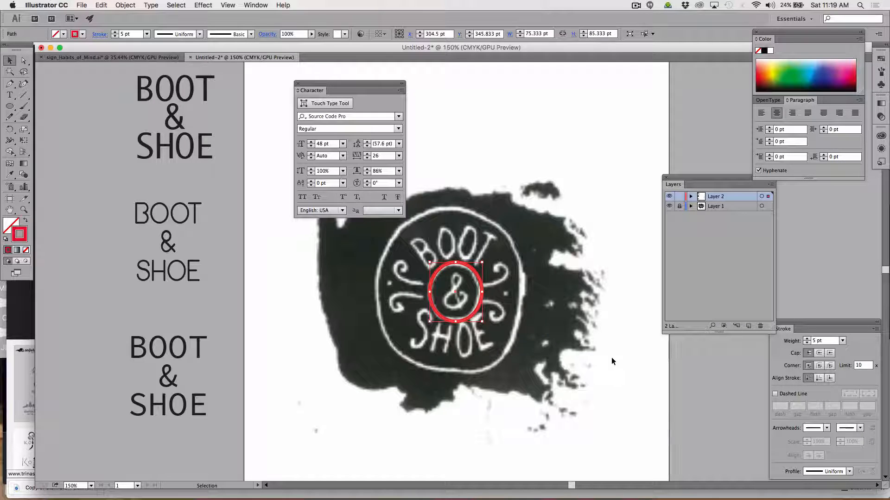
pyautogui.click(24, 130)
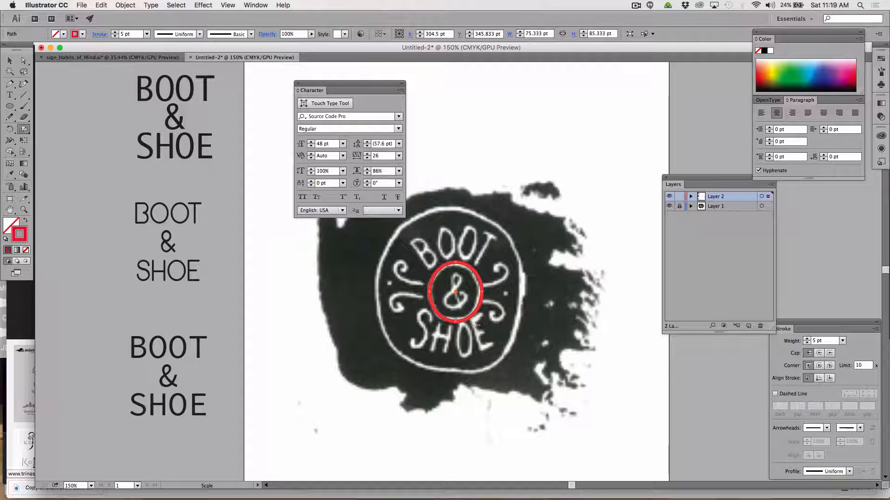
pyautogui.moveTo(476, 326); pyautogui.dragTo(510, 388)
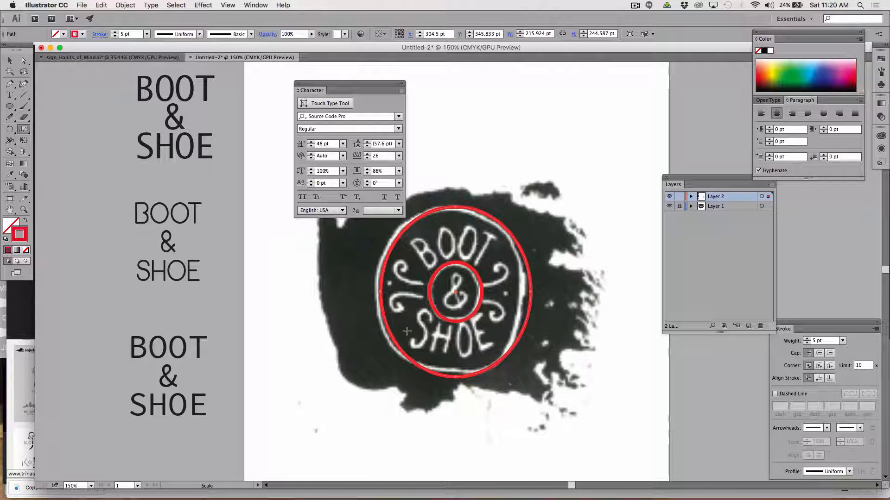
pyautogui.press('v')
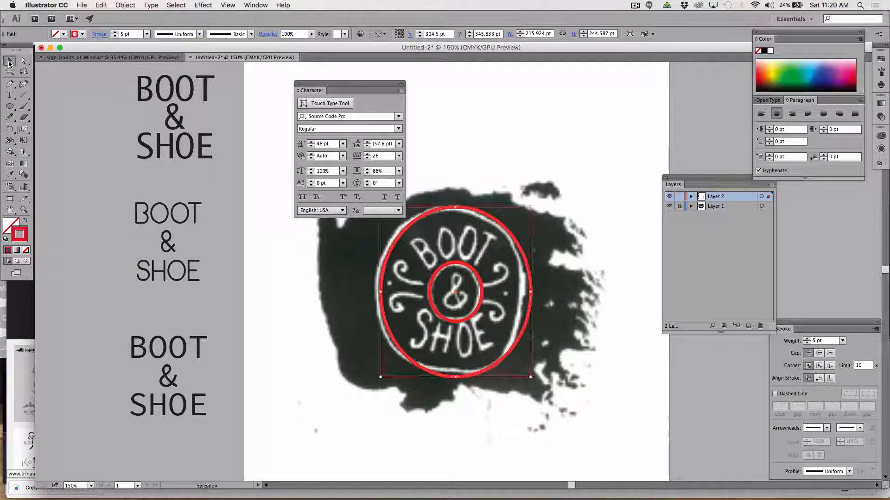
pyautogui.click(330, 386)
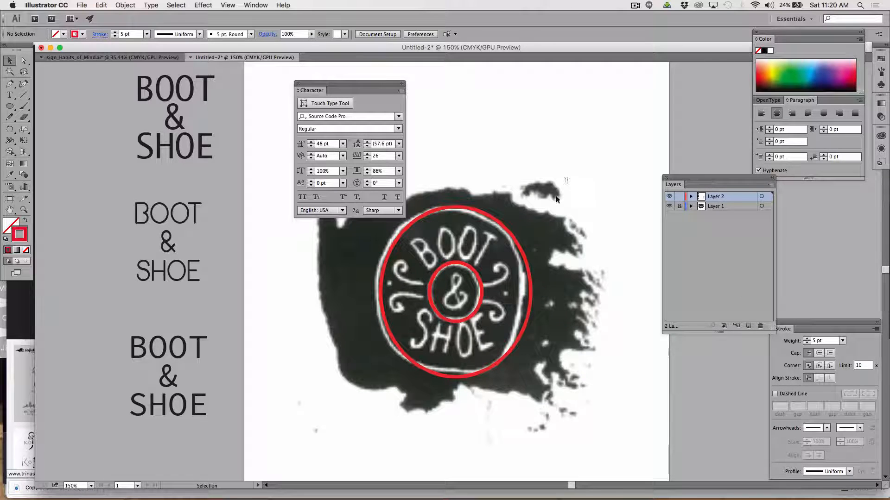
# Select both red ellipses together and copy them to the clipboard.
pyautogui.moveTo(567, 178); pyautogui.dragTo(371, 393)
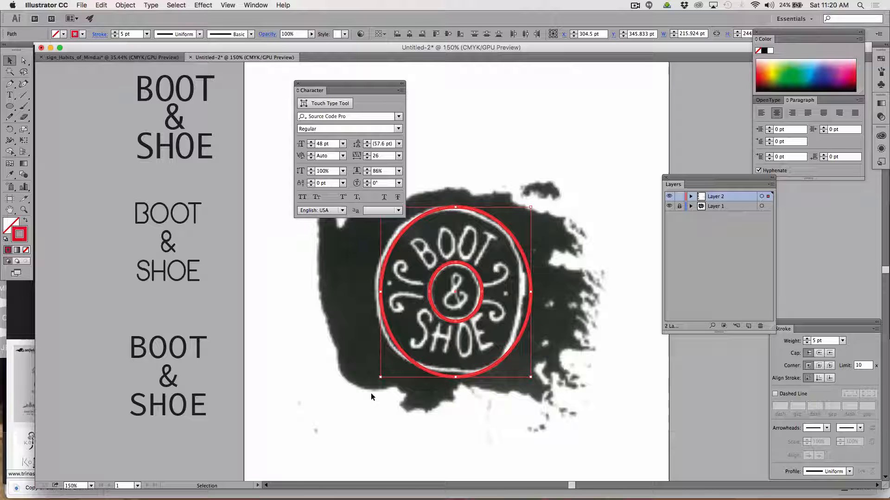
pyautogui.press('a')
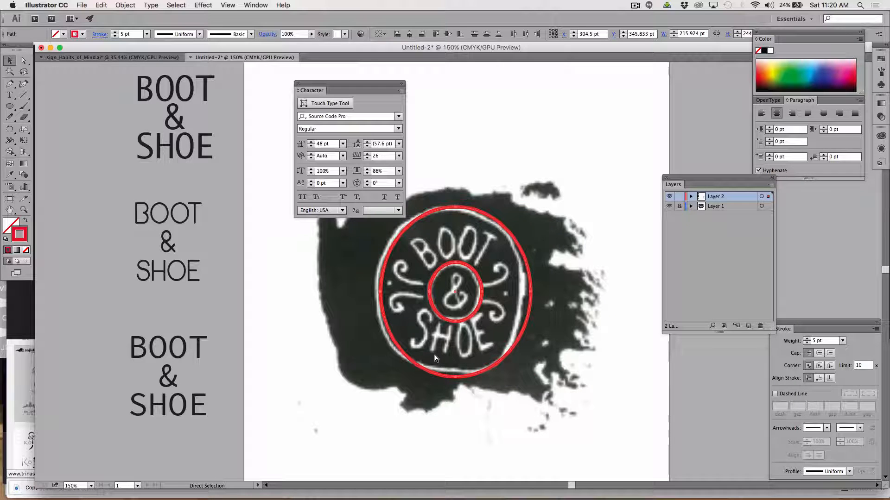
pyautogui.press('v')
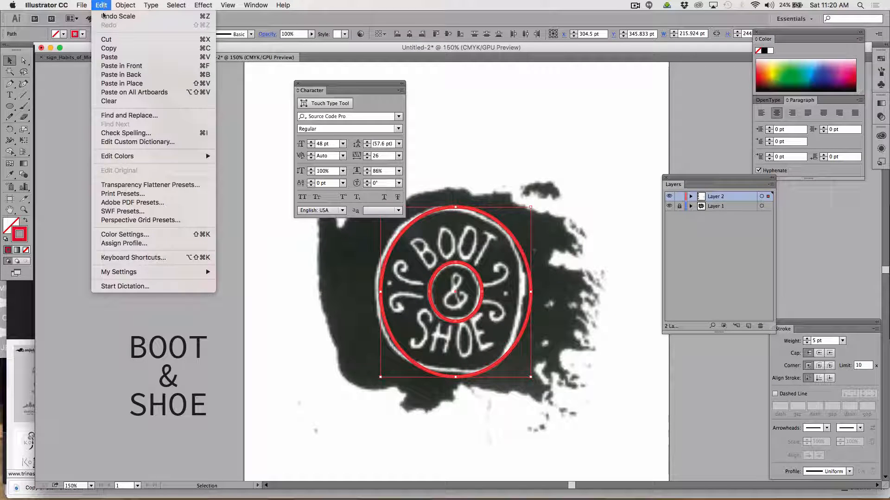
pyautogui.click(101, 5)
pyautogui.click(109, 48)
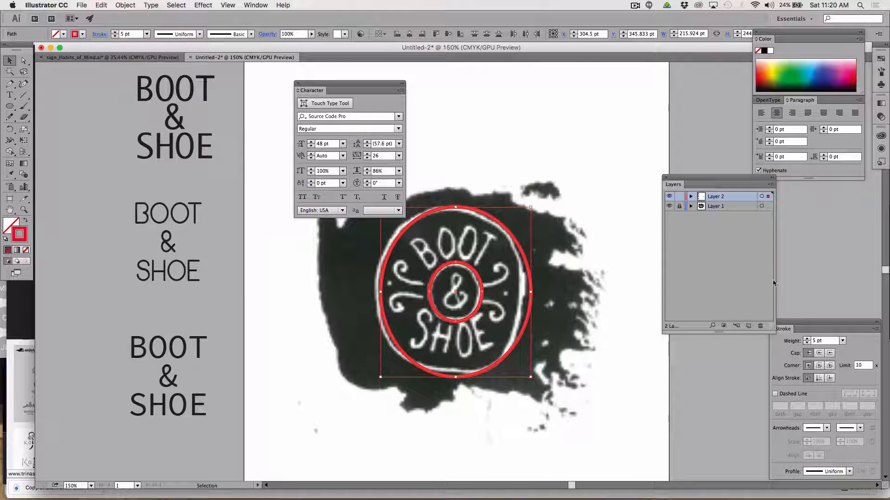
# Create a new layer above Layer 2, make it the active layer, and hide Layer 2.
pyautogui.click(743, 248)
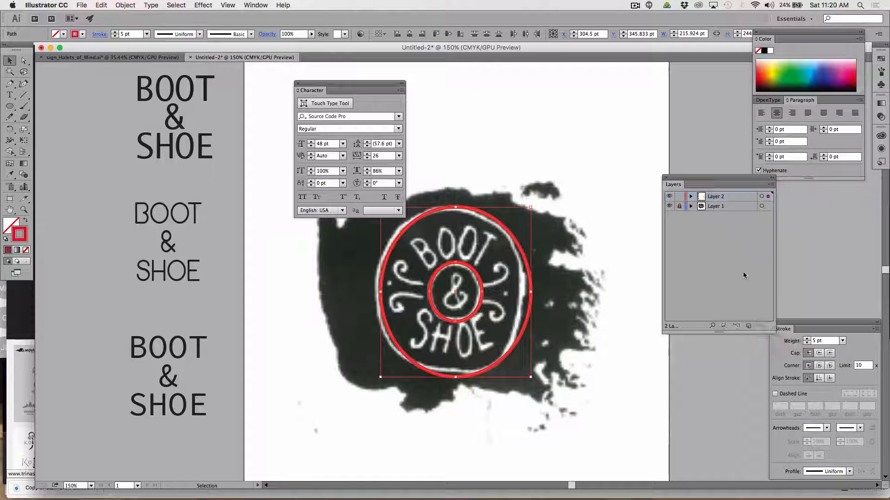
pyautogui.click(747, 326)
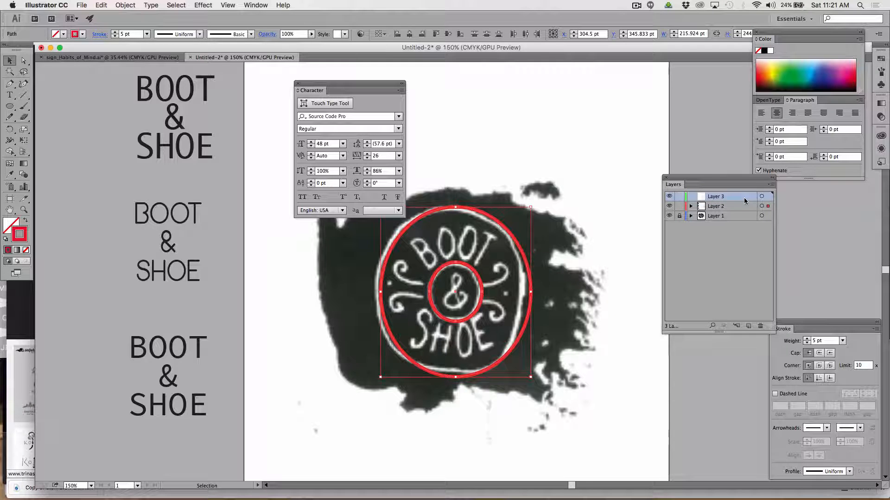
pyautogui.click(718, 206)
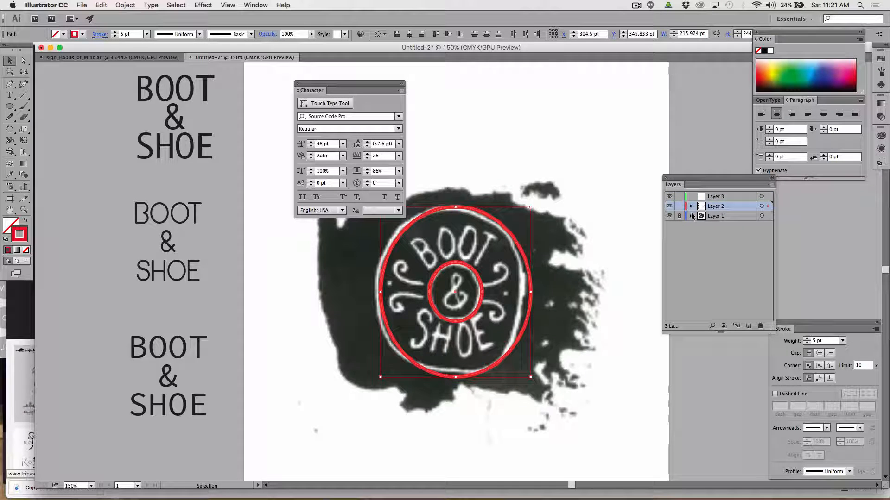
pyautogui.click(714, 198)
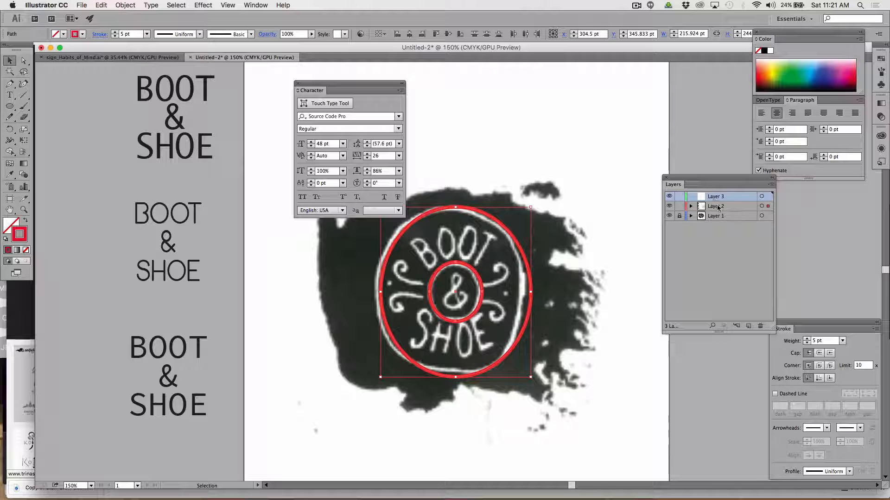
pyautogui.click(717, 208)
pyautogui.click(717, 198)
pyautogui.click(668, 206)
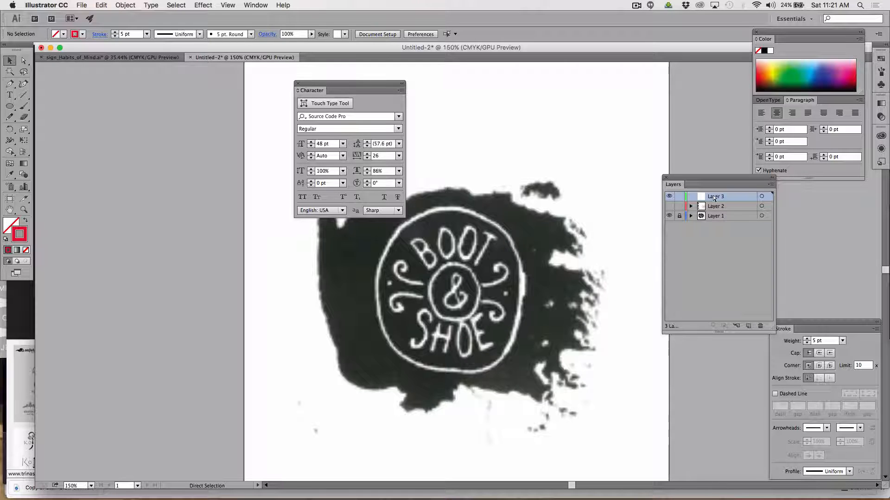
# Paste the copied red ellipses in place on Layer 3, hide that layer and show Layer 2 again.
pyautogui.hotkey('ctrl', 'f')
pyautogui.press('v')
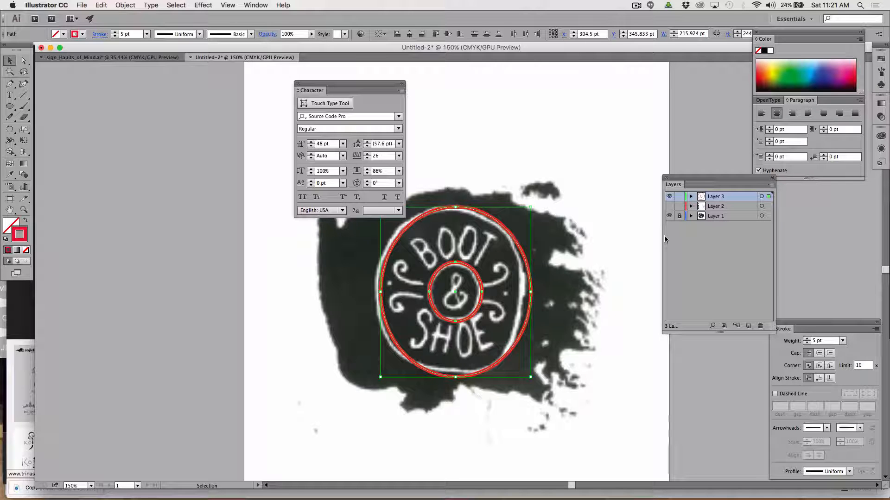
pyautogui.click(669, 197)
pyautogui.click(668, 206)
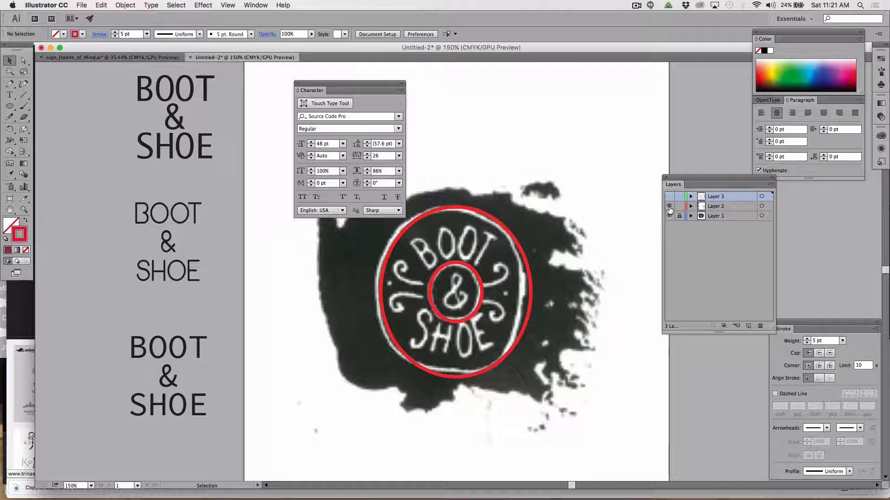
pyautogui.click(709, 304)
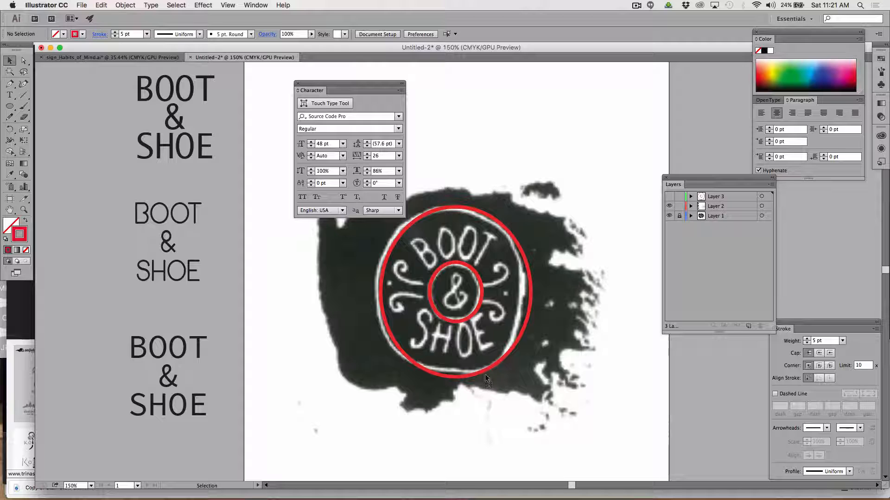
# Make Layer 2 the active layer and compare the ellipses by toggling Layers 2 and 3, leaving only Layer 3 hidden.
pyautogui.moveTo(481, 368); pyautogui.dragTo(549, 389)
pyautogui.press('Delete')
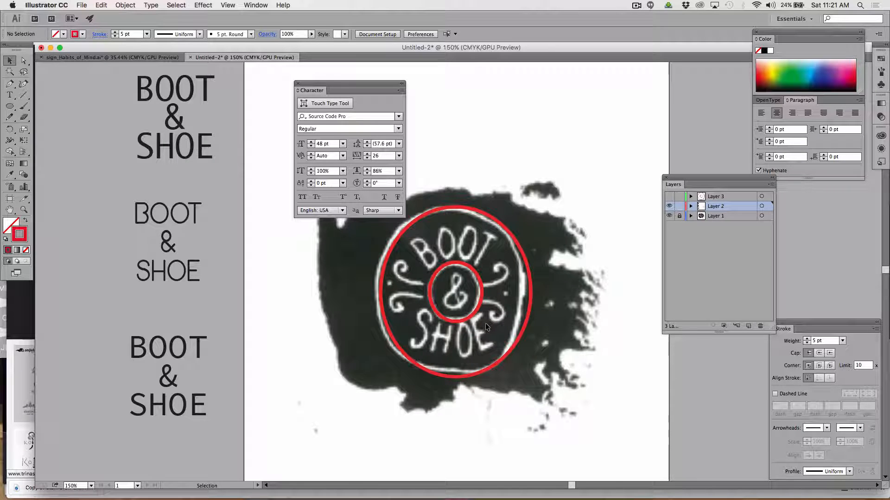
pyautogui.click(669, 206)
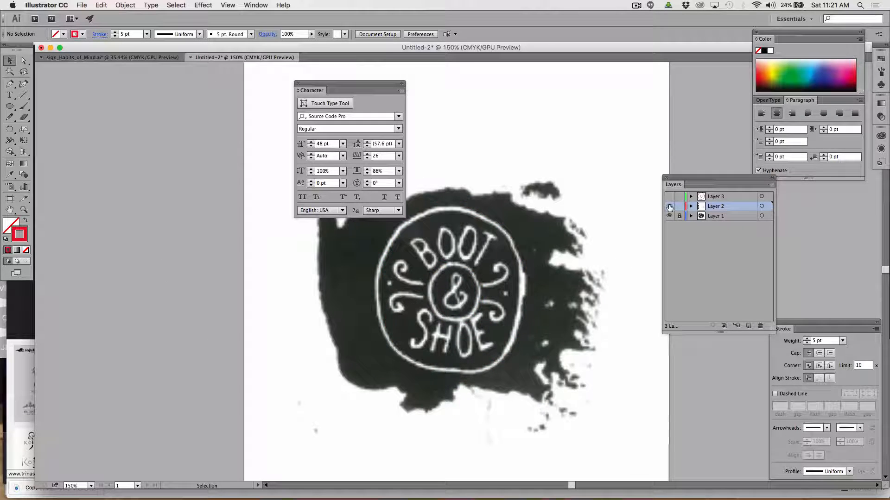
pyautogui.click(669, 205)
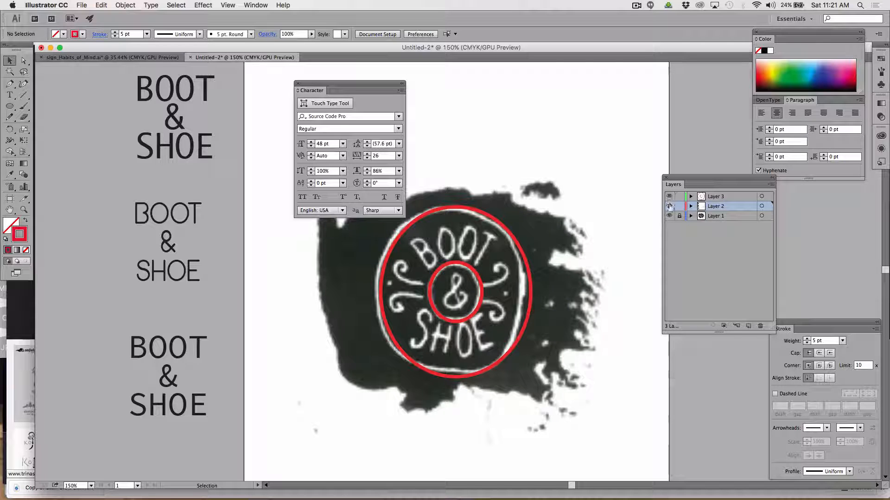
pyautogui.click(668, 196)
pyautogui.click(669, 196)
pyautogui.click(669, 197)
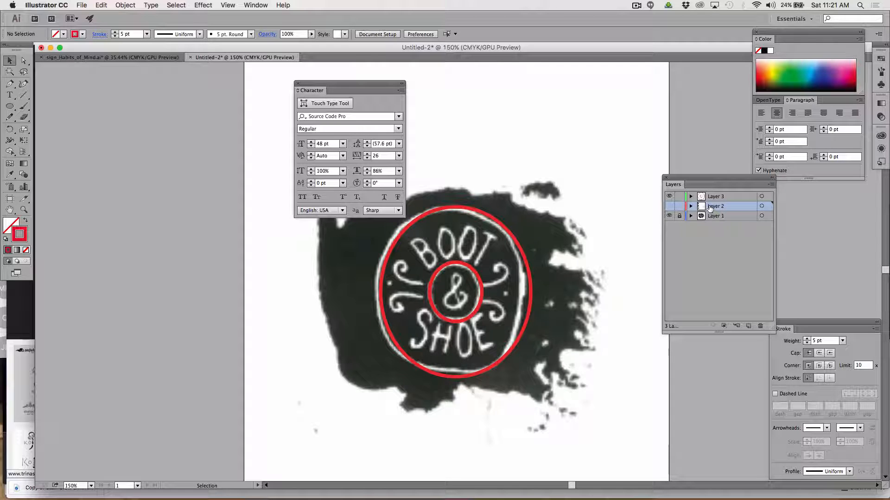
pyautogui.click(669, 206)
pyautogui.moveTo(670, 203); pyautogui.dragTo(670, 197)
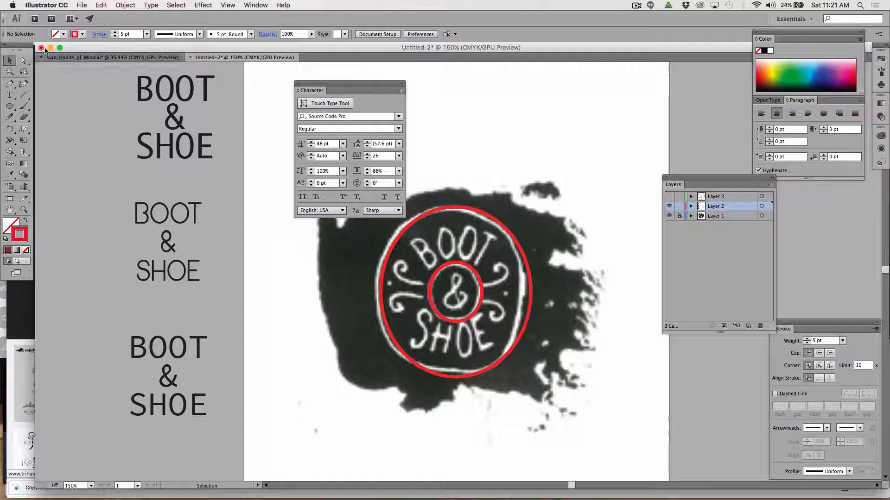
# Choose the Type on a Path tool, copy the word BOOT from the lowest lettering sample, and deselect the text.
pyautogui.moveTo(16, 97); pyautogui.dragTo(82, 119)
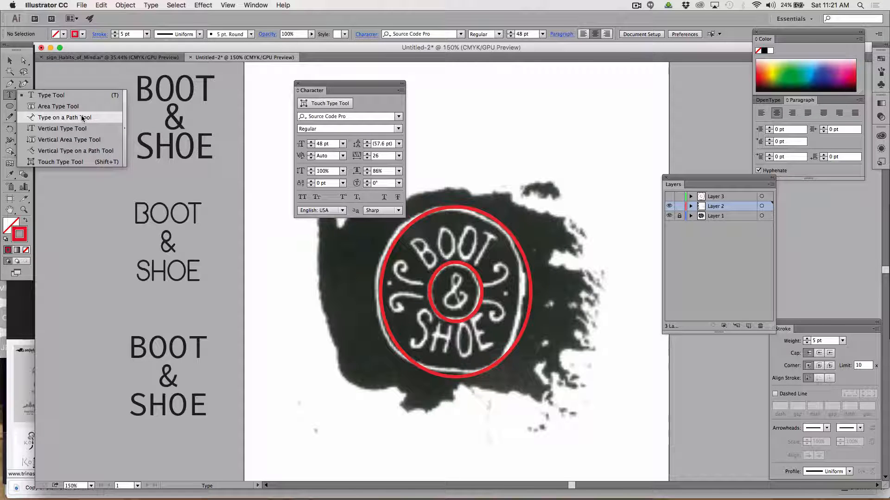
pyautogui.click(82, 119)
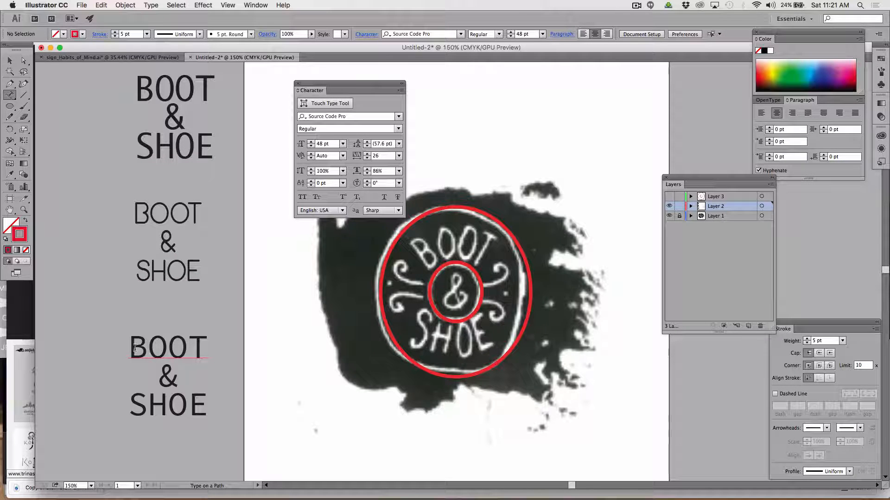
pyautogui.moveTo(131, 347); pyautogui.dragTo(209, 342)
pyautogui.press('super+c')
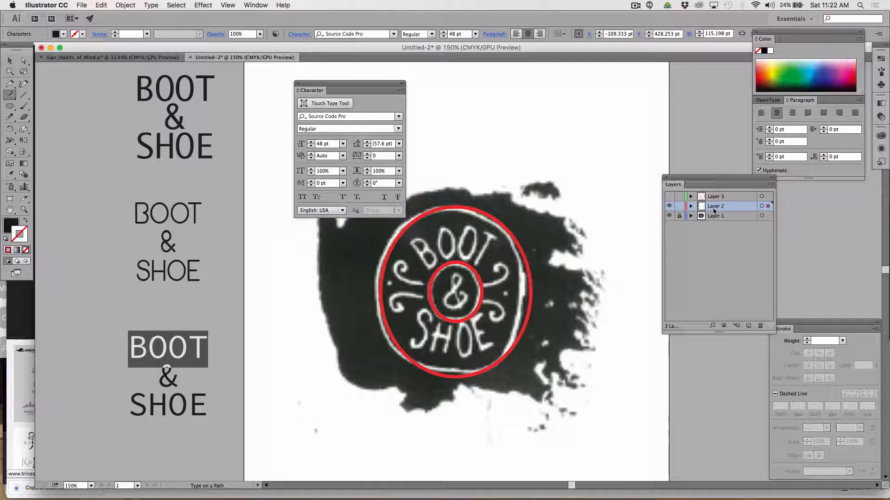
pyautogui.click(10, 60)
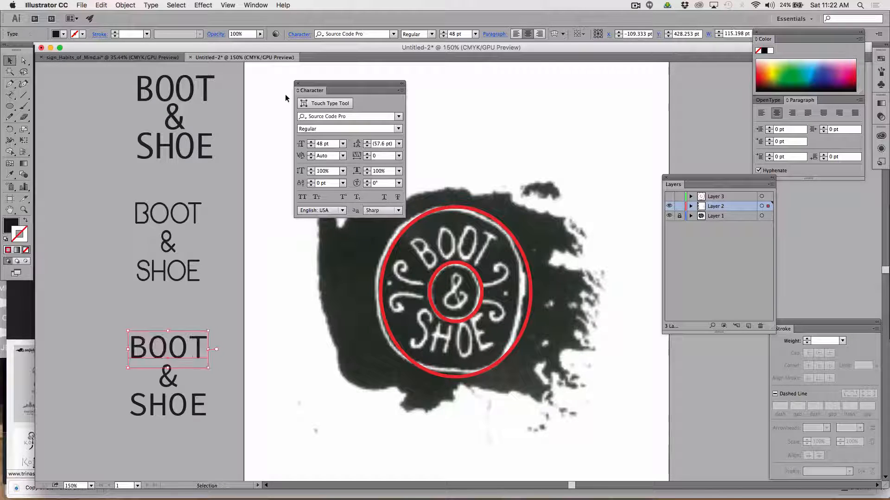
pyautogui.click(428, 108)
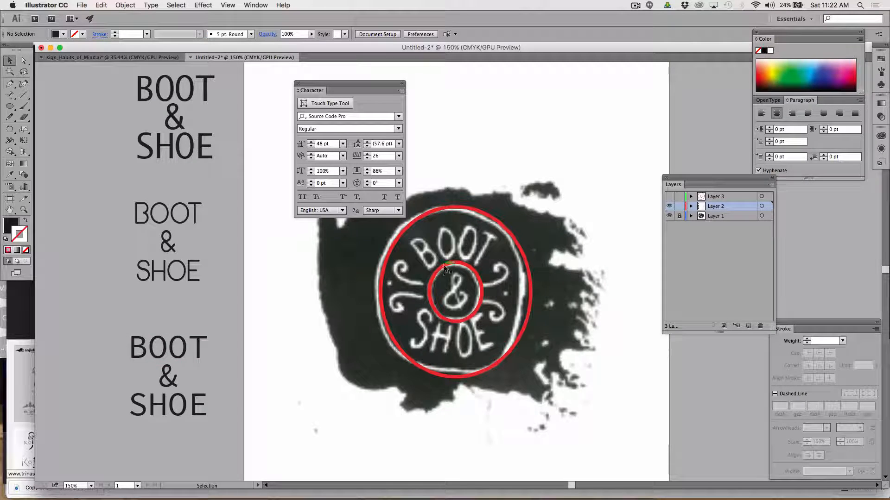
# Turn the inner red ellipse into a type path and paste the copied word BOOT along it.
pyautogui.click(444, 267)
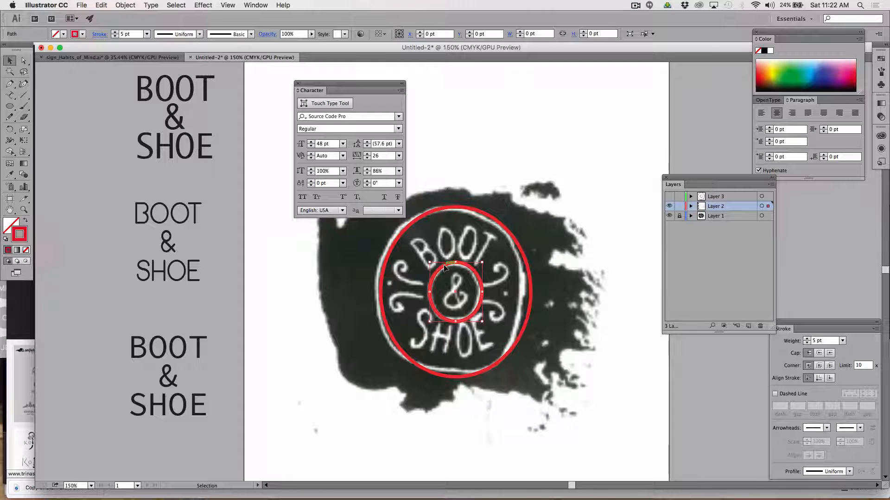
pyautogui.click(13, 97)
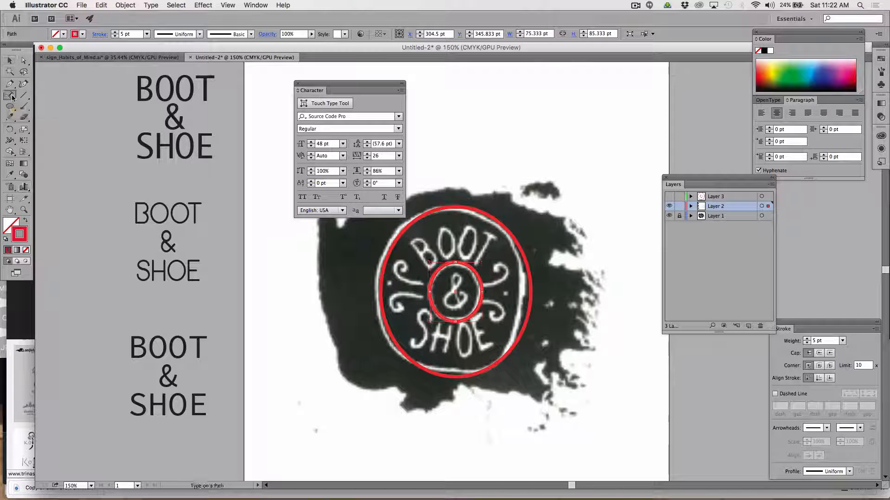
pyautogui.click(455, 258)
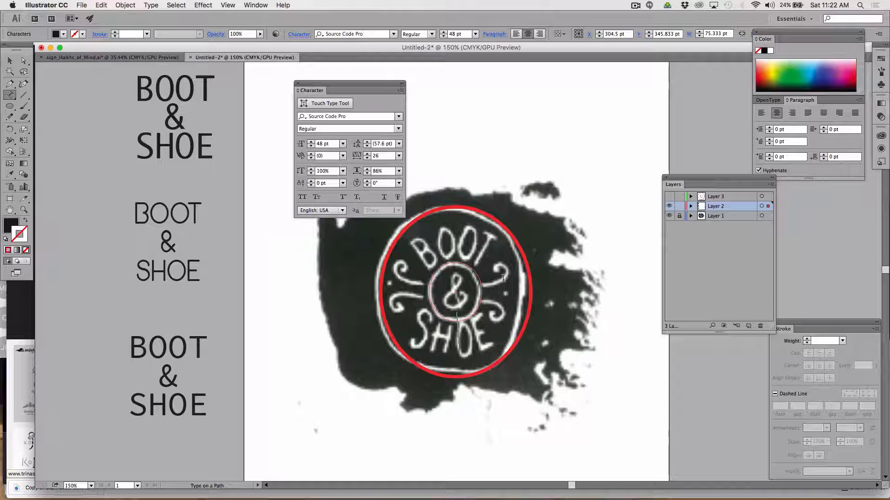
pyautogui.press('Escape')
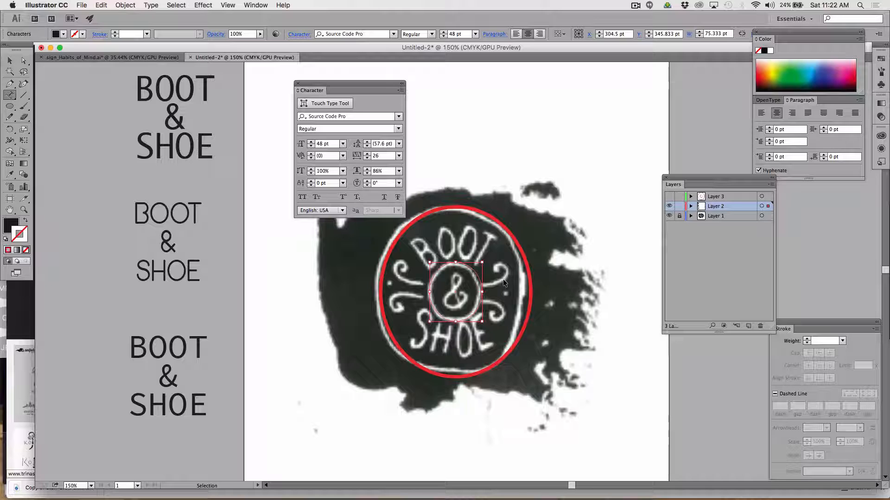
pyautogui.press('super+v')
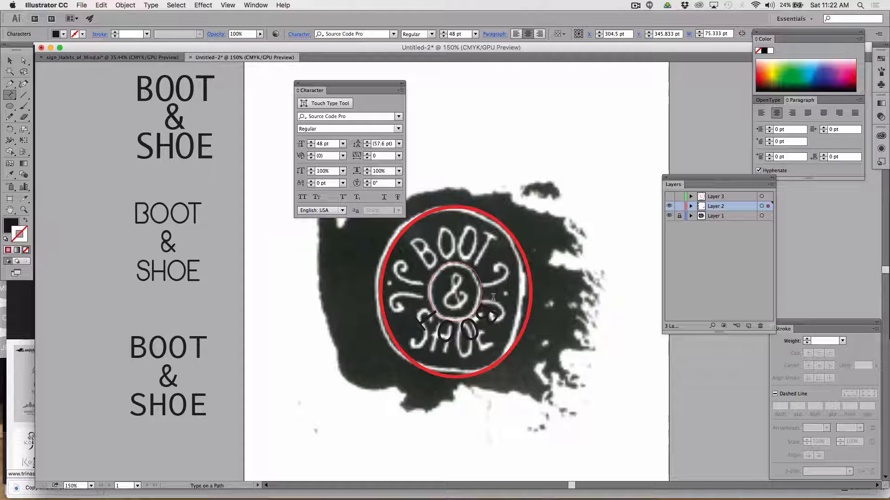
# Select the BOOT lettering on the inner ellipse and change its fill to red.
pyautogui.moveTo(494, 301); pyautogui.dragTo(407, 319)
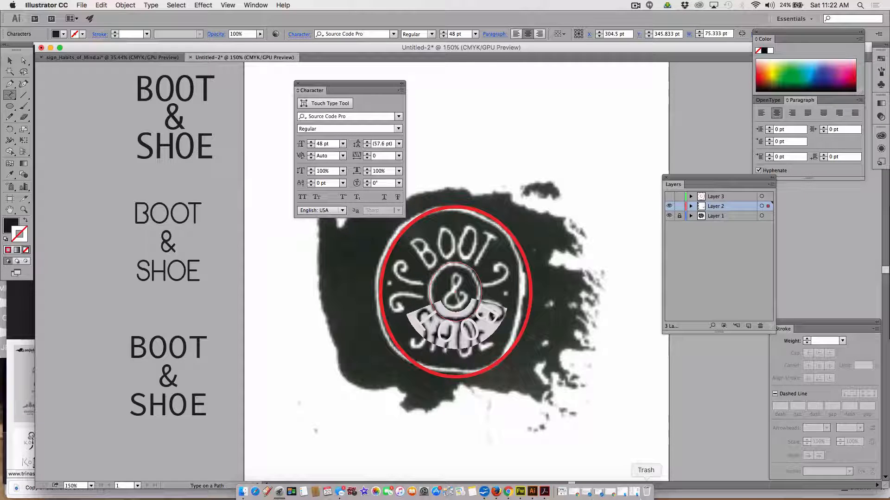
pyautogui.click(7, 225)
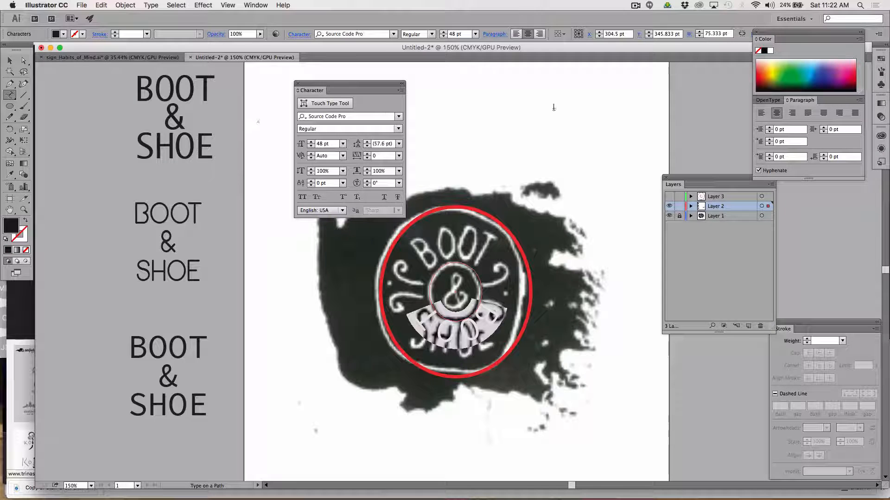
pyautogui.click(854, 72)
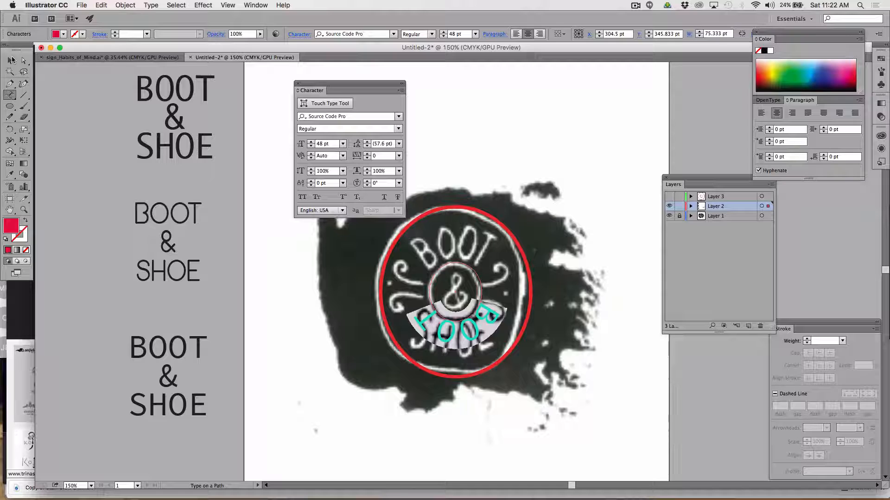
pyautogui.click(11, 61)
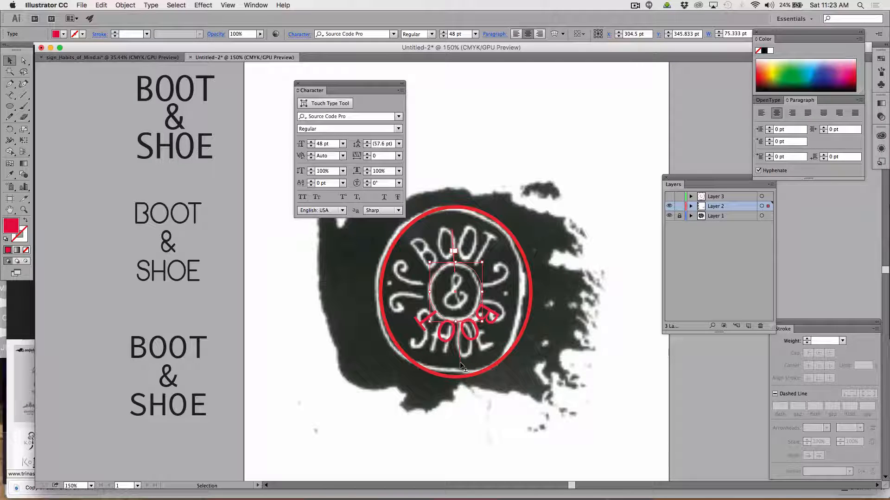
pyautogui.moveTo(461, 365); pyautogui.dragTo(456, 334)
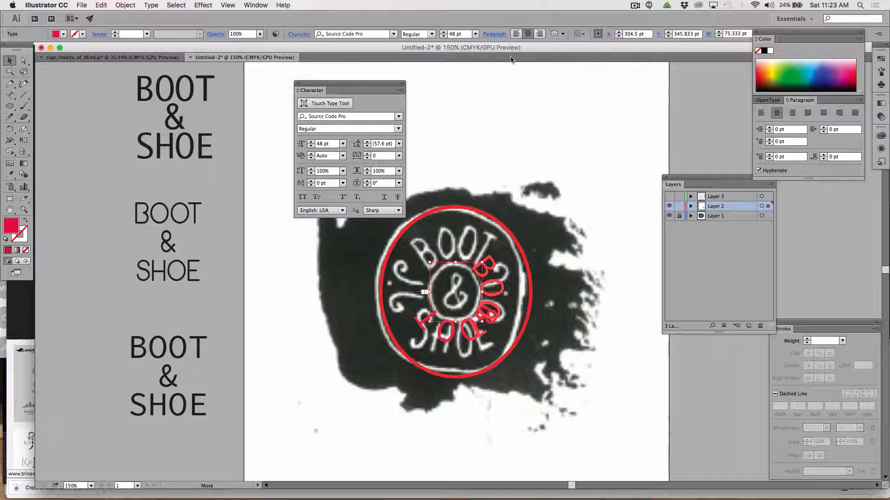
pyautogui.click(635, 6)
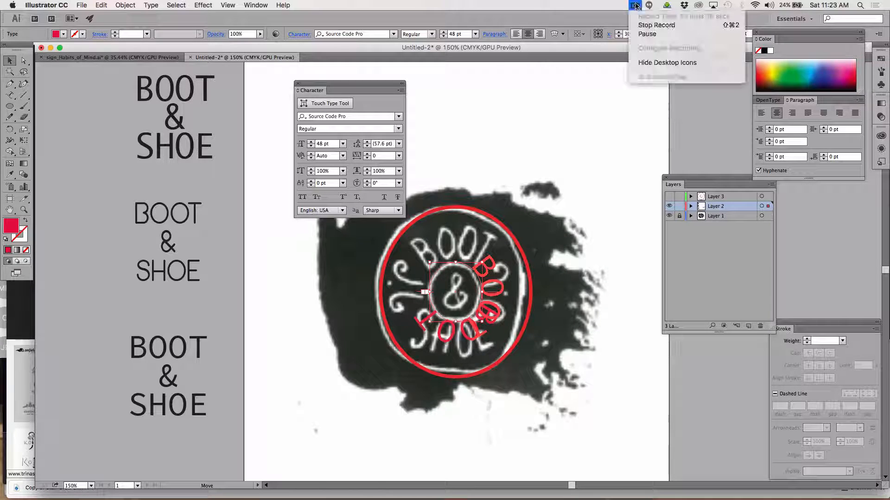
pyautogui.click(647, 35)
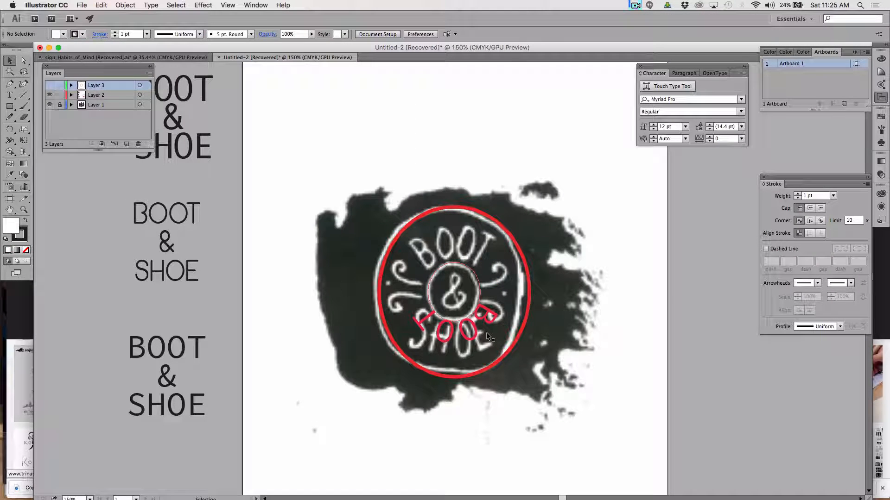
# Select the red BOOT path lettering and slide it around the inner ellipse to the ellipse's left side.
pyautogui.click(466, 336)
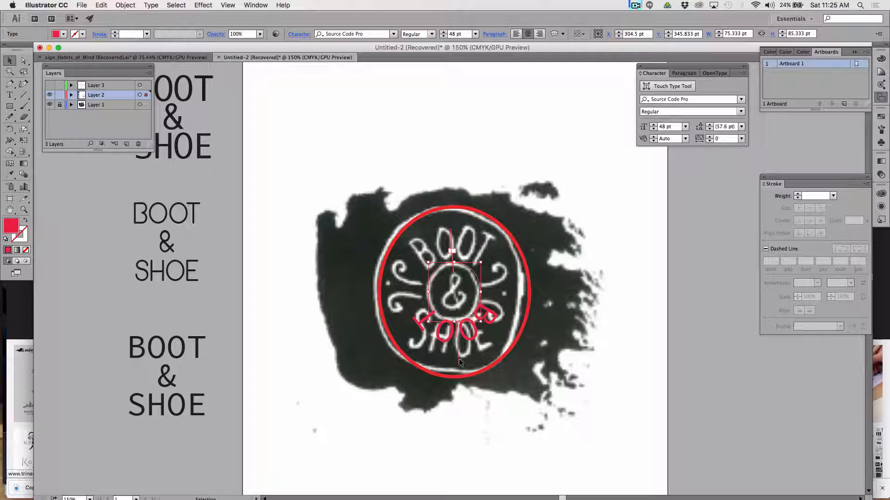
pyautogui.moveTo(457, 360); pyautogui.dragTo(519, 318)
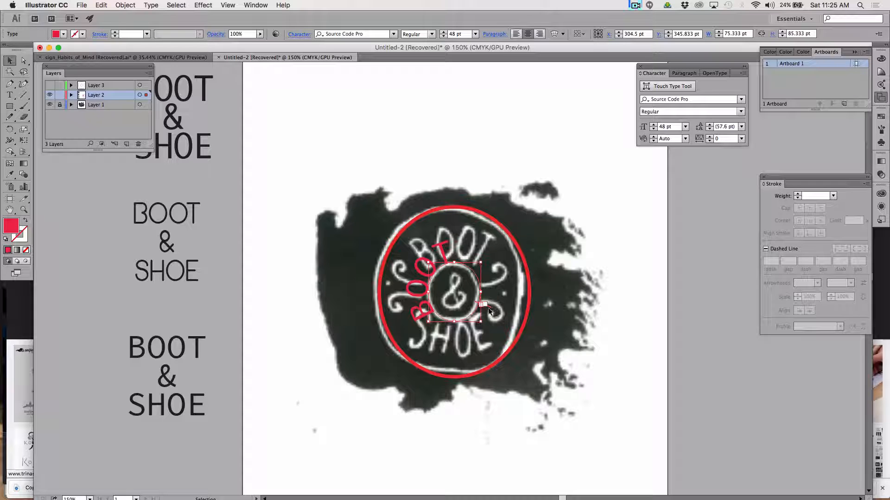
pyautogui.press('t')
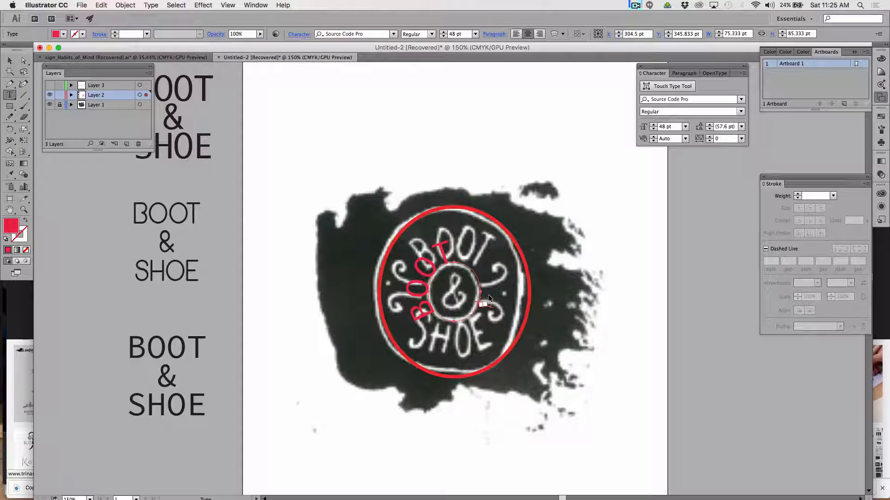
pyautogui.moveTo(481, 306); pyautogui.dragTo(508, 326)
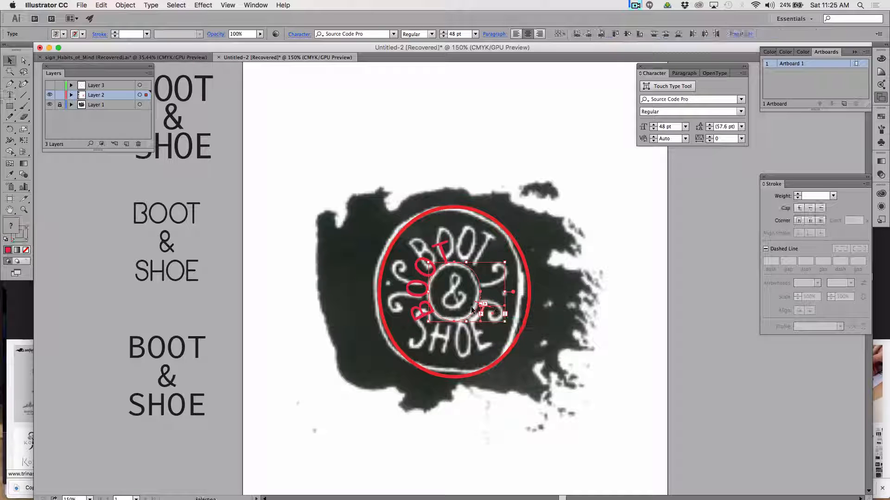
pyautogui.press('Escape')
pyautogui.press('super+equal')
pyautogui.press('super+equal')
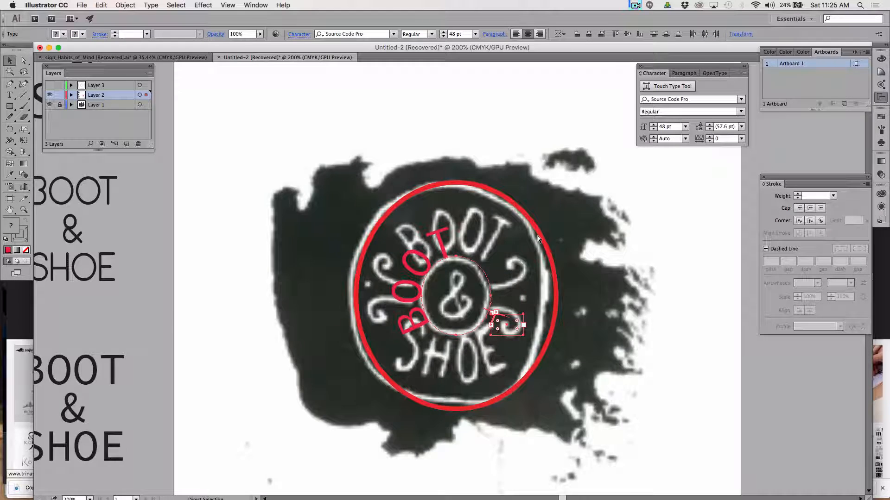
pyautogui.press('t')
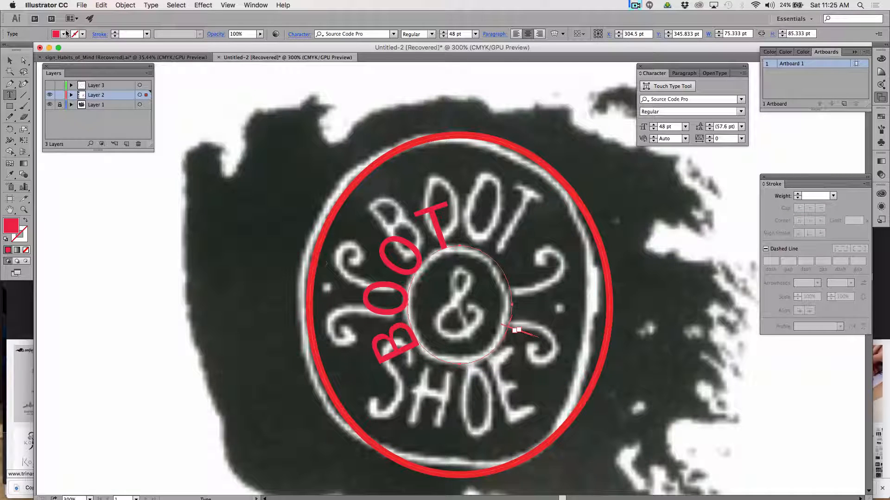
# Slide the red BOOT lettering around the inner ellipse until it is centred over the top of the ampersand circle.
pyautogui.click(10, 61)
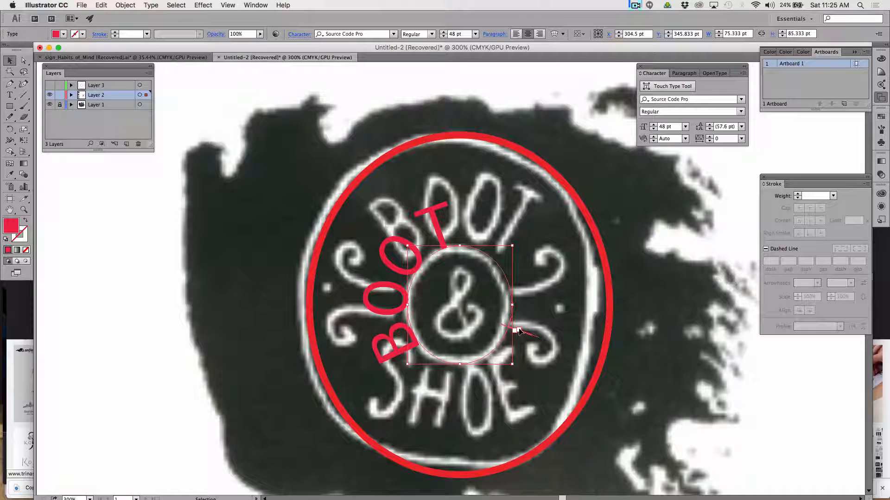
pyautogui.press('t')
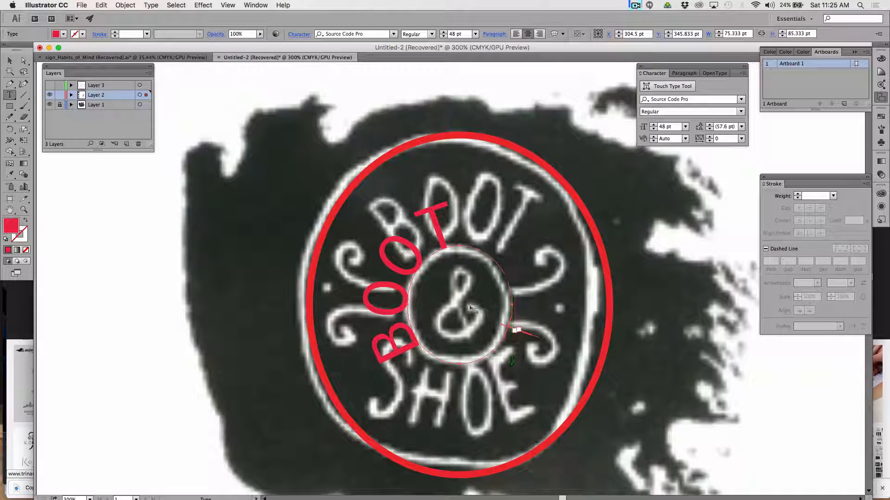
pyautogui.click(10, 60)
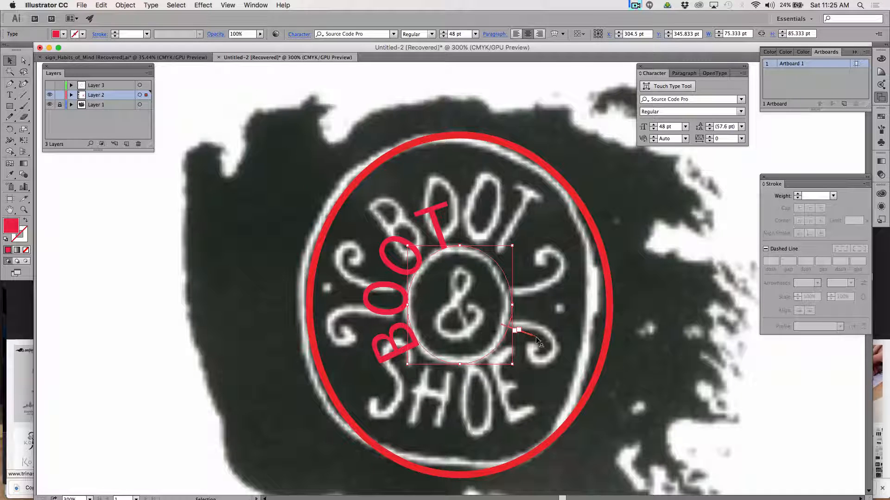
pyautogui.moveTo(536, 338); pyautogui.dragTo(459, 397)
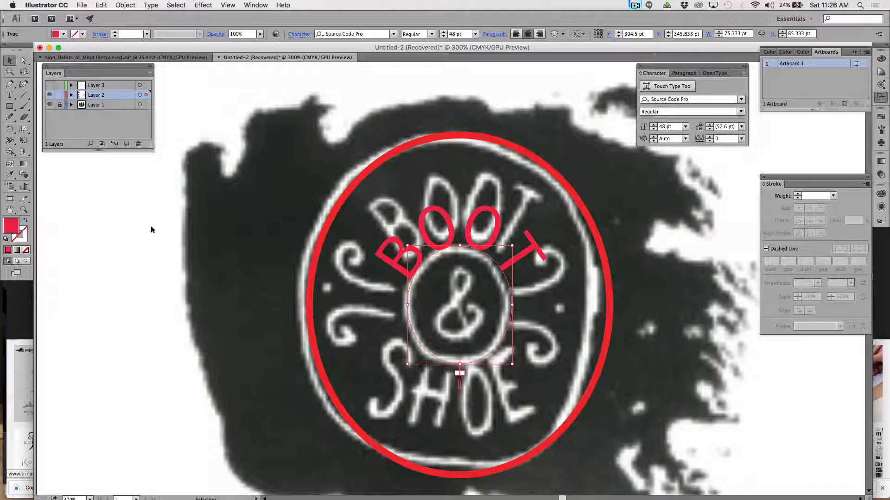
# Select all of the red BOOT lettering on the inner ellipse and increase its font size to 56 pt.
pyautogui.click(9, 95)
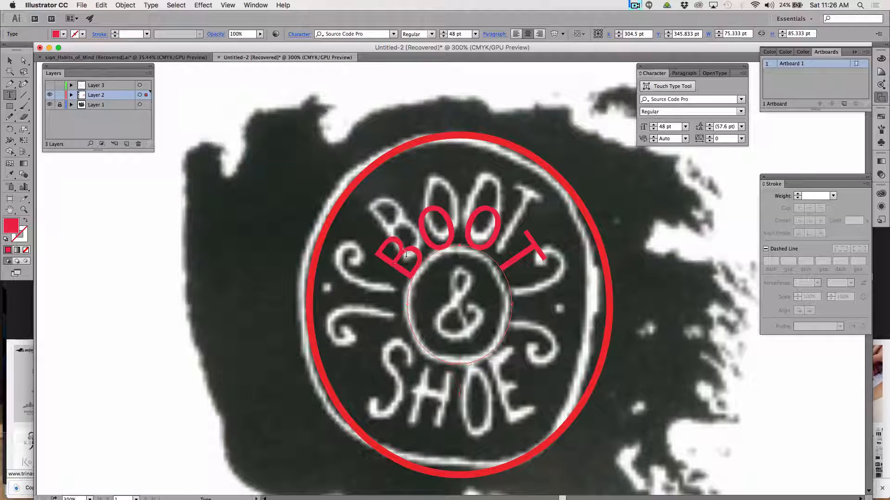
pyautogui.moveTo(379, 259); pyautogui.dragTo(537, 255)
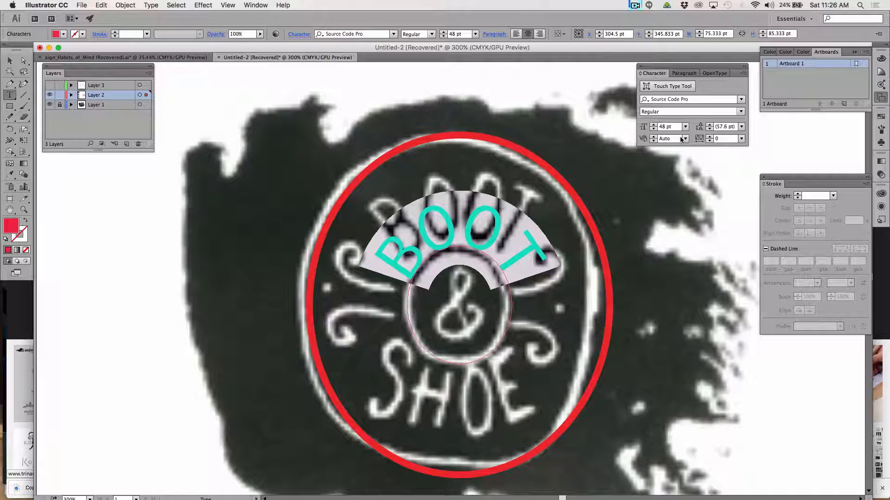
pyautogui.click(653, 124)
pyautogui.click(653, 125)
pyautogui.click(653, 125)
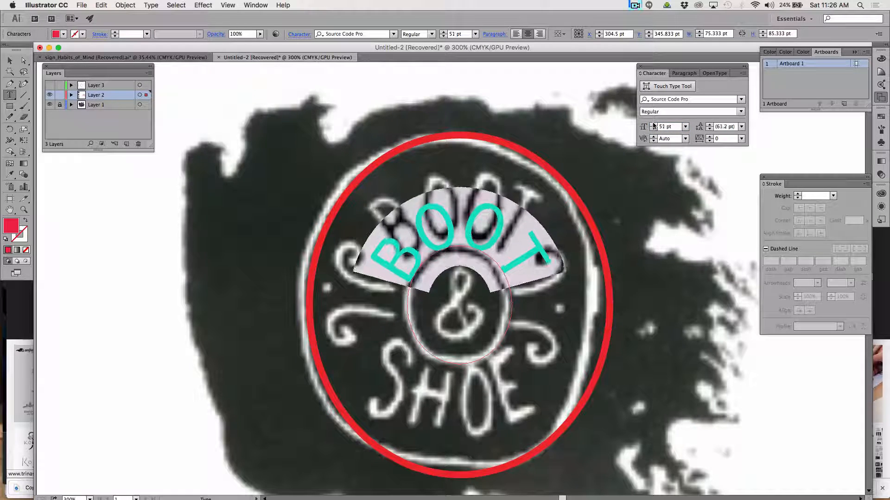
pyautogui.click(653, 124)
pyautogui.click(653, 125)
pyautogui.click(653, 125)
pyautogui.click(653, 125)
pyautogui.click(653, 124)
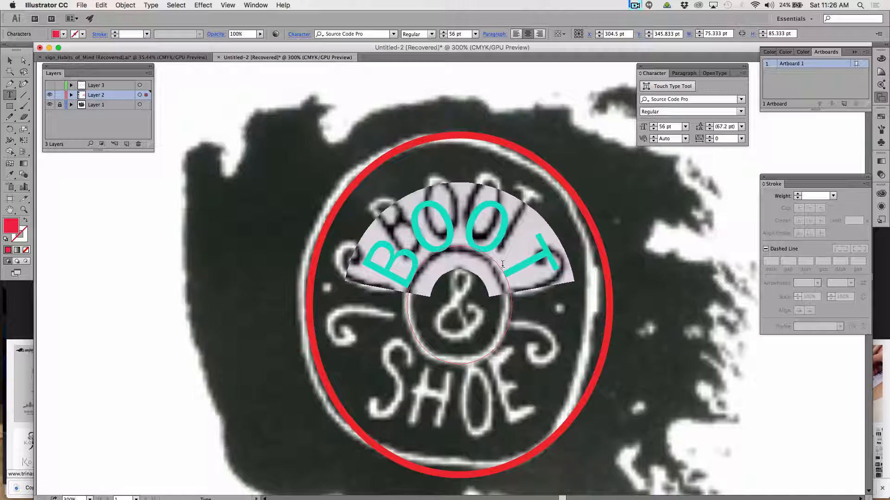
# Tighten the BOOT lettering's tracking to -100, and set the kerning between the second O and the T to -106.
pyautogui.moveTo(515, 267); pyautogui.dragTo(382, 277)
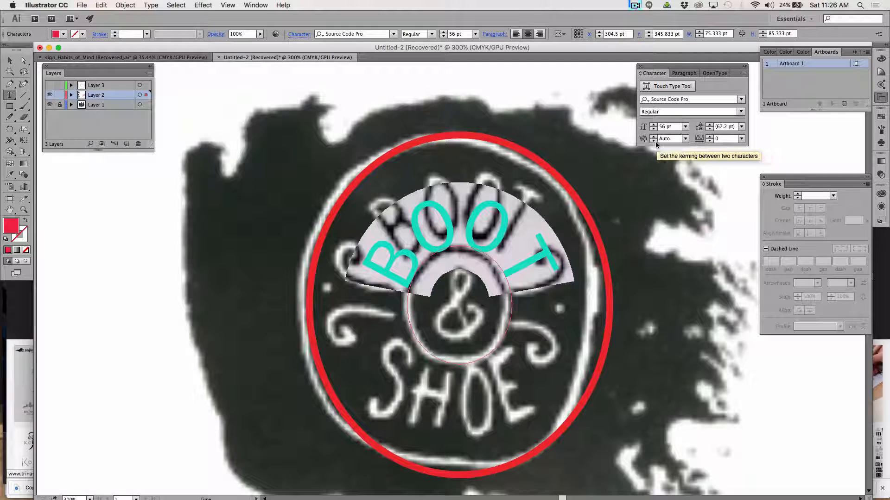
pyautogui.click(709, 141)
pyautogui.click(709, 142)
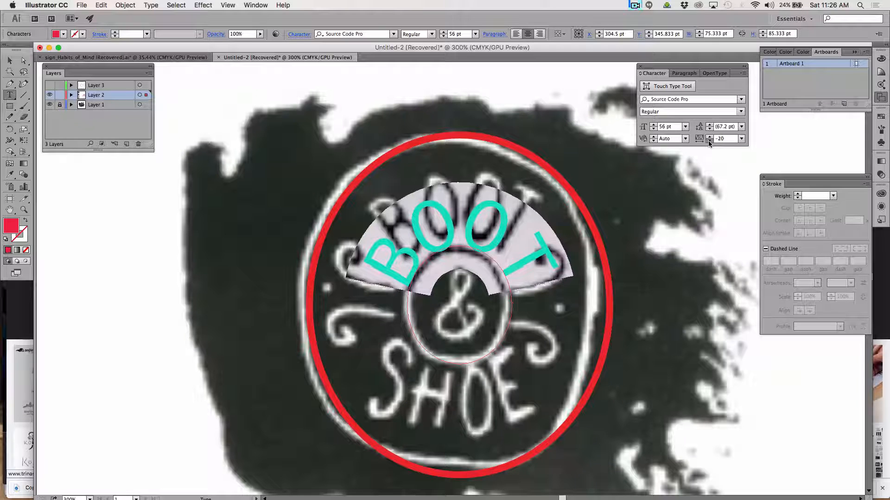
pyautogui.click(709, 142)
pyautogui.click(709, 141)
pyautogui.click(709, 141)
pyautogui.click(709, 141)
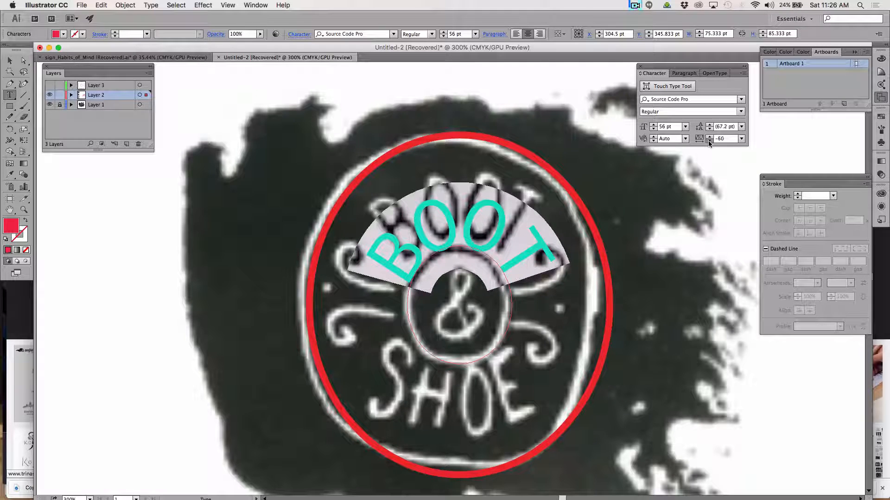
pyautogui.click(709, 141)
pyautogui.click(709, 142)
pyautogui.click(709, 142)
pyautogui.click(709, 141)
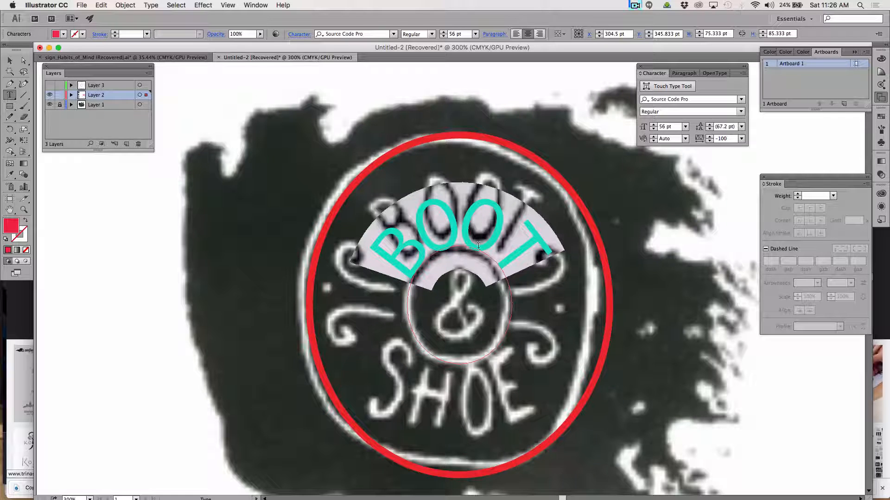
pyautogui.click(490, 255)
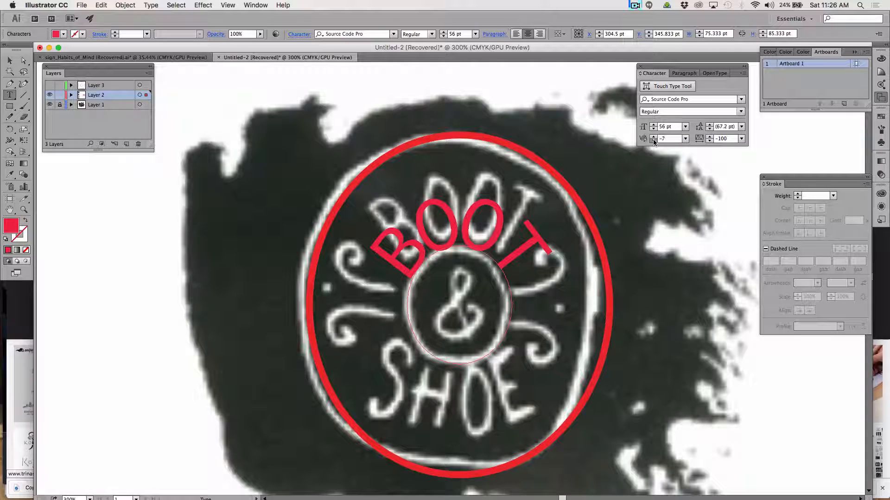
pyautogui.moveTo(653, 142); pyautogui.dragTo(654, 142)
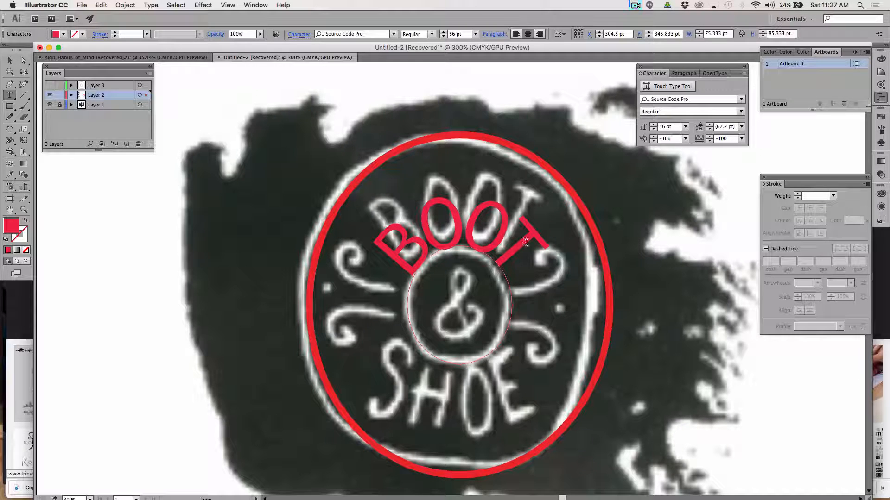
# Select the whole BOOT word and try it in the Kannada Sangam MN font.
pyautogui.moveTo(548, 246); pyautogui.dragTo(364, 161)
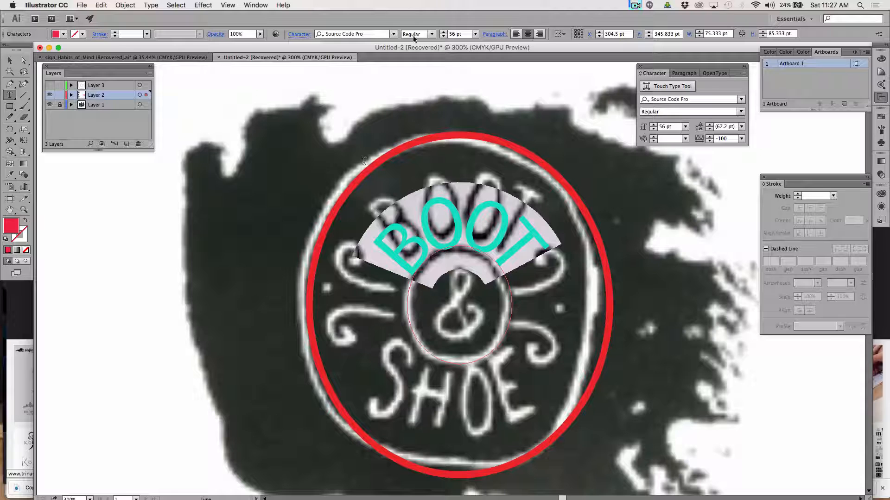
pyautogui.click(393, 35)
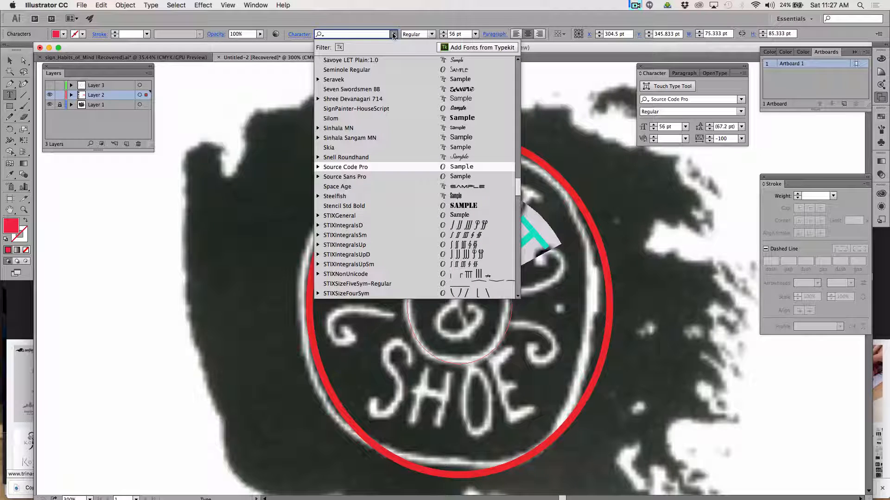
pyautogui.scroll(3, 418, 93)
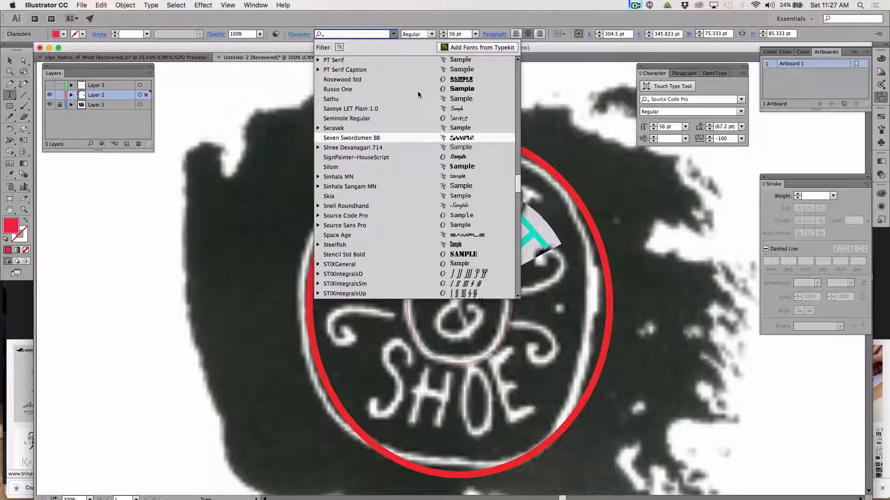
pyautogui.scroll(5, 418, 95)
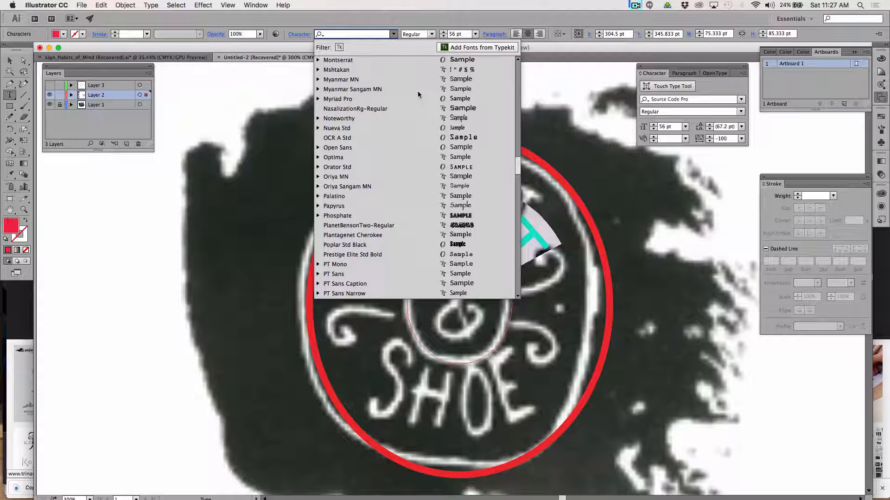
pyautogui.scroll(2, 422, 95)
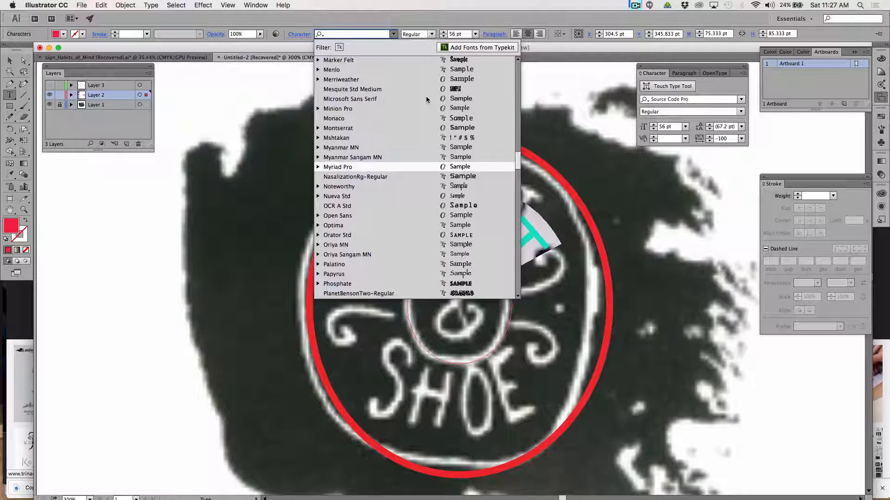
pyautogui.scroll(5, 426, 99)
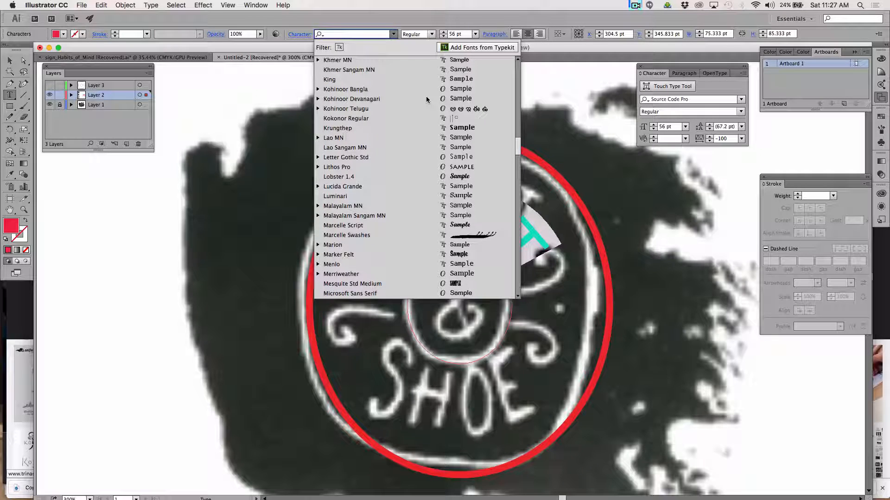
pyautogui.scroll(2, 427, 99)
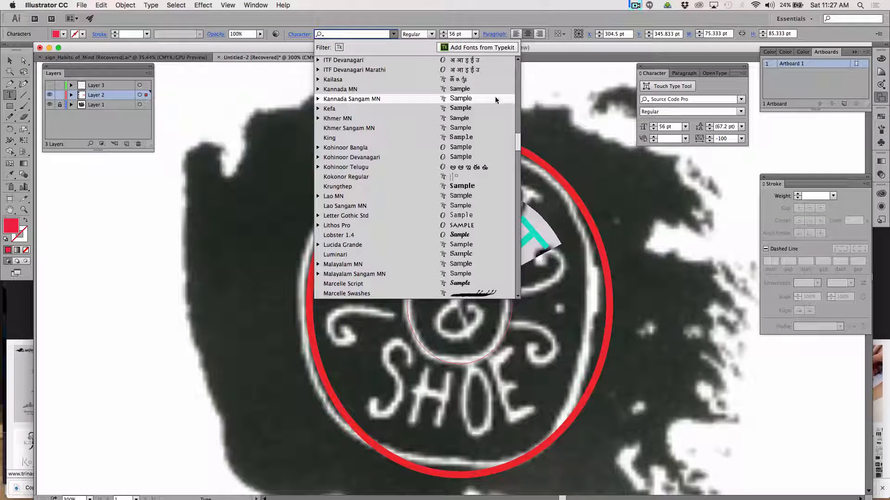
pyautogui.click(475, 98)
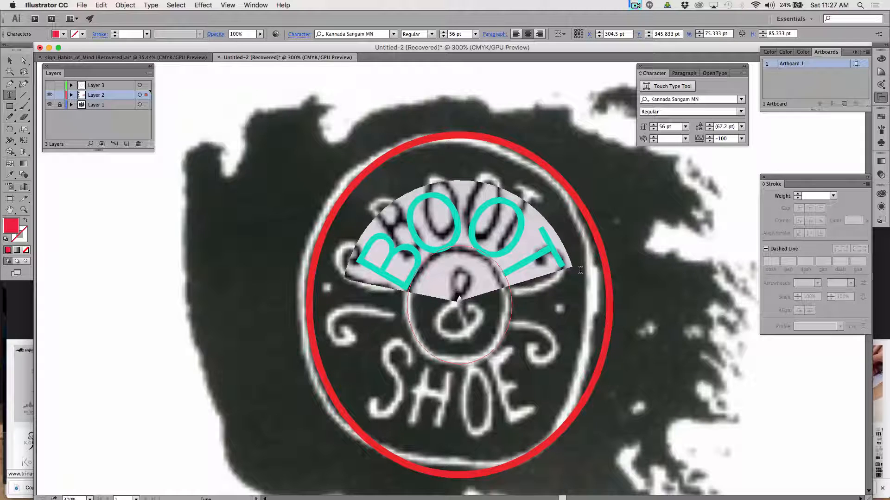
# Try the selected BOOT lettering in the Luminari font.
pyautogui.click(393, 34)
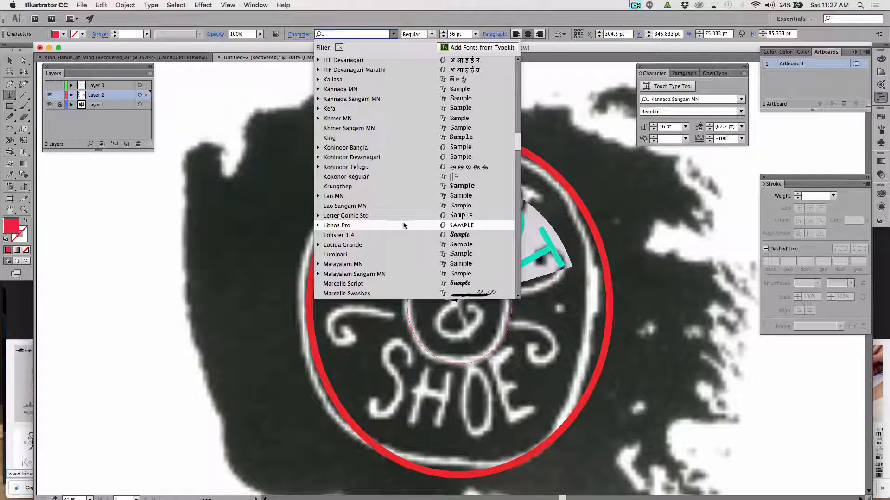
pyautogui.click(404, 254)
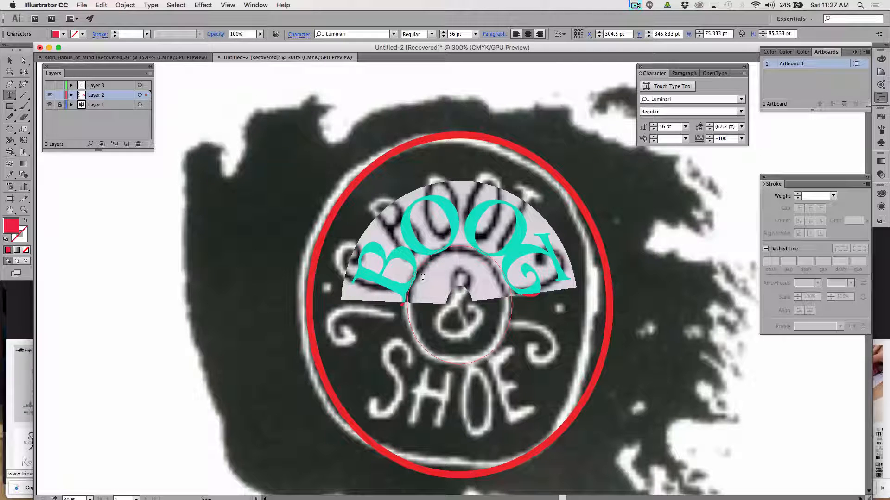
pyautogui.click(394, 34)
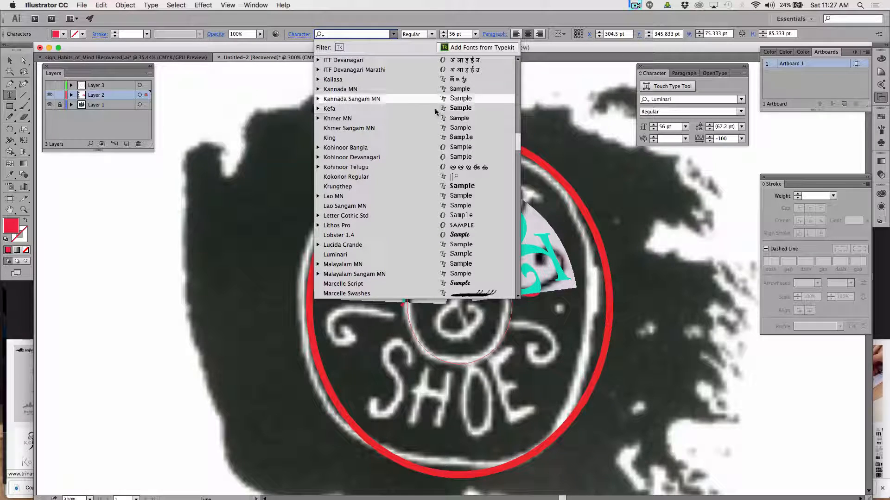
pyautogui.click(467, 258)
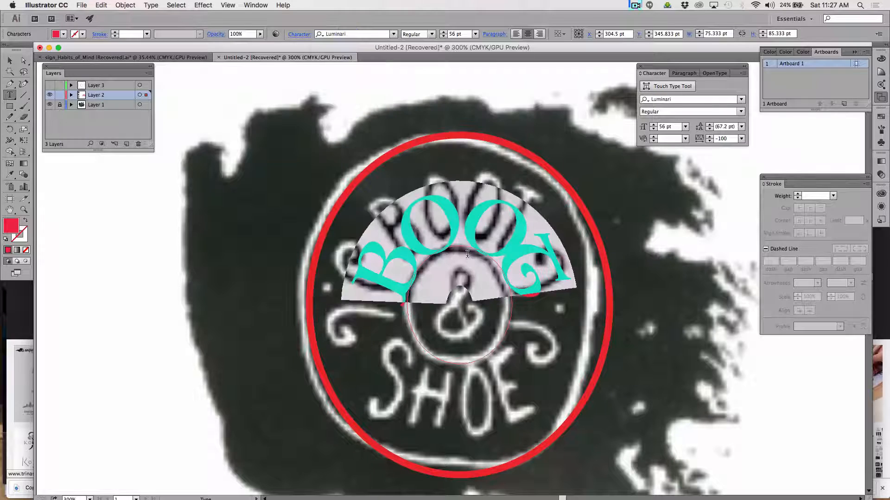
# Change the font of the selected BOOT lettering to Open Sans.
pyautogui.click(394, 34)
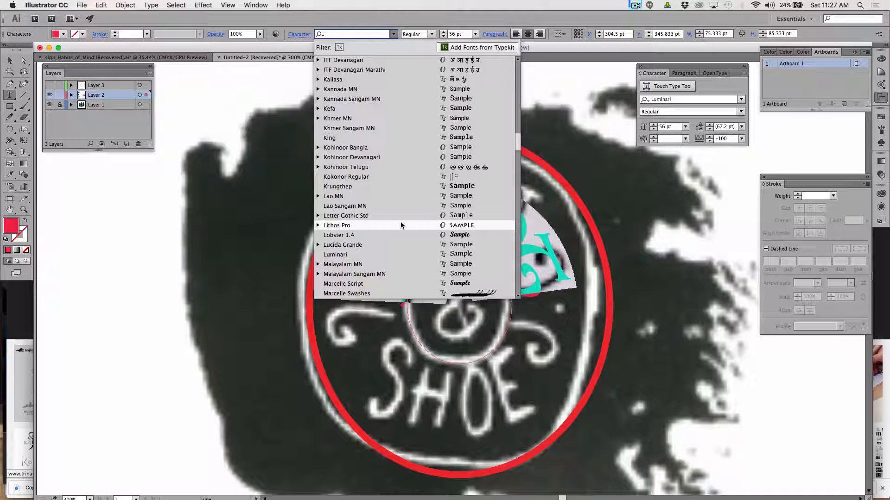
pyautogui.scroll(-6, 405, 277)
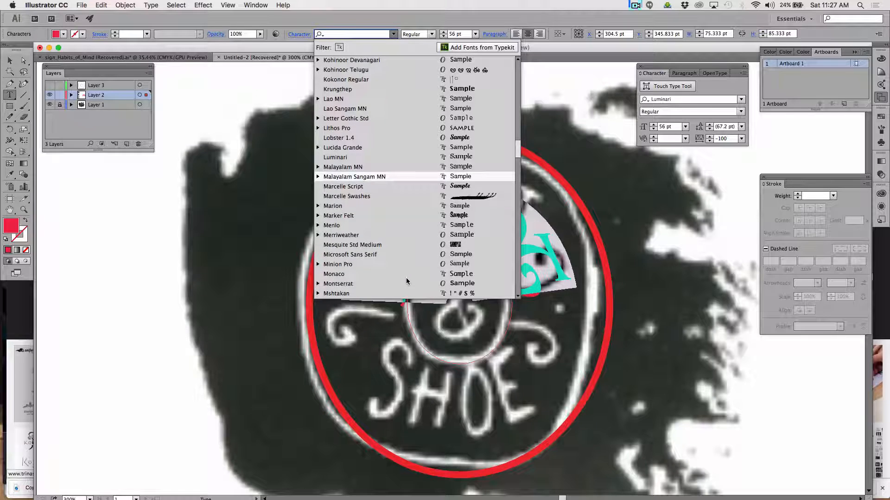
pyautogui.scroll(-1, 408, 279)
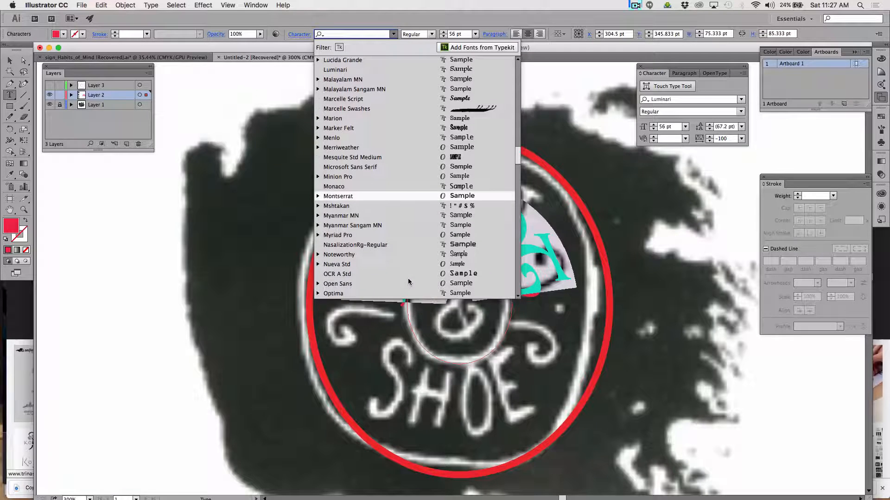
pyautogui.click(433, 281)
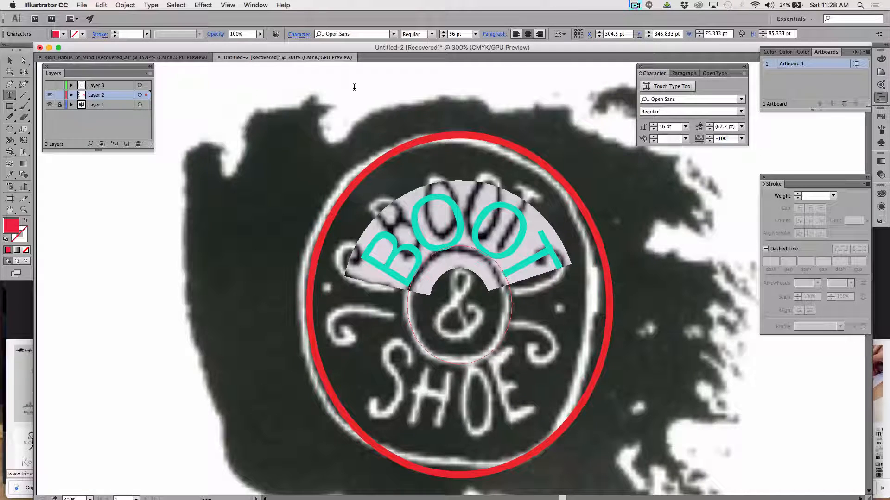
# Duplicate the BOOT lettering with its circular path straight to the left of the logo, at about X 122 pt.
pyautogui.click(10, 61)
pyautogui.click(161, 207)
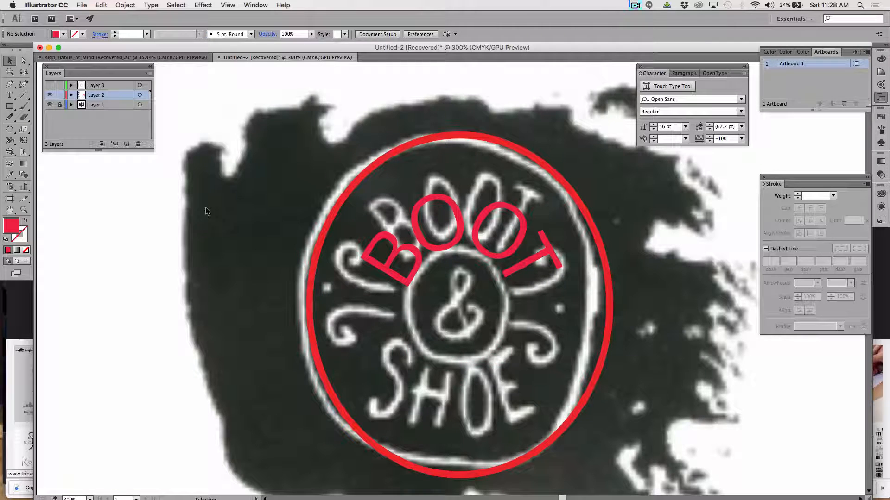
pyautogui.click(435, 247)
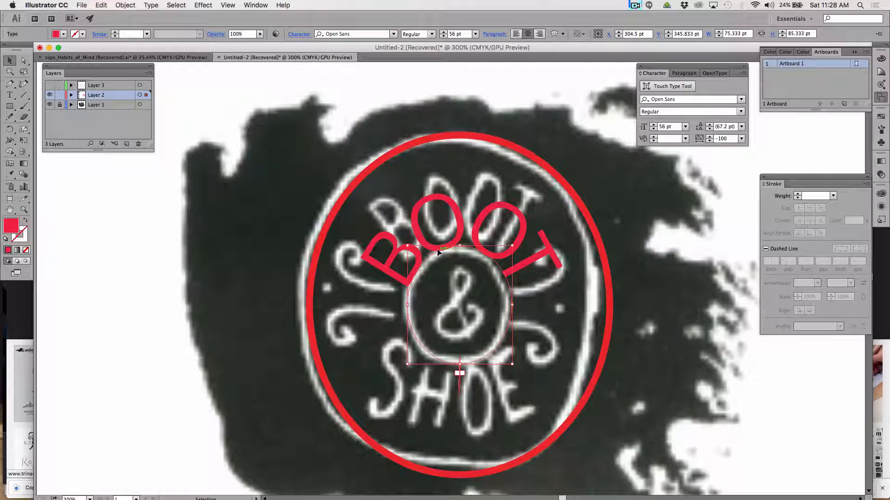
pyautogui.moveTo(437, 248); pyautogui.dragTo(185, 249)
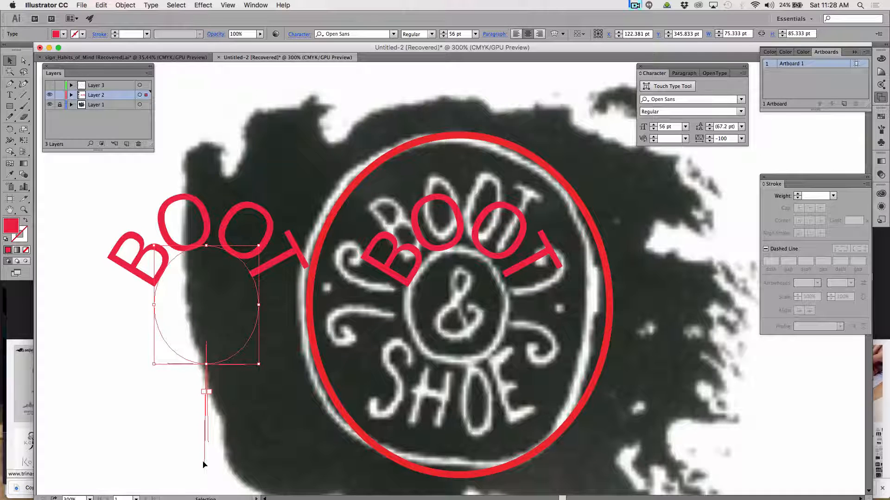
# Slide the copied BOOT lettering around its circle and adjust its path brackets until the word is centred along the circle's underside.
pyautogui.moveTo(204, 462); pyautogui.dragTo(224, 409)
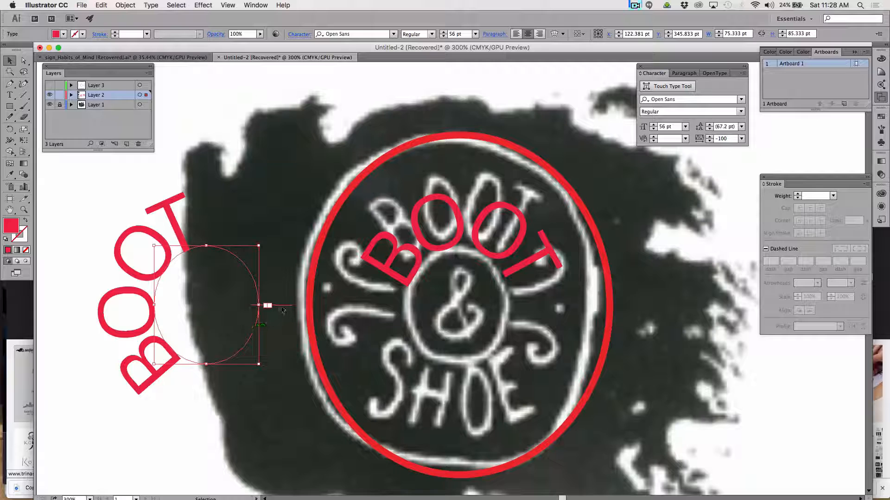
pyautogui.moveTo(287, 307); pyautogui.dragTo(273, 328)
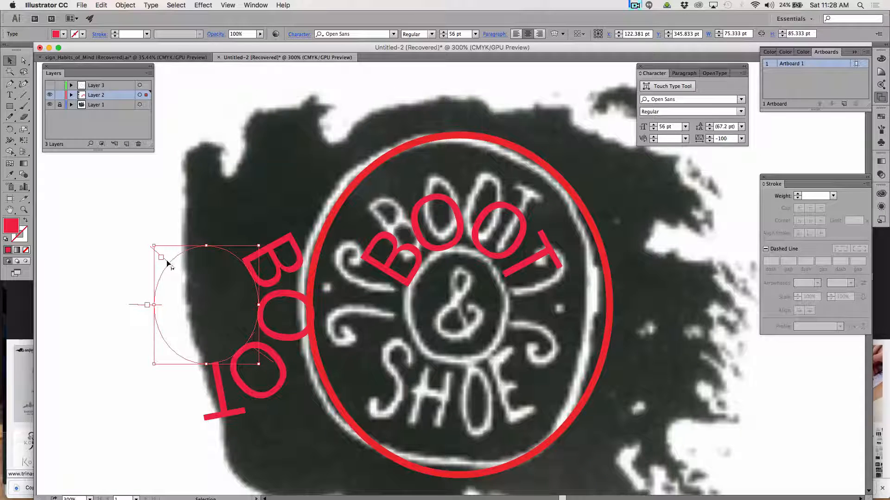
pyautogui.moveTo(178, 257); pyautogui.dragTo(191, 254)
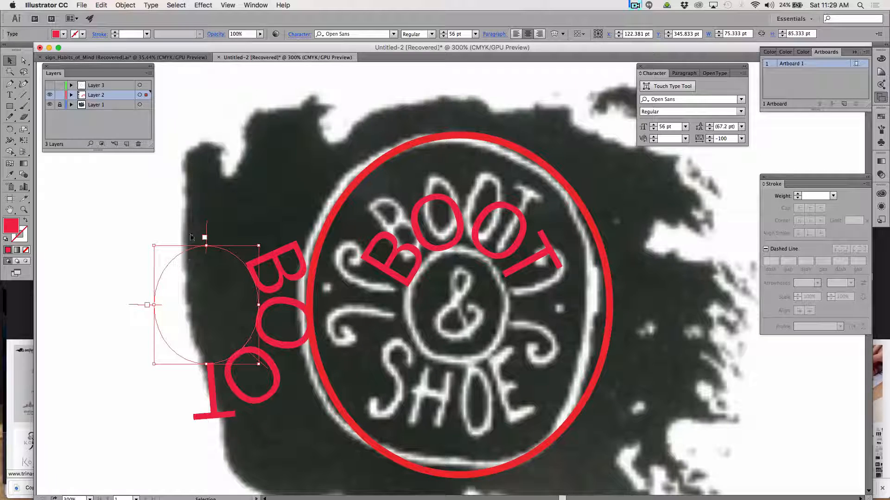
pyautogui.moveTo(207, 223); pyautogui.dragTo(249, 256)
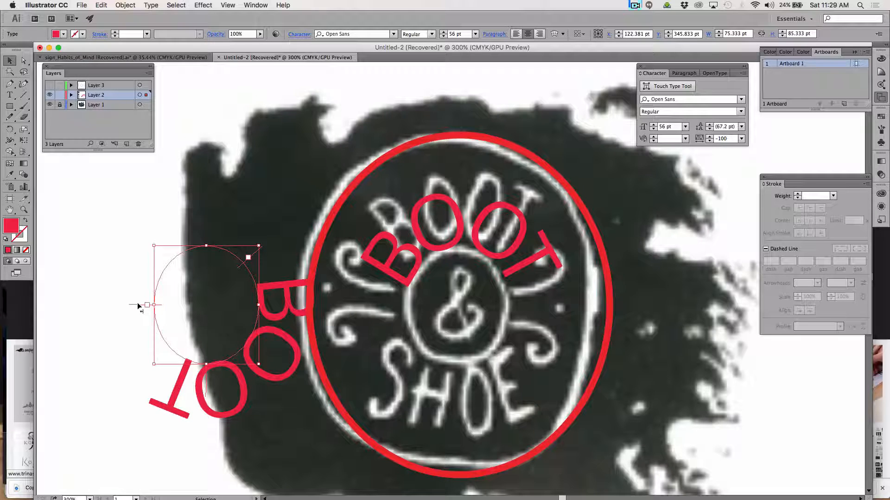
pyautogui.moveTo(138, 304); pyautogui.dragTo(171, 258)
pyautogui.moveTo(250, 254); pyautogui.dragTo(266, 251)
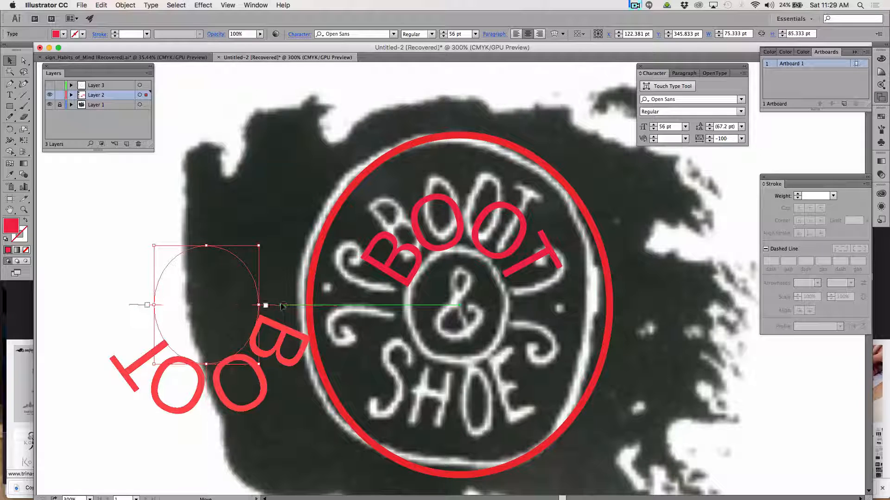
pyautogui.moveTo(281, 308); pyautogui.dragTo(280, 306)
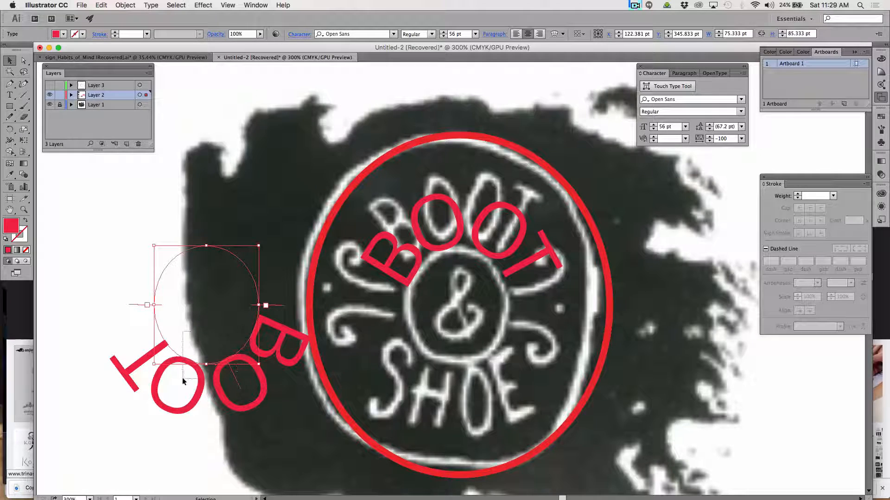
# Replace the copied BOOT lettering on the circular path beside the logo with the word SHOE.
pyautogui.click(9, 94)
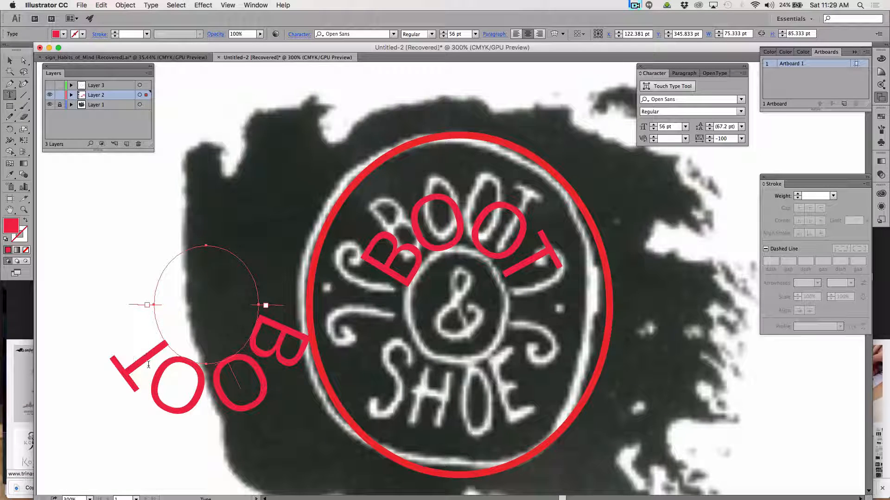
pyautogui.moveTo(141, 367); pyautogui.dragTo(226, 366)
pyautogui.click(279, 352)
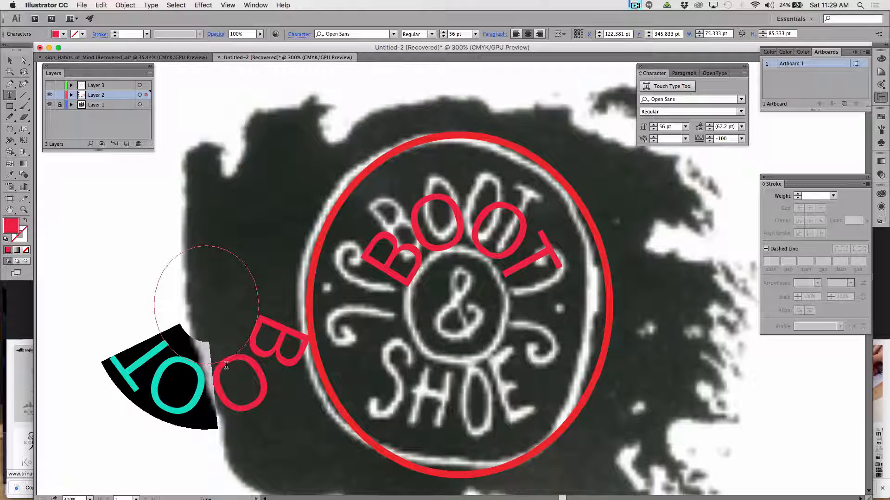
pyautogui.doubleClick(226, 366)
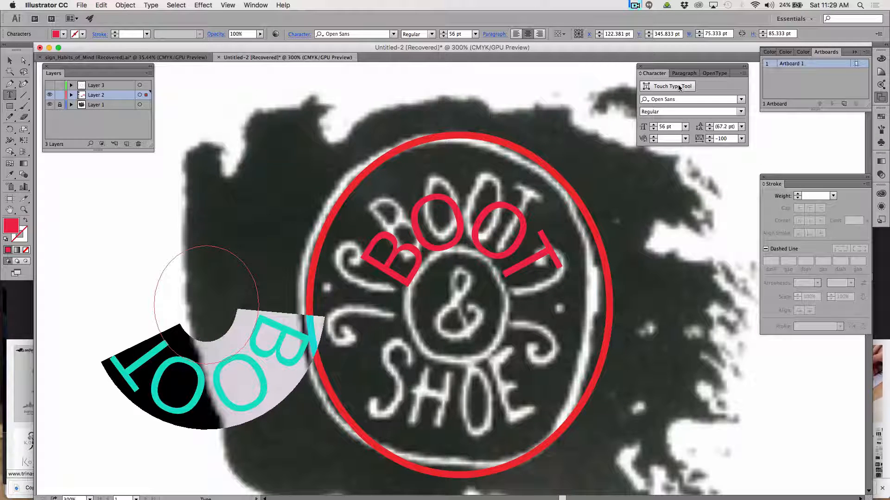
pyautogui.write('S')
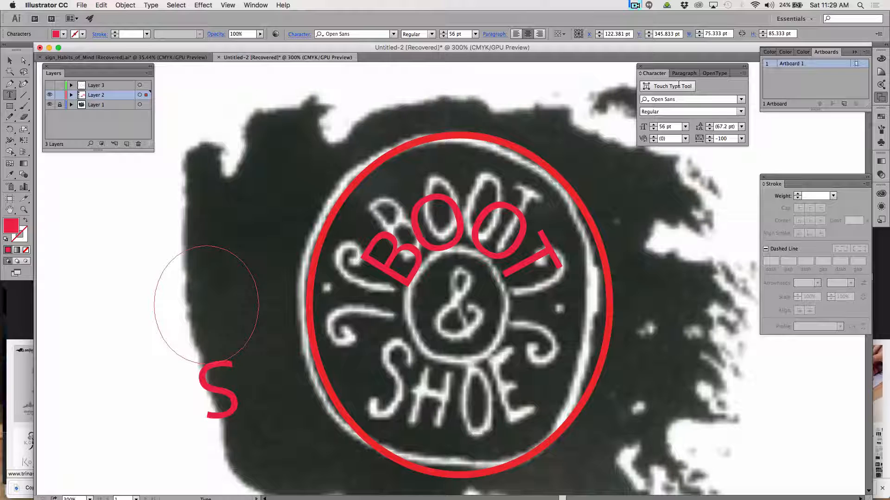
pyautogui.write('HOE')
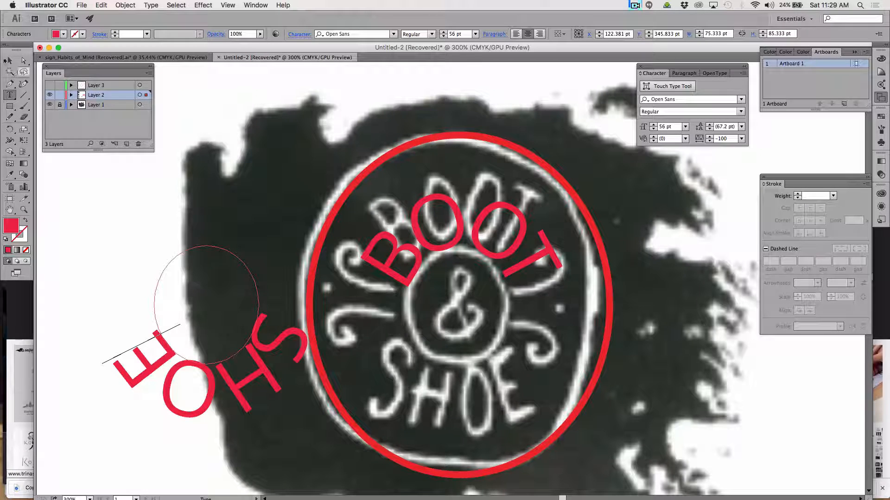
# Try flipping the SHOE lettering to the inside of its circle and moving its path bracket so the word reads upright along the bottom.
pyautogui.click(8, 61)
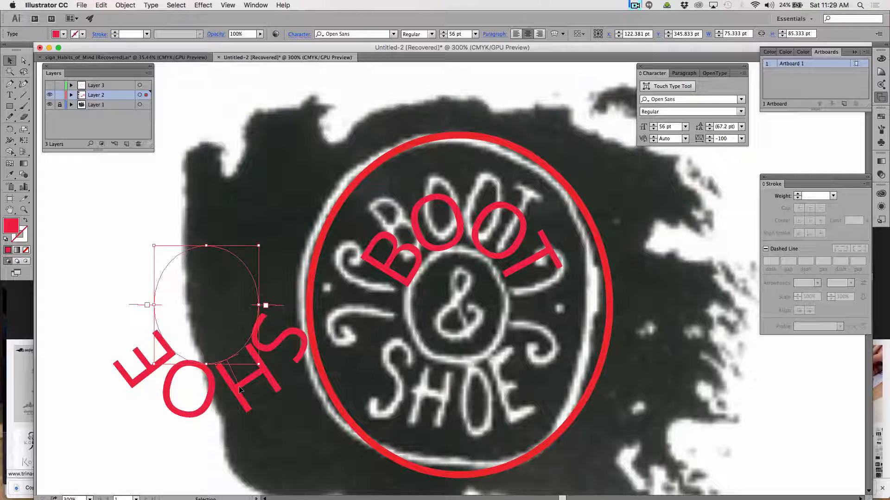
pyautogui.moveTo(240, 388); pyautogui.dragTo(176, 355)
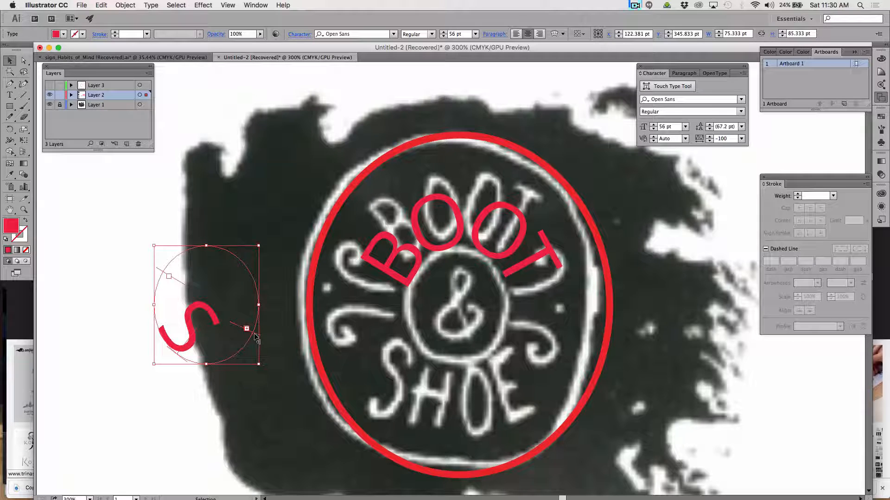
pyautogui.moveTo(255, 333); pyautogui.dragTo(273, 273)
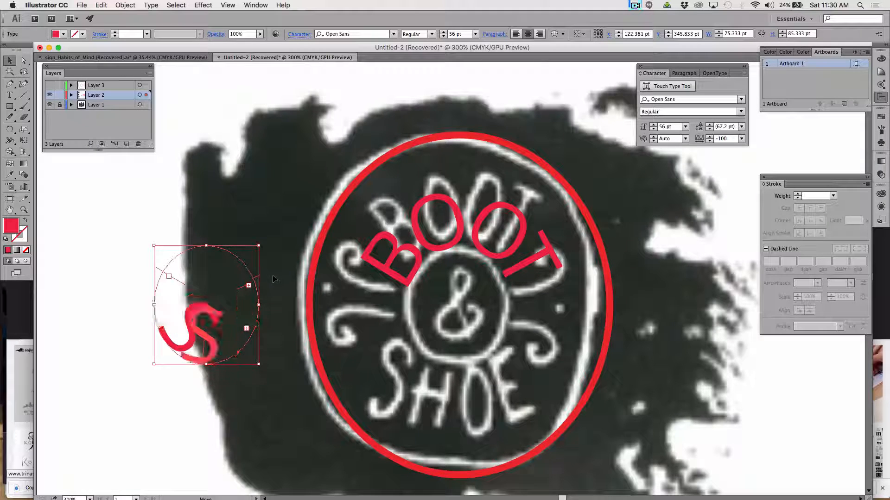
pyautogui.click(9, 94)
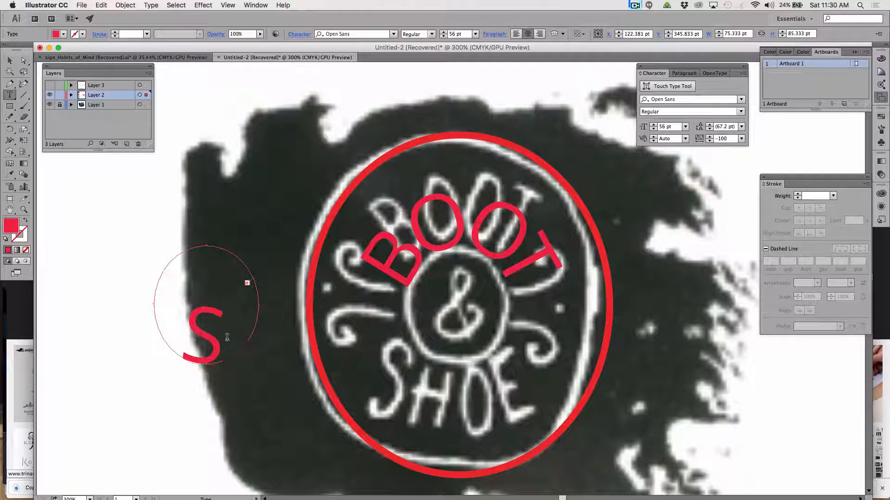
pyautogui.doubleClick(213, 343)
pyautogui.write('SHOE')
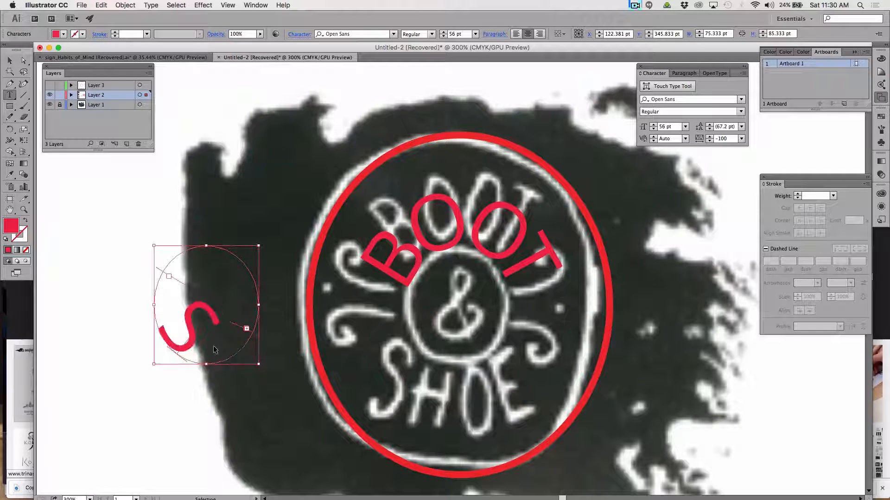
pyautogui.press('Escape')
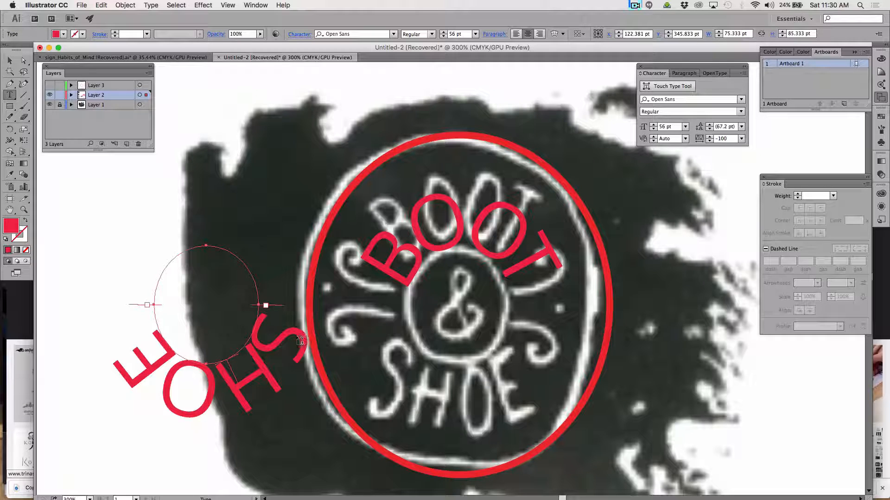
pyautogui.moveTo(279, 333); pyautogui.dragTo(247, 363)
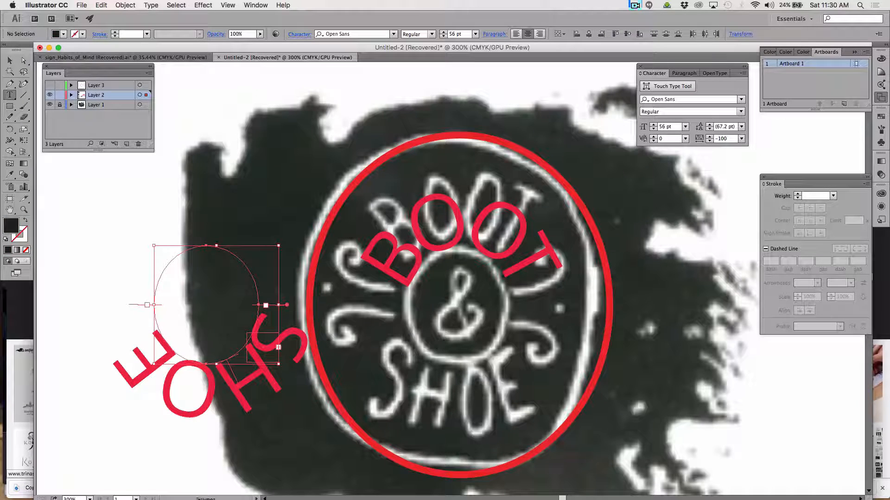
pyautogui.press('super+z')
# Select the whole SHOE lettering, show the full character options and set its baseline shift to 12 pt.
pyautogui.doubleClick(257, 383)
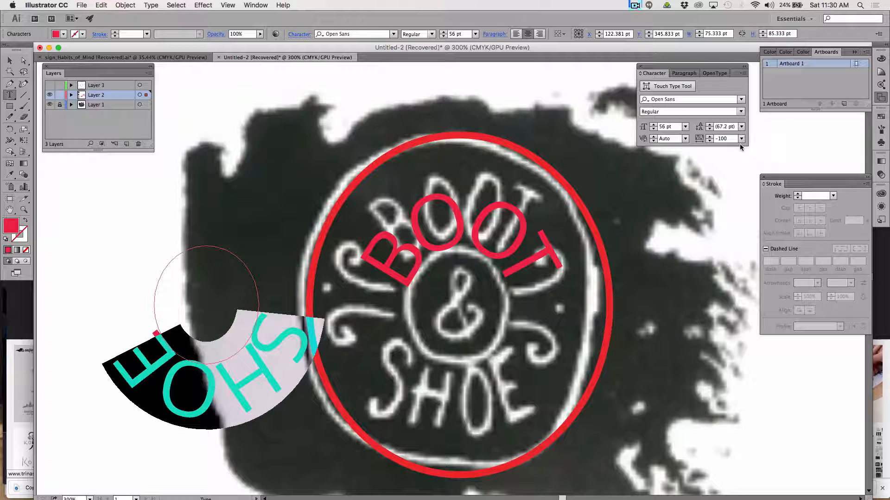
pyautogui.click(739, 71)
pyautogui.click(761, 78)
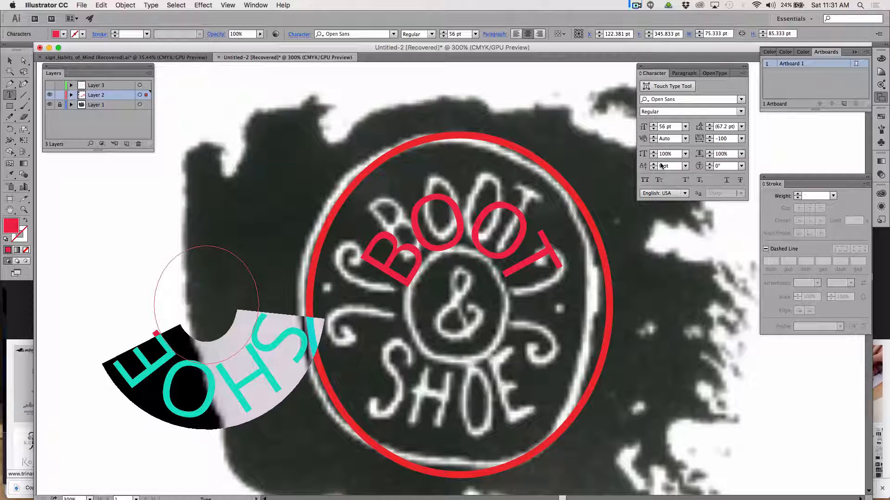
pyautogui.click(684, 167)
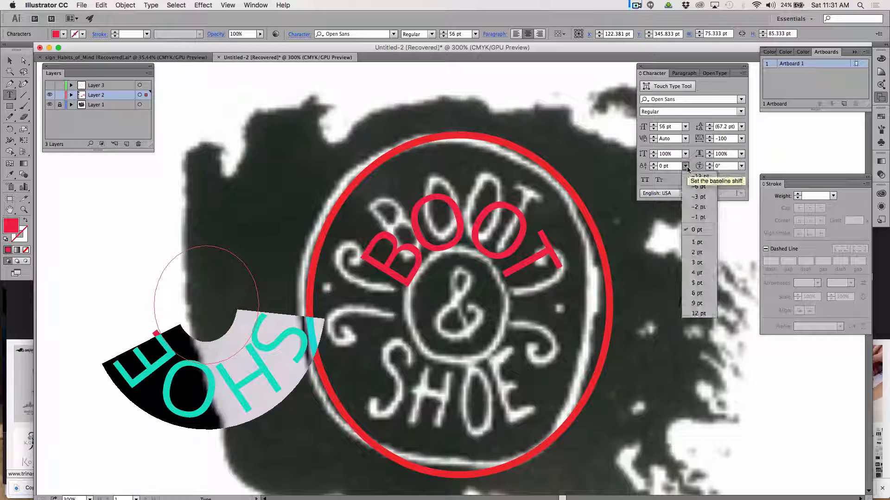
pyautogui.click(700, 282)
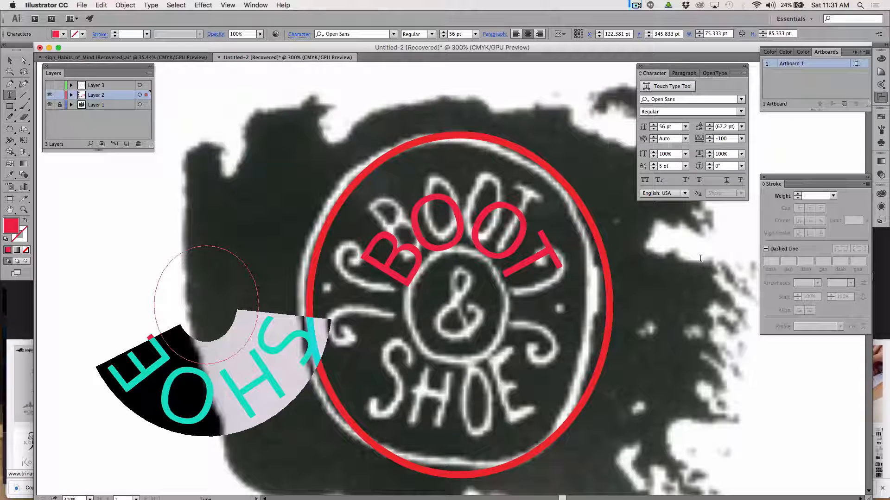
pyautogui.click(685, 166)
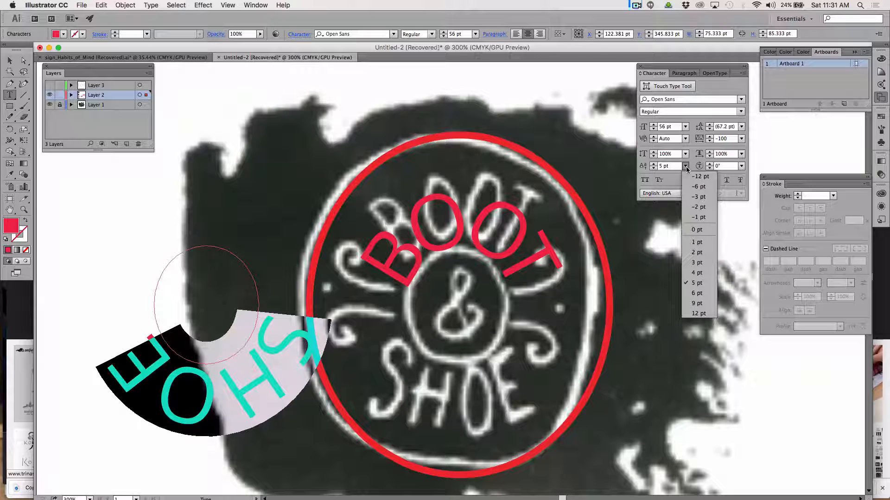
pyautogui.click(696, 313)
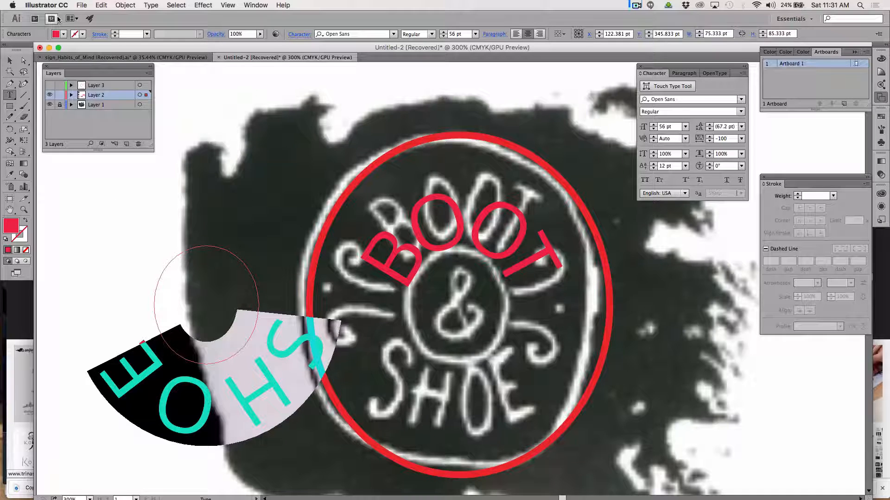
# Try flipping the baseline-shifted 56 pt SHOE lettering across its path to the inside of the circle.
pyautogui.click(10, 61)
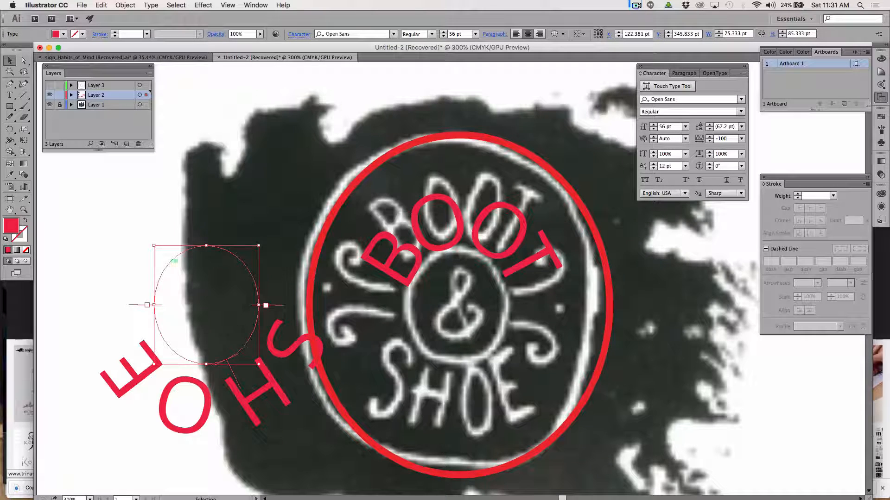
pyautogui.moveTo(241, 393); pyautogui.dragTo(223, 330)
pyautogui.moveTo(235, 378); pyautogui.dragTo(207, 352)
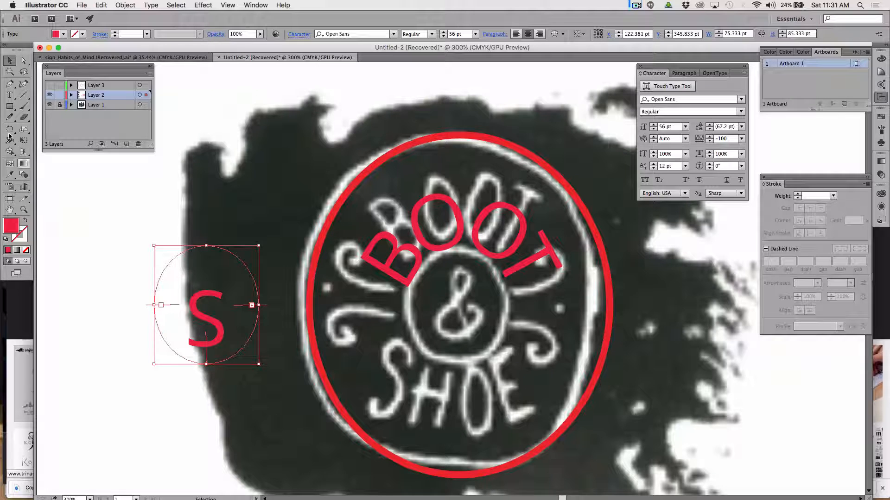
pyautogui.click(10, 97)
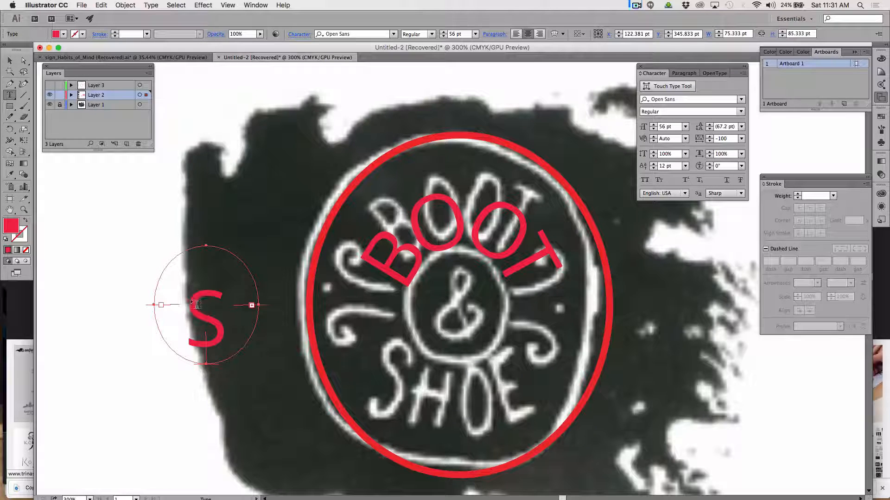
pyautogui.press('super+z')
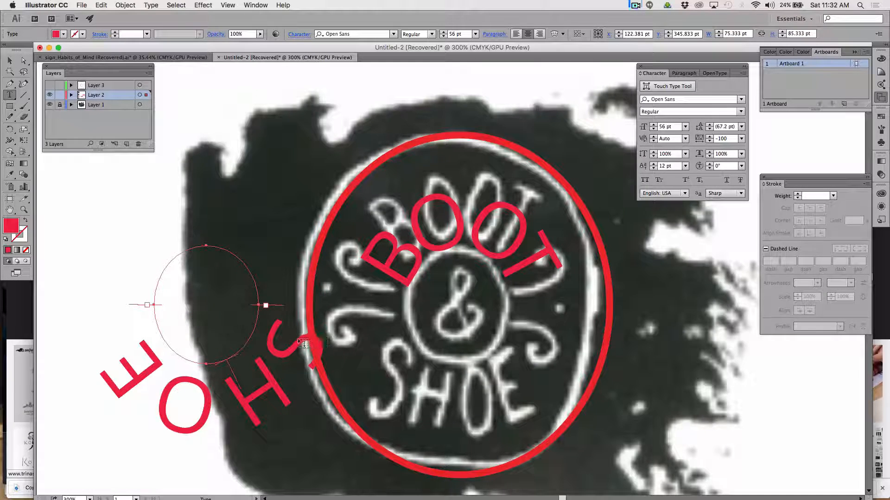
pyautogui.moveTo(298, 340); pyautogui.dragTo(166, 394)
pyautogui.press('super+z')
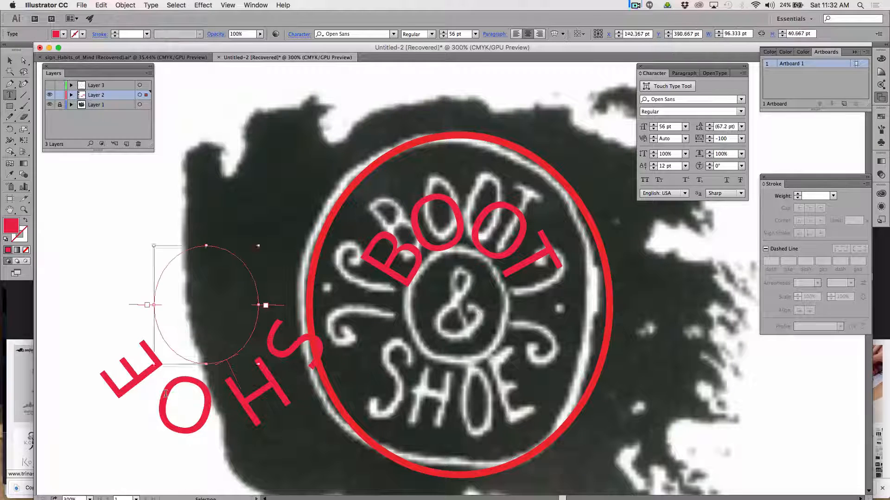
# Select the whole SHOE lettering and reduce its font size to 10 pt.
pyautogui.click(103, 375)
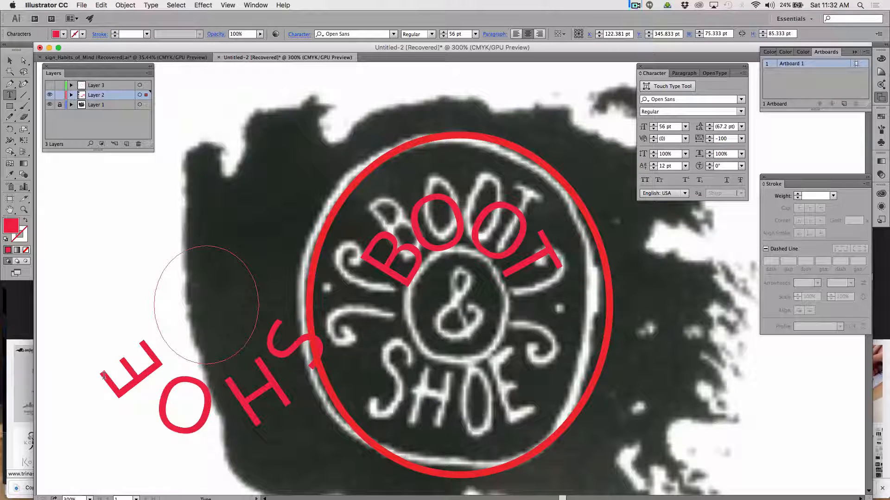
pyautogui.doubleClick(199, 387)
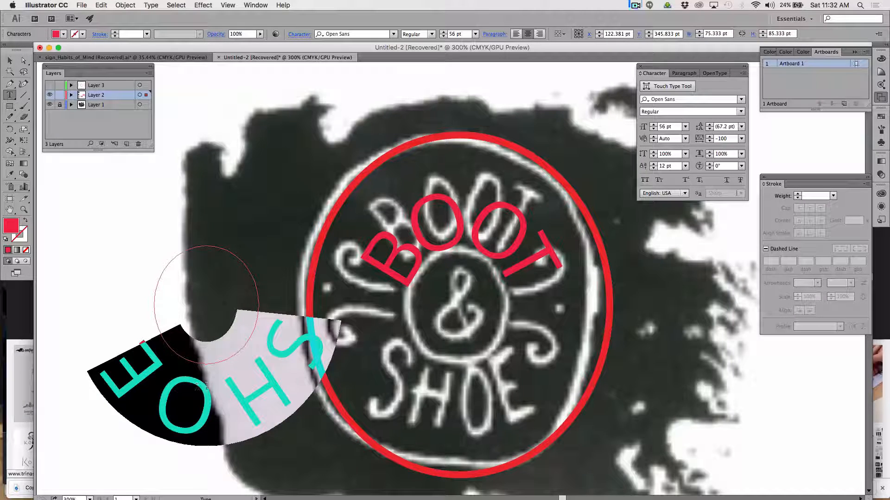
pyautogui.click(475, 34)
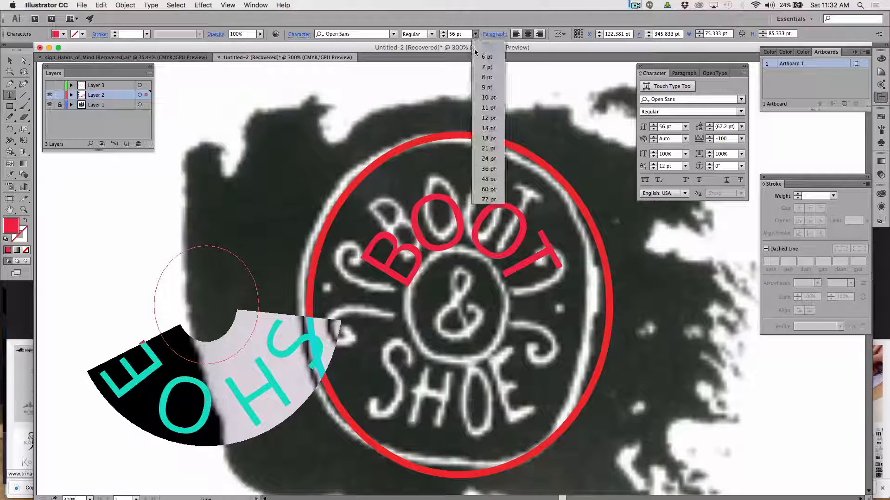
pyautogui.click(488, 98)
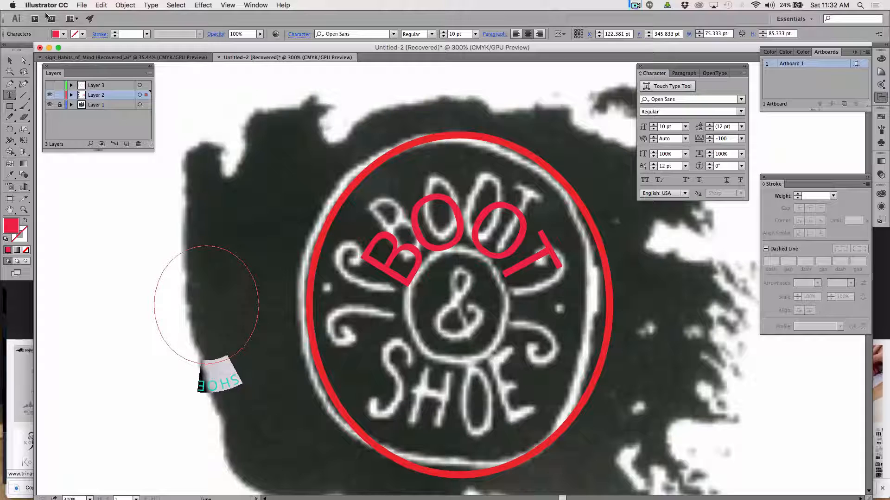
# Try pulling the centre bracket of the 10 pt SHOE lettering inside its circle, undoing each attempt.
pyautogui.click(9, 61)
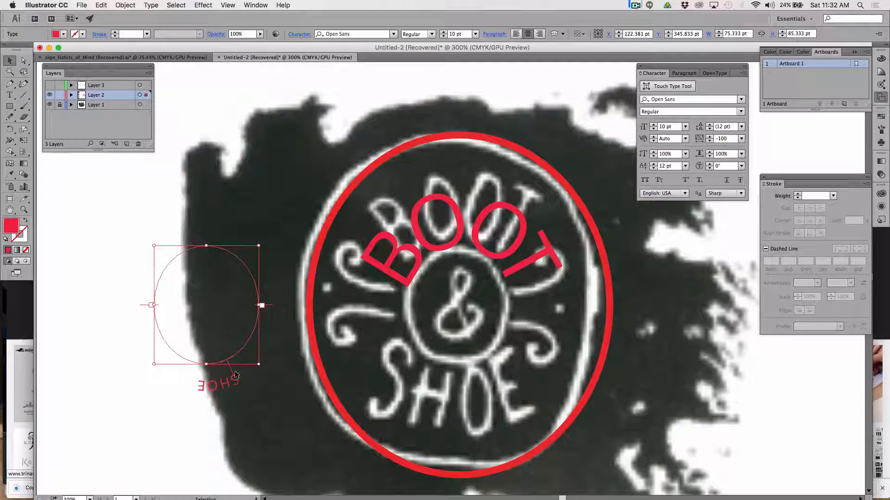
pyautogui.moveTo(235, 374); pyautogui.dragTo(207, 360)
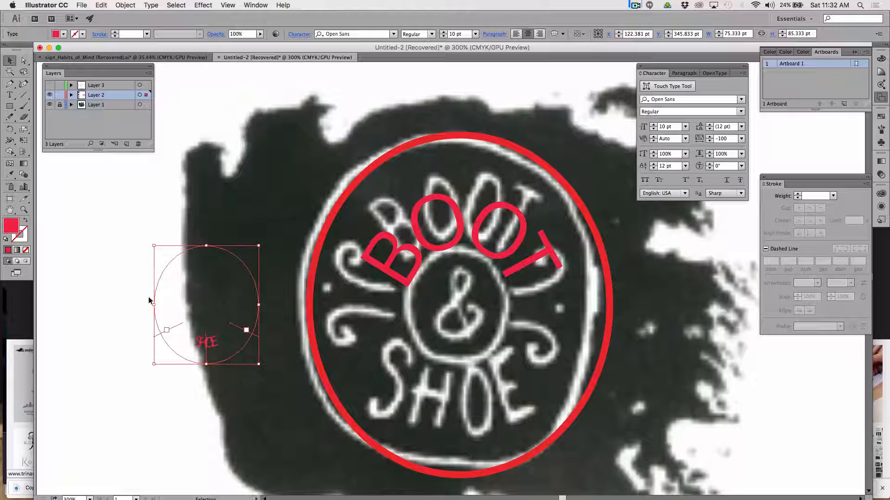
pyautogui.press('super+z')
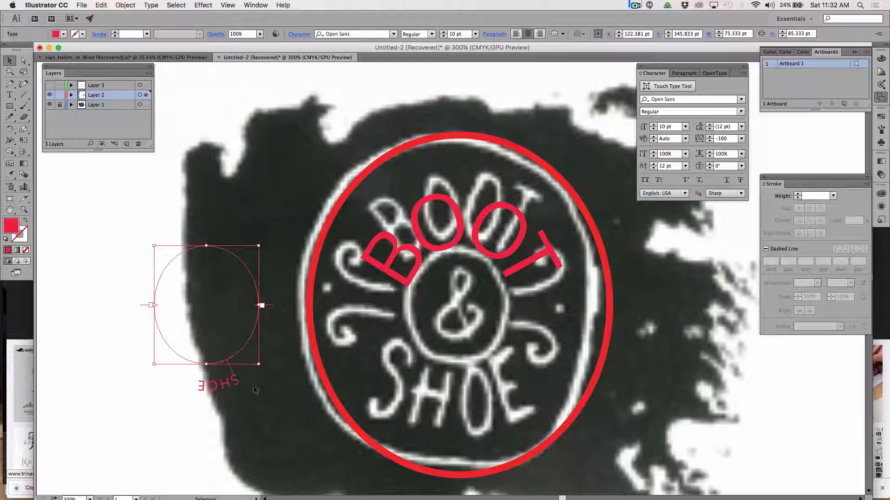
pyautogui.moveTo(236, 379); pyautogui.dragTo(205, 332)
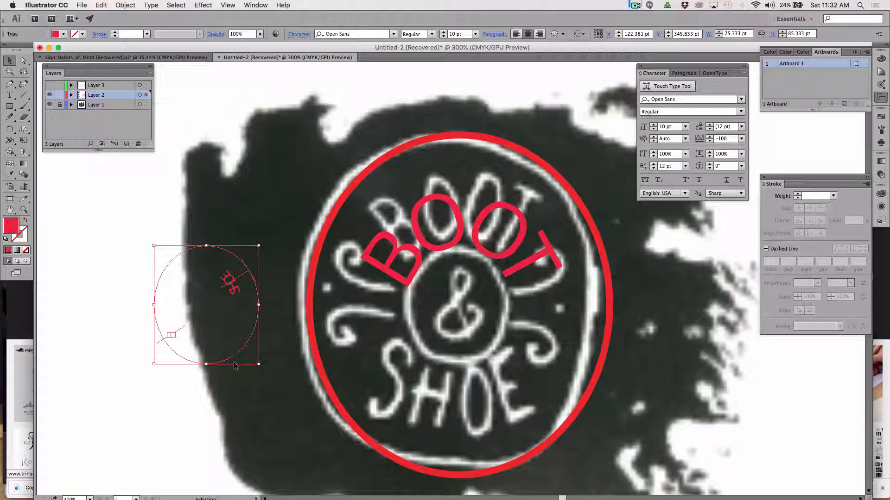
pyautogui.press('super+z')
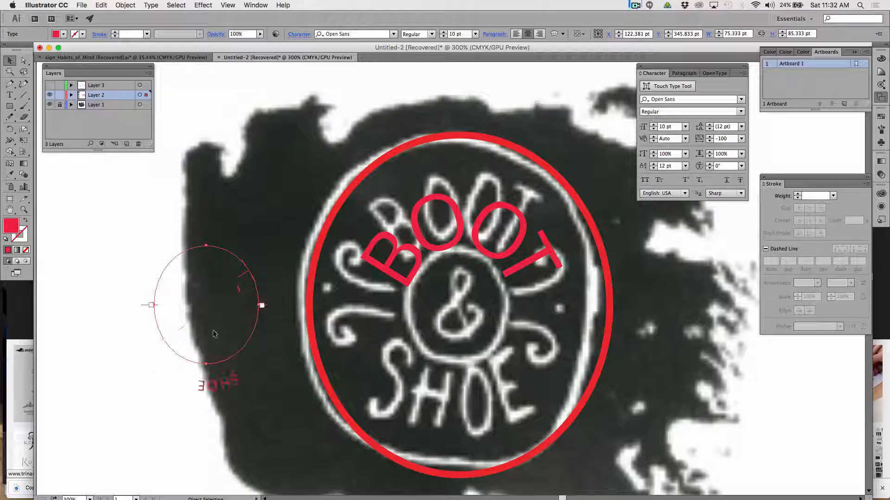
# Flip the 10 pt SHOE lettering to the inside of its circle, centred upright above the lowest point of the path.
pyautogui.scroll(-2, 232, 325)
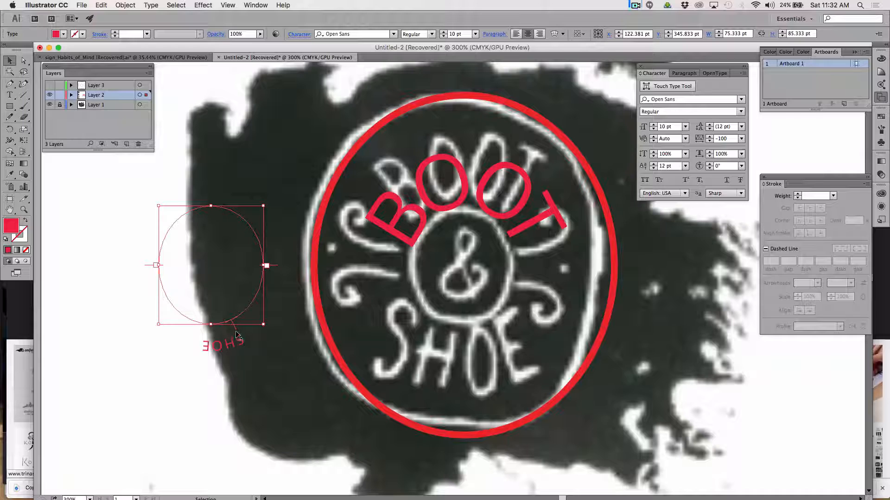
pyautogui.moveTo(236, 330); pyautogui.dragTo(210, 318)
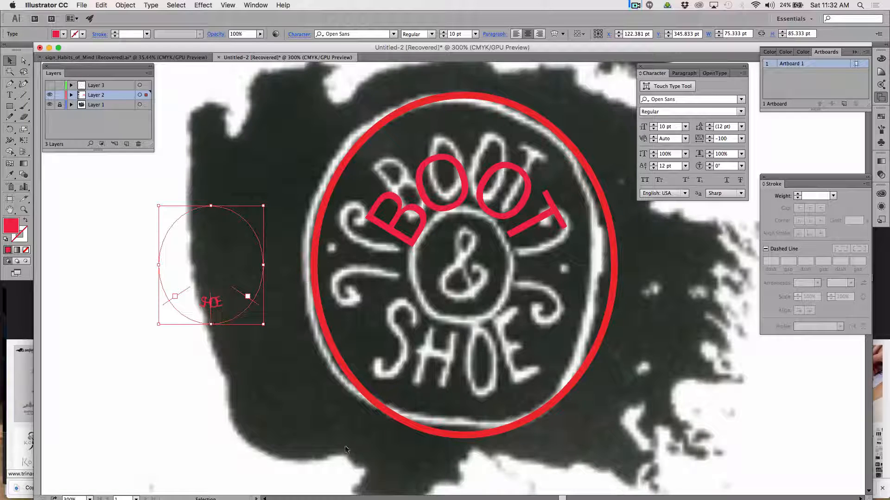
pyautogui.click(10, 95)
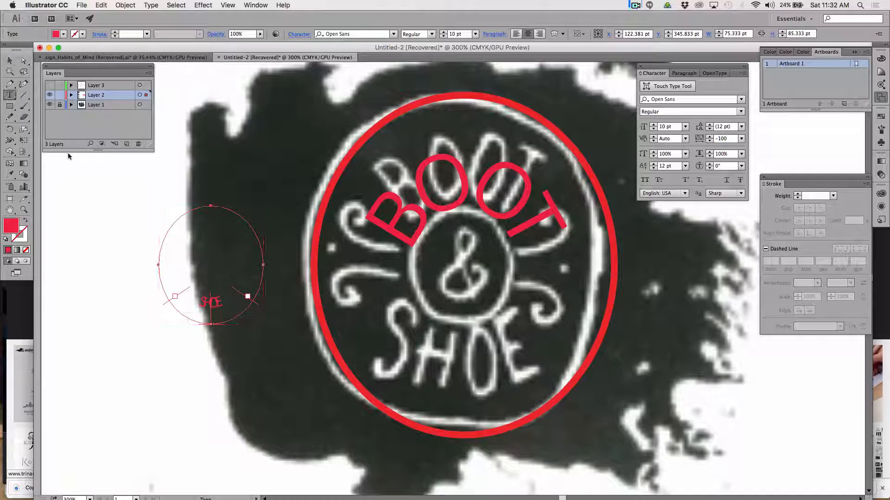
# Set the baseline shift of the whole 10 pt SHOE lettering to -26 pt, moving it outside the lowest part of its circle.
pyautogui.doubleClick(209, 305)
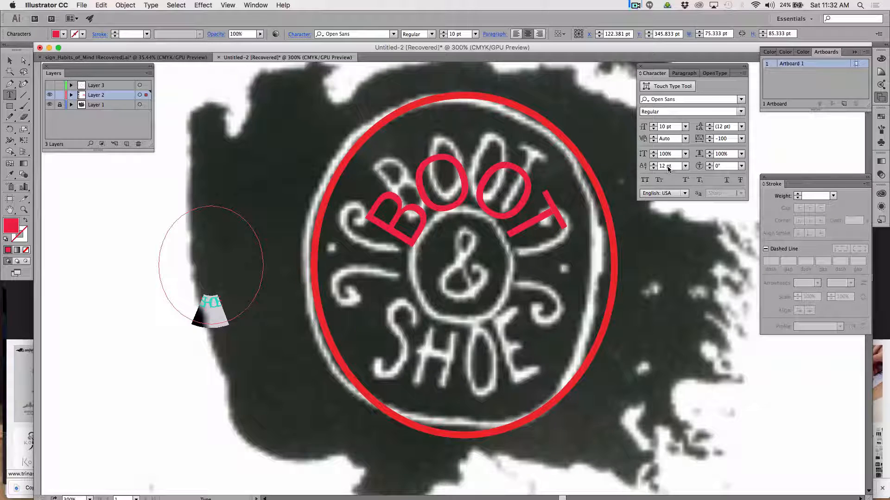
pyautogui.click(685, 166)
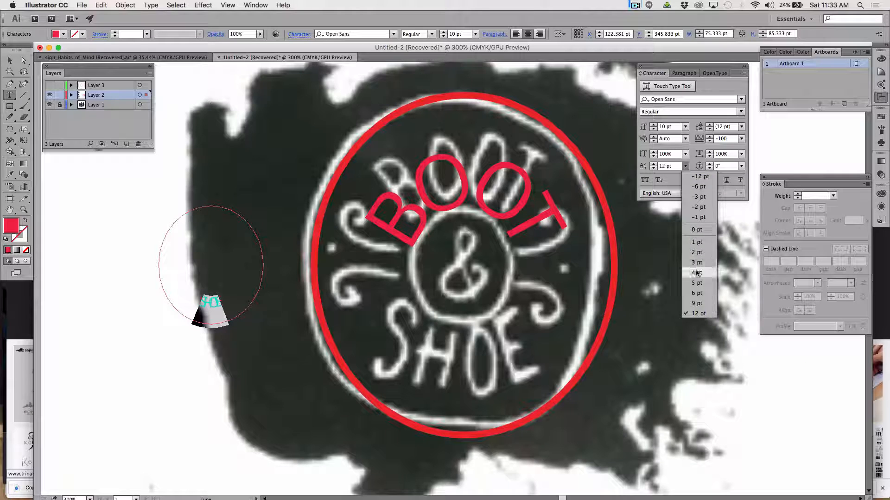
pyautogui.click(700, 178)
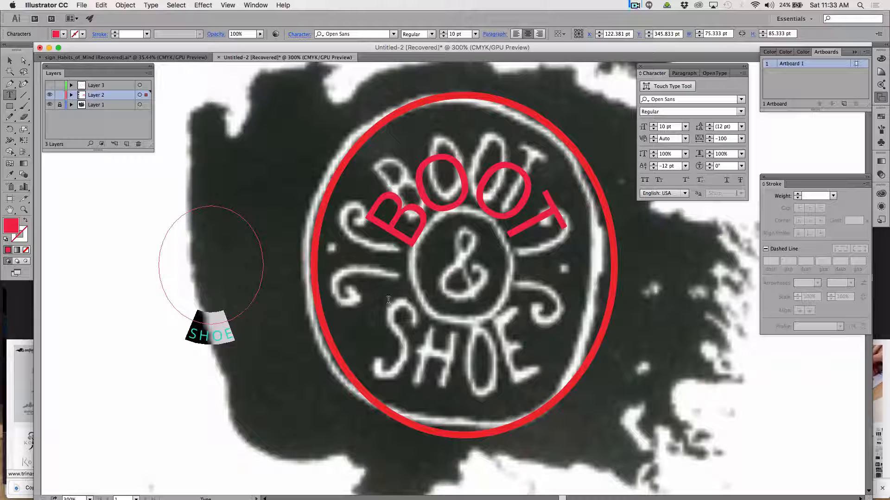
pyautogui.click(685, 166)
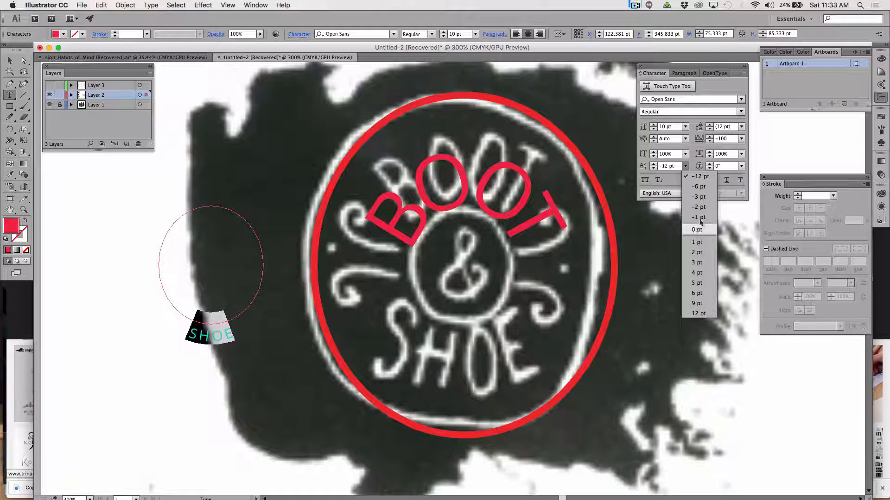
pyautogui.click(665, 167)
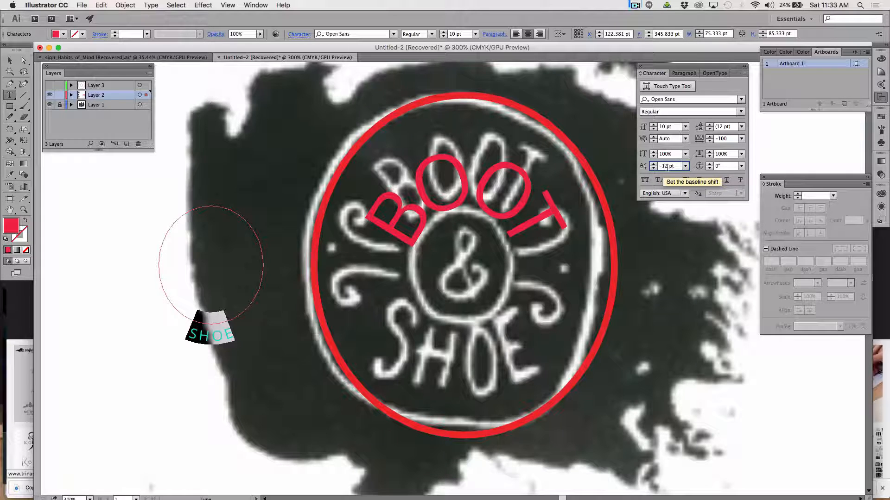
pyautogui.press('Down')
pyautogui.press('Down')
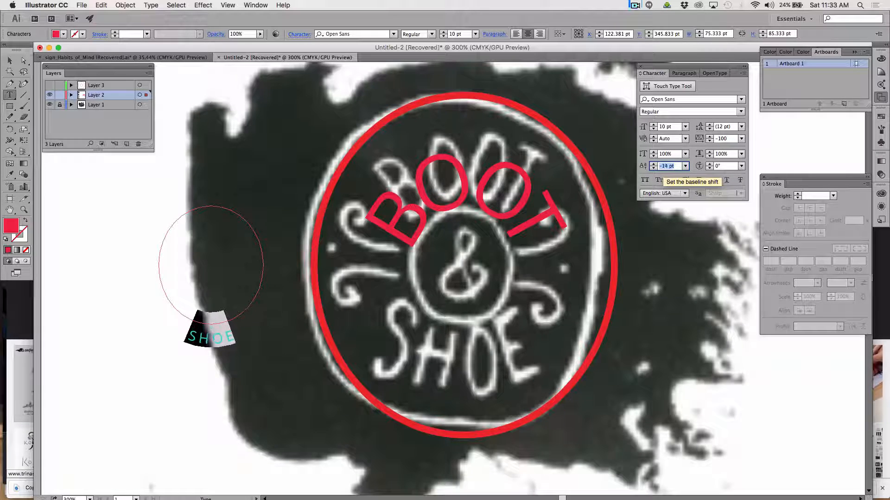
pyautogui.press('Down')
pyautogui.press('Down')
pyautogui.press('Down')
pyautogui.press('Down')
pyautogui.press('Down')
pyautogui.press('Down')
pyautogui.press('Down')
pyautogui.press('Down')
pyautogui.press('Down')
pyautogui.press('Down')
pyautogui.press('Down')
pyautogui.press('Down')
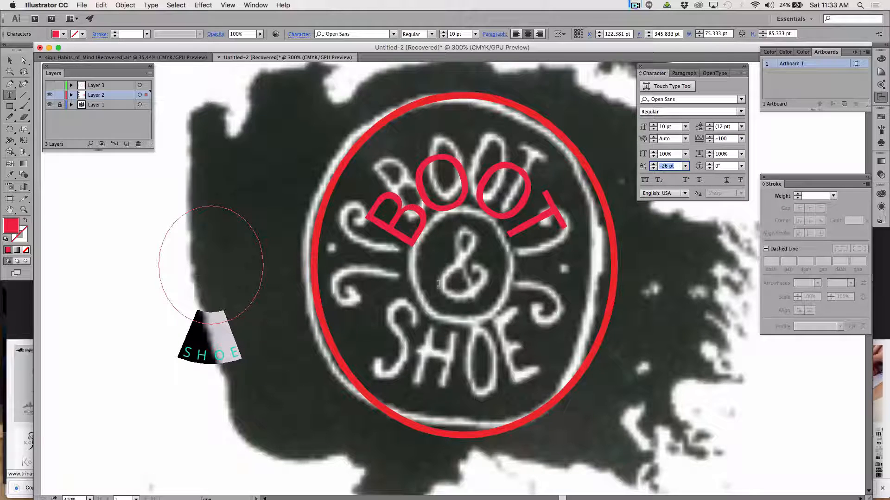
# Check the font size of the BOOT lettering and set the SHOE lettering to 56 pt.
pyautogui.click(384, 222)
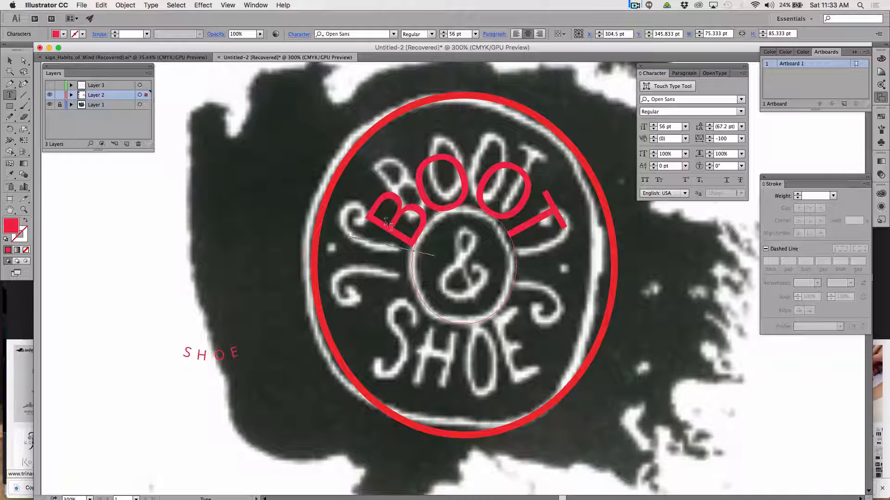
pyautogui.moveTo(396, 225); pyautogui.dragTo(418, 197)
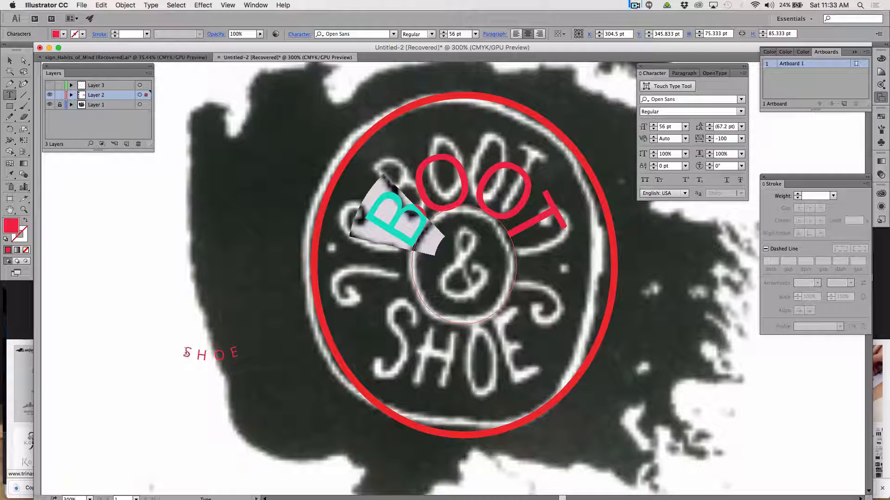
pyautogui.moveTo(186, 353); pyautogui.dragTo(240, 353)
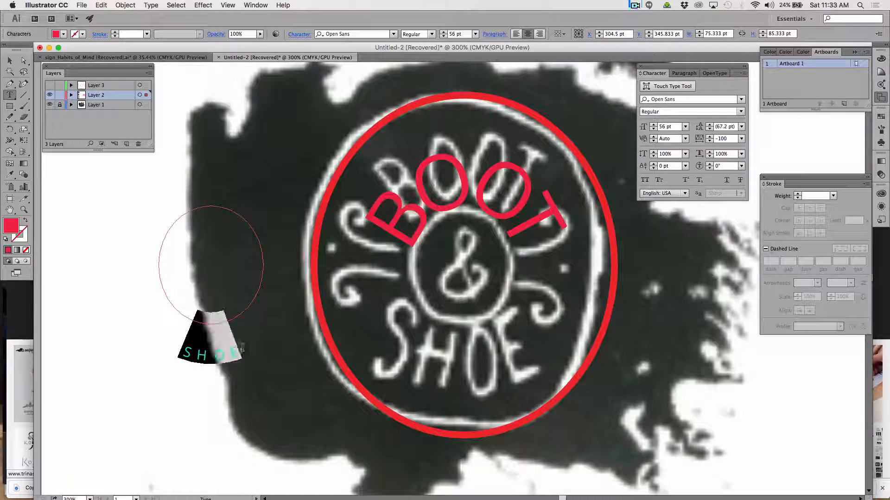
pyautogui.click(453, 35)
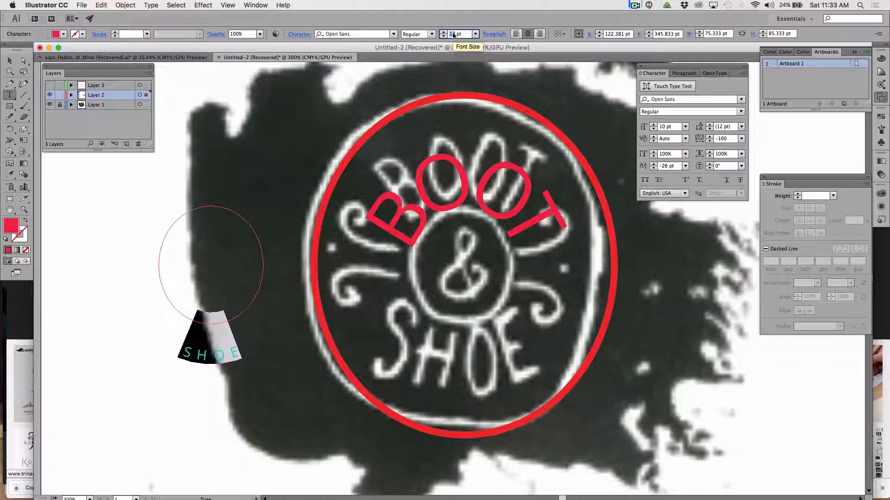
pyautogui.write('56')
pyautogui.press('Return')
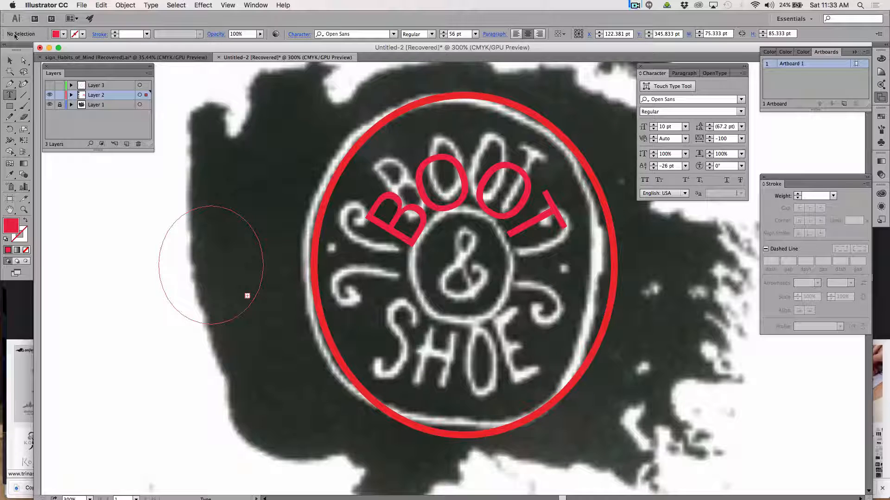
# Try extending the start and end brackets of the 56 pt SHOE lettering around its circle towards the highest point.
pyautogui.click(10, 61)
pyautogui.click(248, 297)
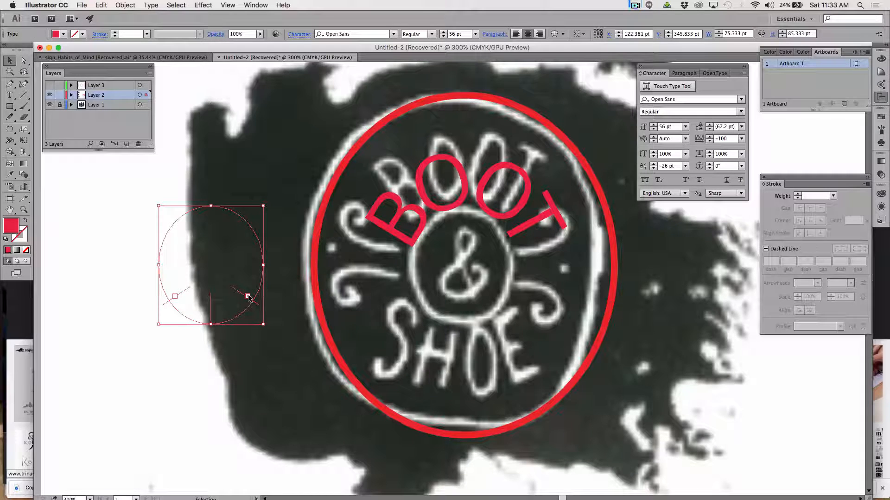
pyautogui.moveTo(256, 304); pyautogui.dragTo(268, 257)
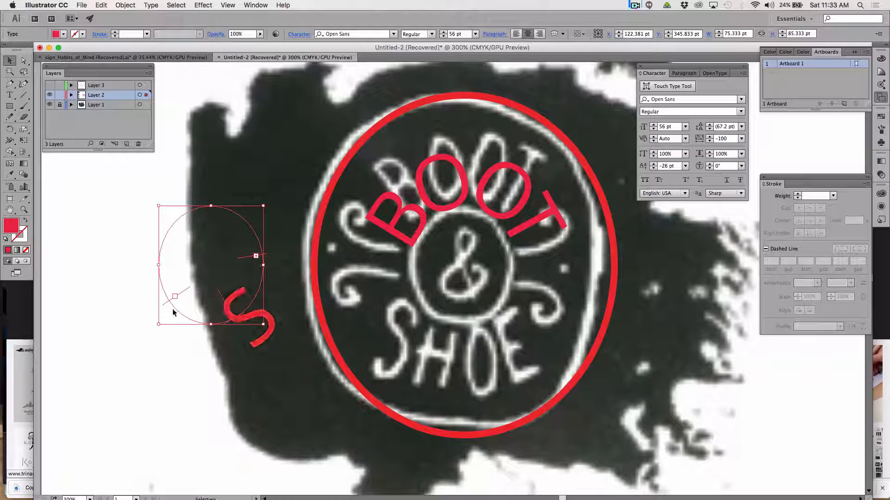
pyautogui.moveTo(159, 305); pyautogui.dragTo(181, 212)
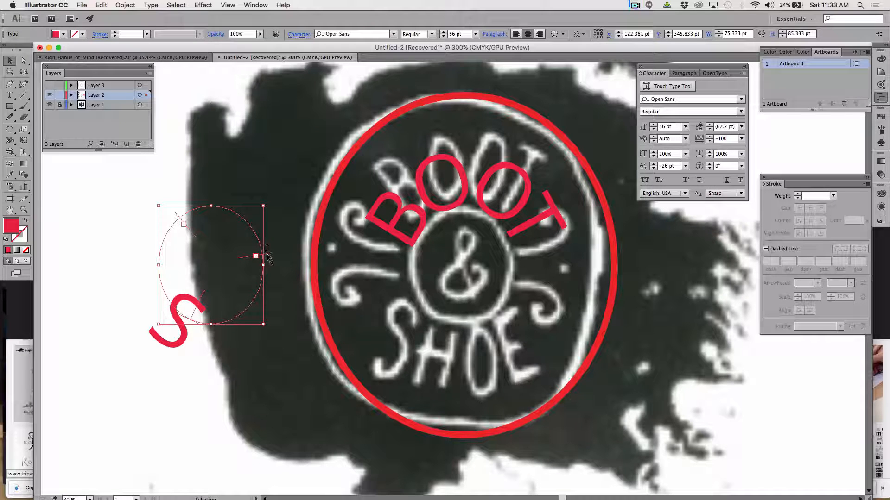
pyautogui.moveTo(268, 254); pyautogui.dragTo(211, 207)
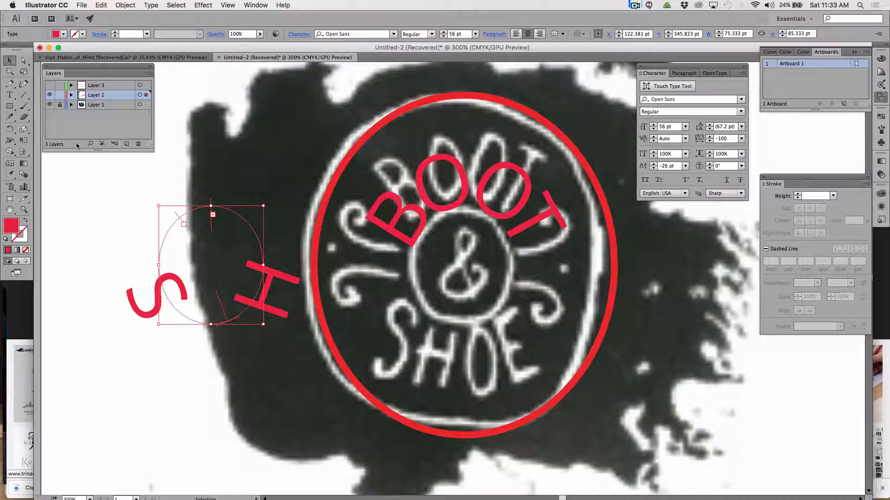
# Delete the SHOE lettering together with its circular path.
pyautogui.click(157, 211)
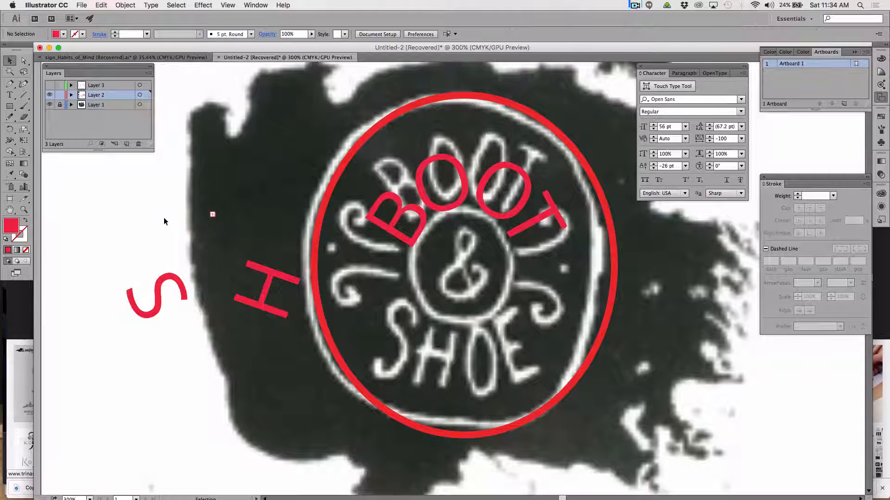
pyautogui.click(163, 291)
pyautogui.press('Delete')
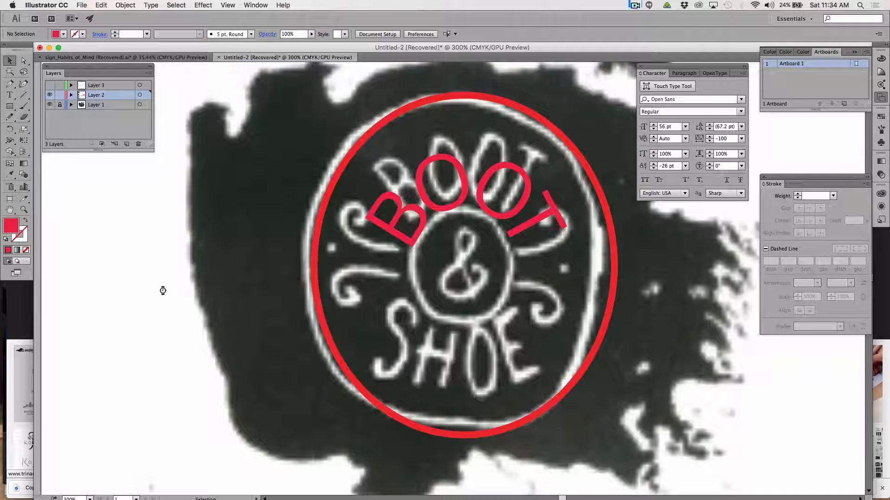
# Duplicate the large red outer circle and place the copy beside the logo, level with the original.
pyautogui.click(394, 114)
pyautogui.press('super+minus')
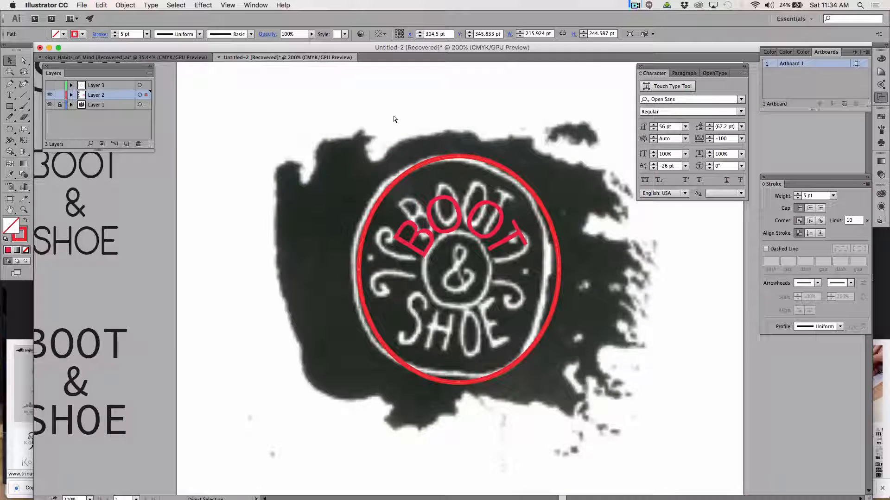
pyautogui.press('super+minus')
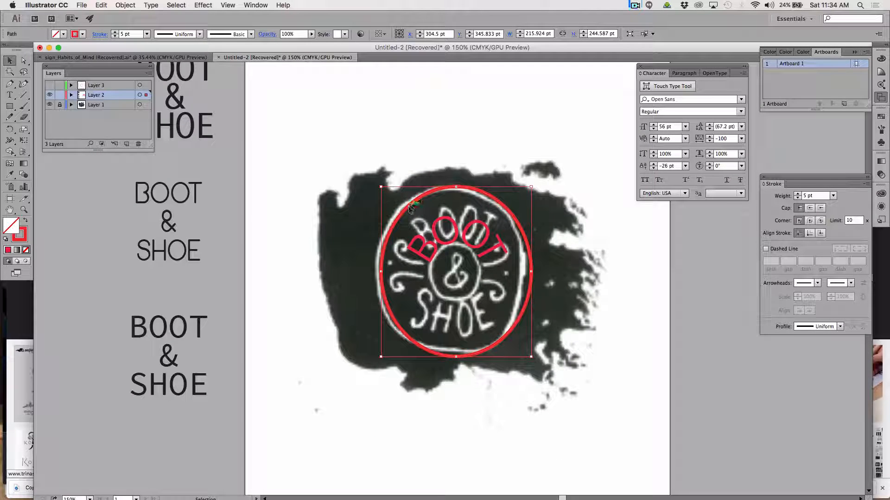
pyautogui.moveTo(410, 208); pyautogui.dragTo(569, 210)
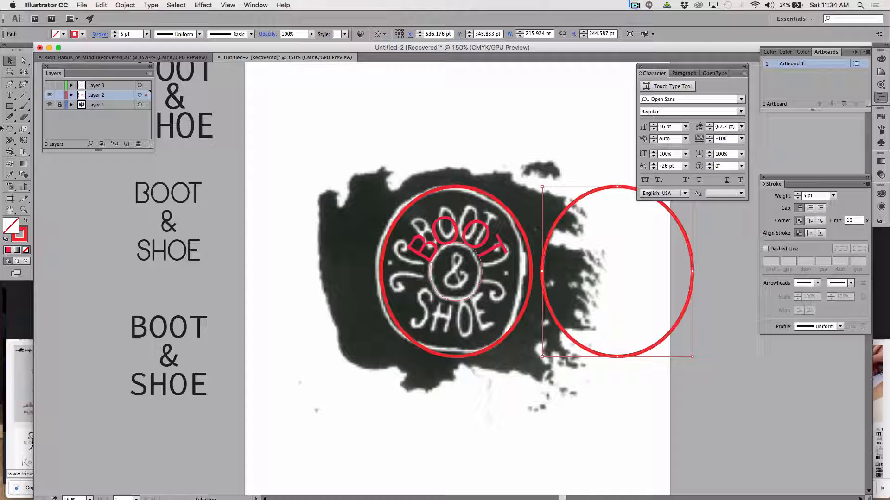
# Copy the BOOT lettering from the ampersand circle and paste it as type on a path along the duplicated outer circle.
pyautogui.click(10, 94)
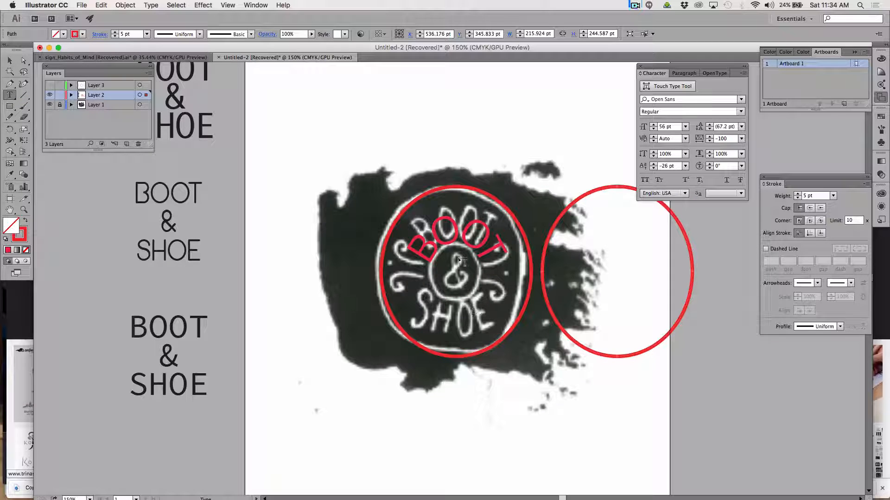
pyautogui.moveTo(416, 247); pyautogui.dragTo(506, 247)
pyautogui.press('super+c')
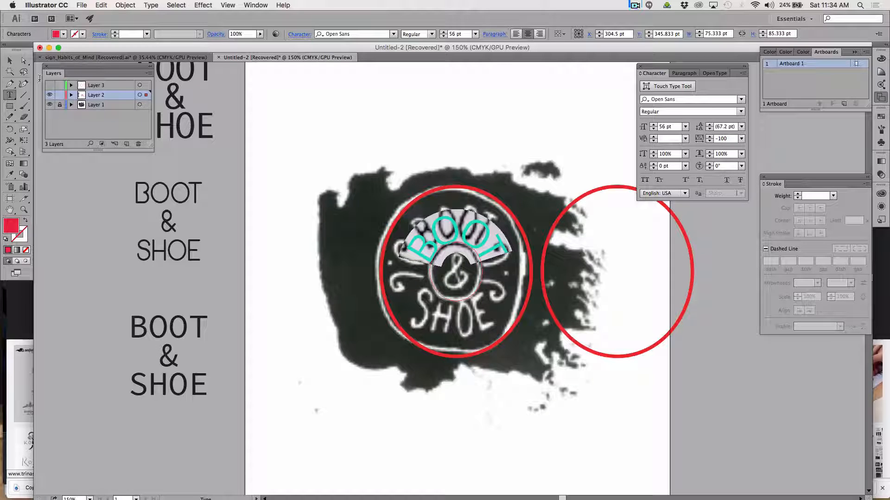
pyautogui.press('Escape')
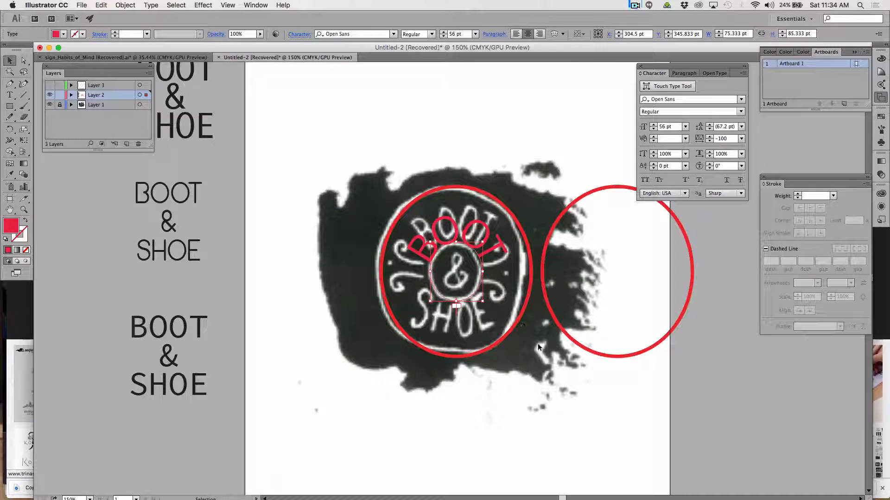
pyautogui.click(610, 355)
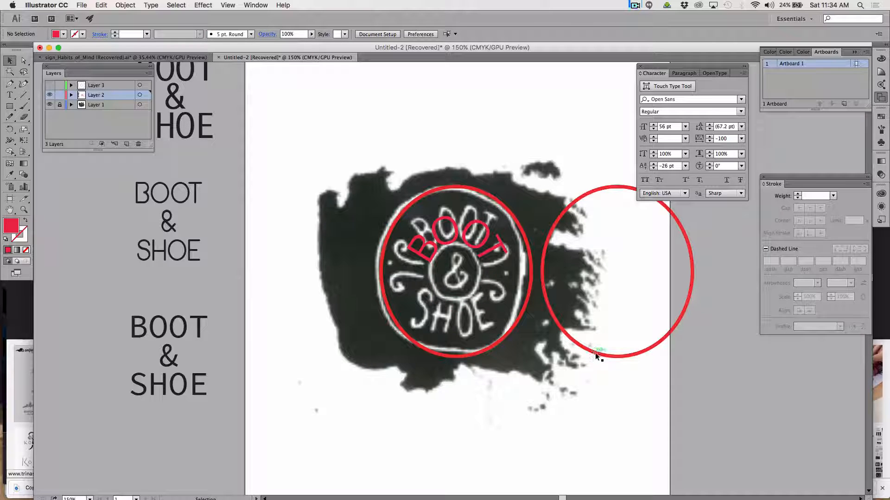
pyautogui.click(597, 356)
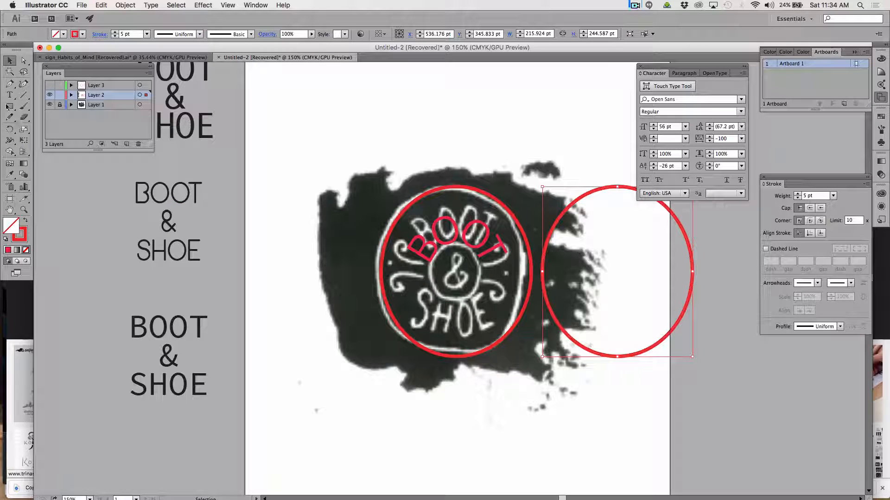
pyautogui.moveTo(12, 99); pyautogui.dragTo(56, 119)
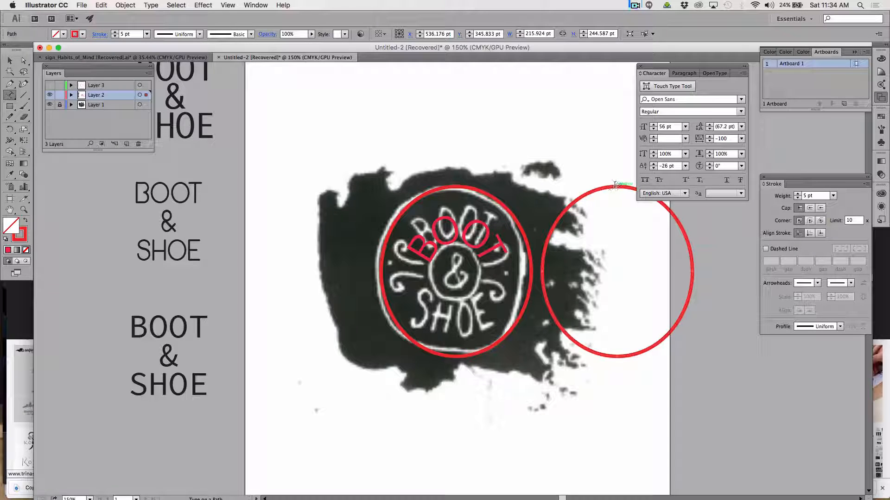
pyautogui.click(614, 185)
pyautogui.press('super+v')
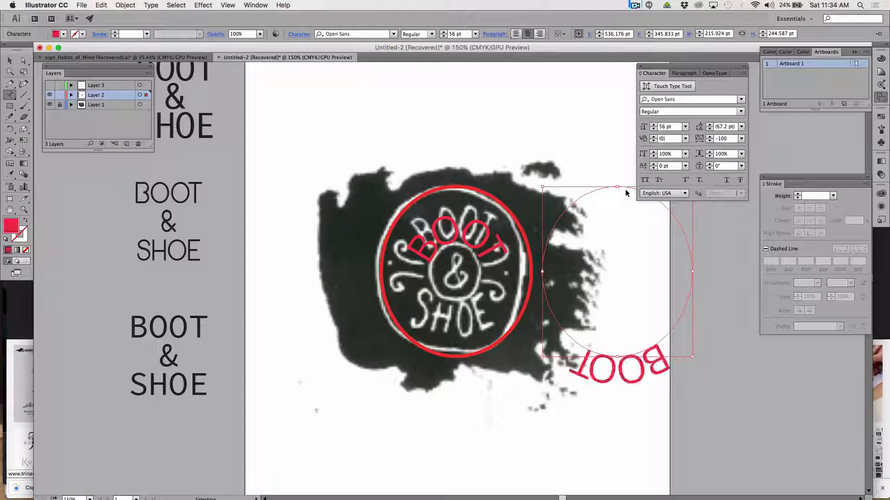
pyautogui.press('super+shift+a')
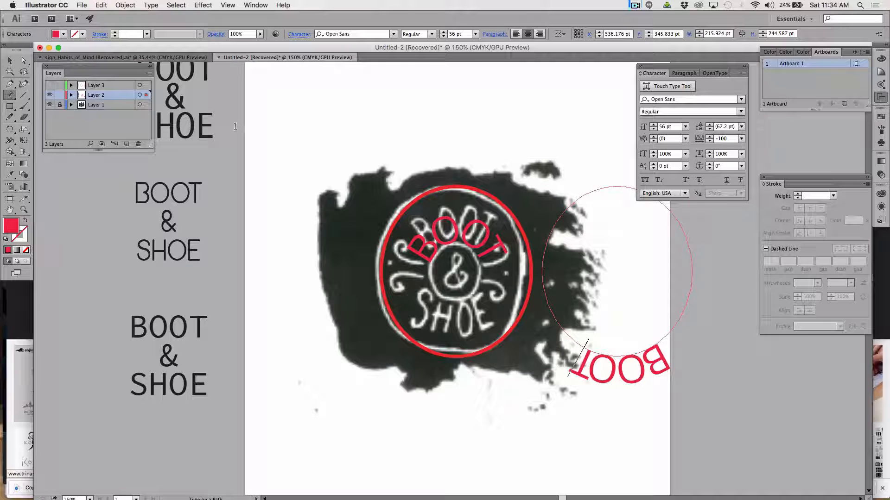
# Slide the pasted BOOT lettering around the duplicated circle so it reads upright, centred over the circle's highest point.
pyautogui.click(10, 61)
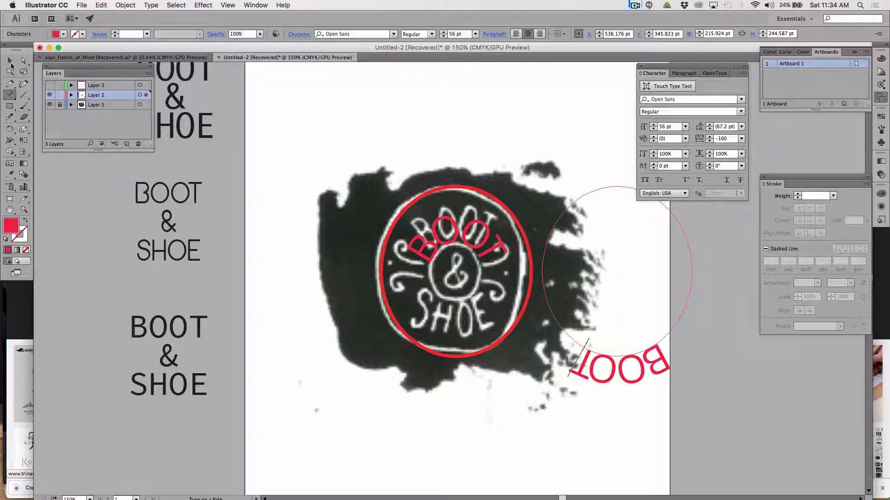
pyautogui.click(616, 405)
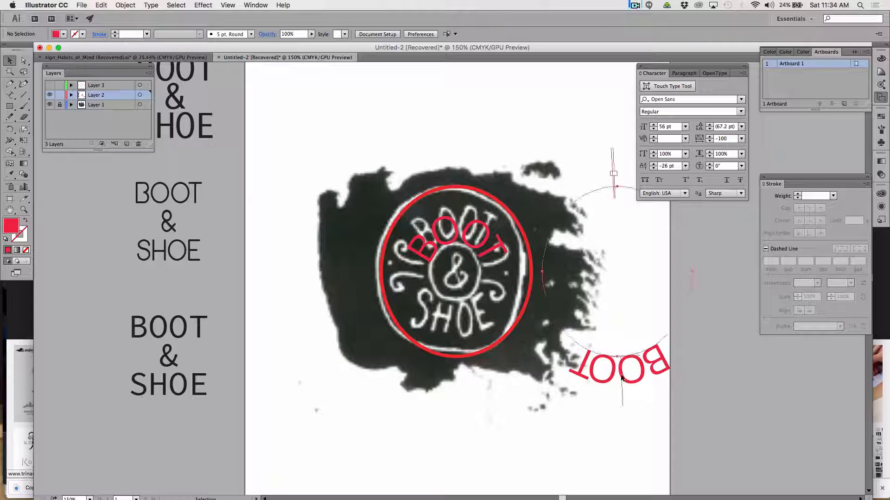
pyautogui.click(621, 377)
pyautogui.moveTo(623, 405); pyautogui.dragTo(619, 384)
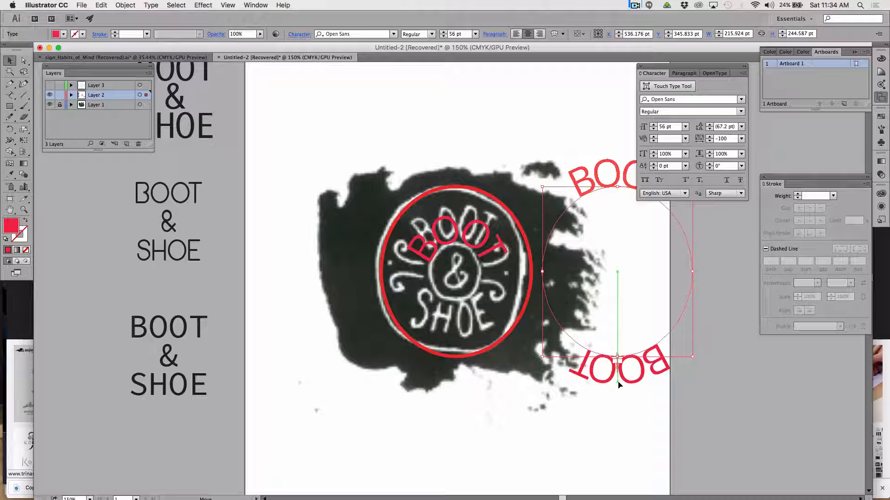
pyautogui.moveTo(618, 382); pyautogui.dragTo(619, 383)
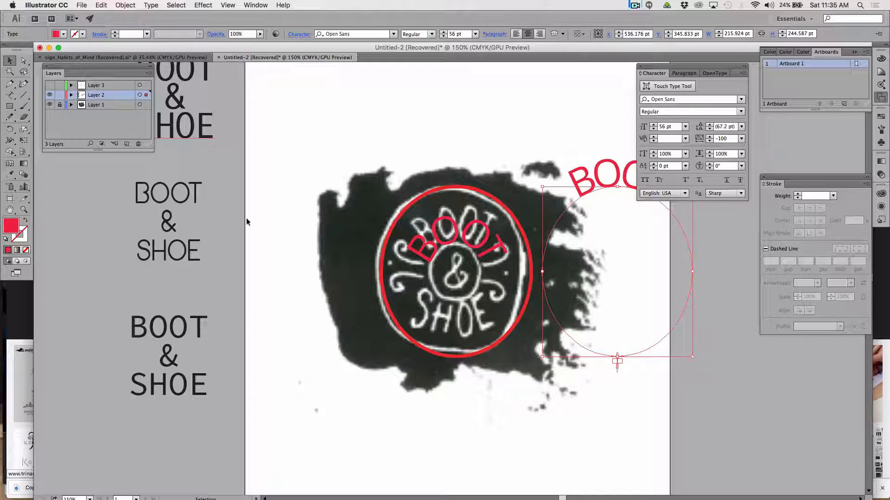
# Select all the BOOT characters on the duplicated circle and move the floating character settings clear of the lettering.
pyautogui.click(10, 95)
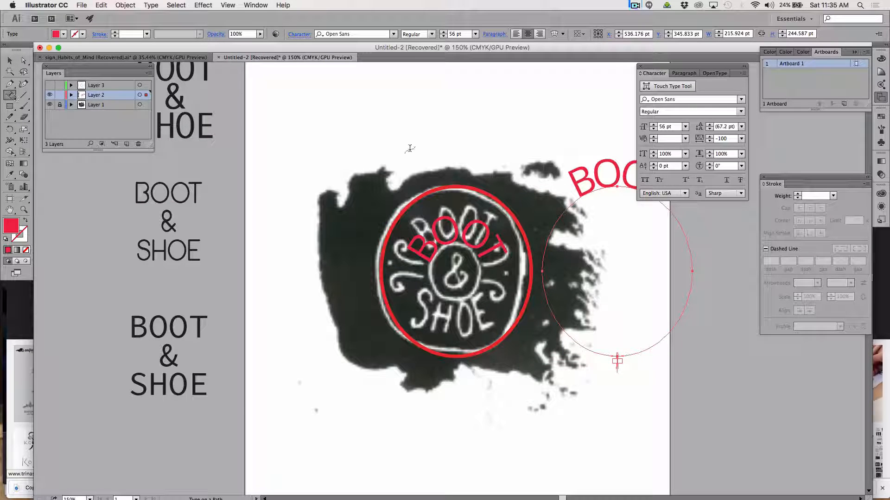
pyautogui.moveTo(577, 185); pyautogui.dragTo(640, 179)
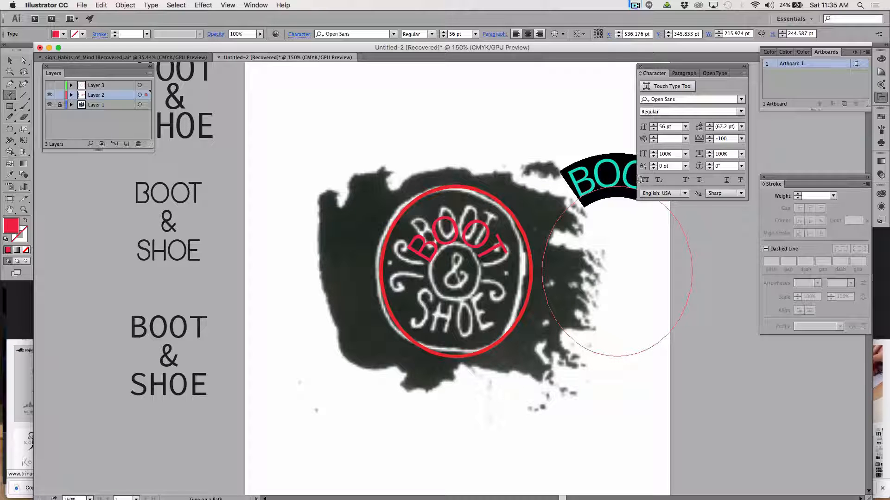
pyautogui.moveTo(683, 203); pyautogui.dragTo(693, 210)
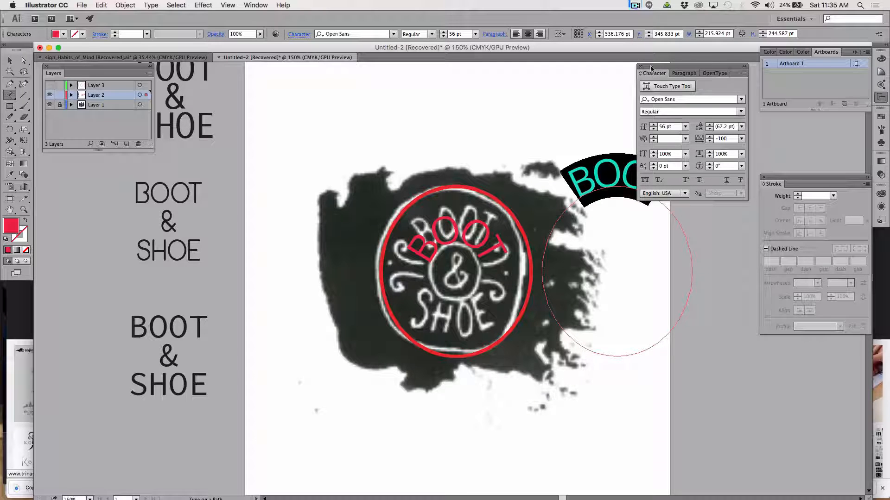
pyautogui.moveTo(651, 68); pyautogui.dragTo(709, 60)
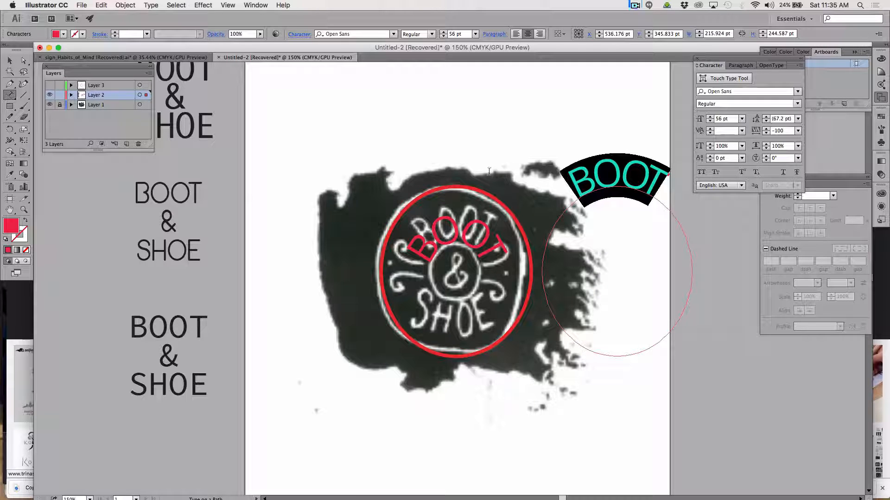
# Set the baseline shift of the BOOT lettering on the duplicated circle to -12 pt, trying -1 pt first.
pyautogui.click(742, 161)
pyautogui.click(750, 222)
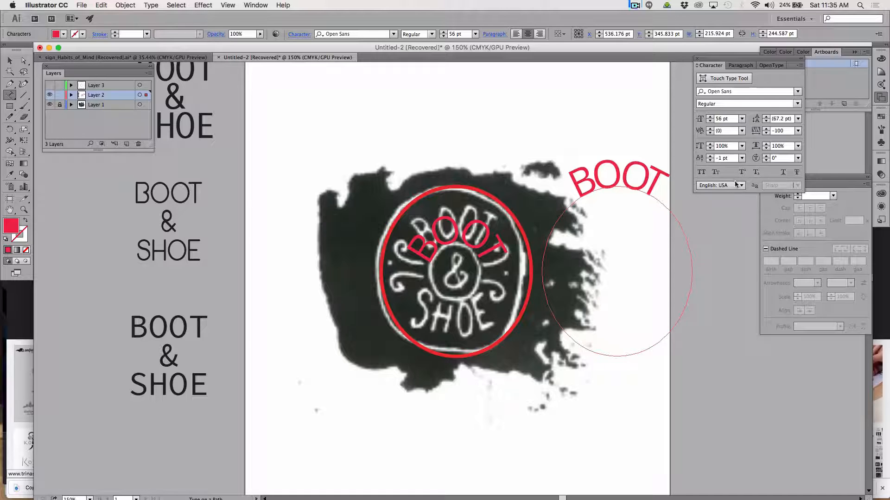
pyautogui.press('super+a')
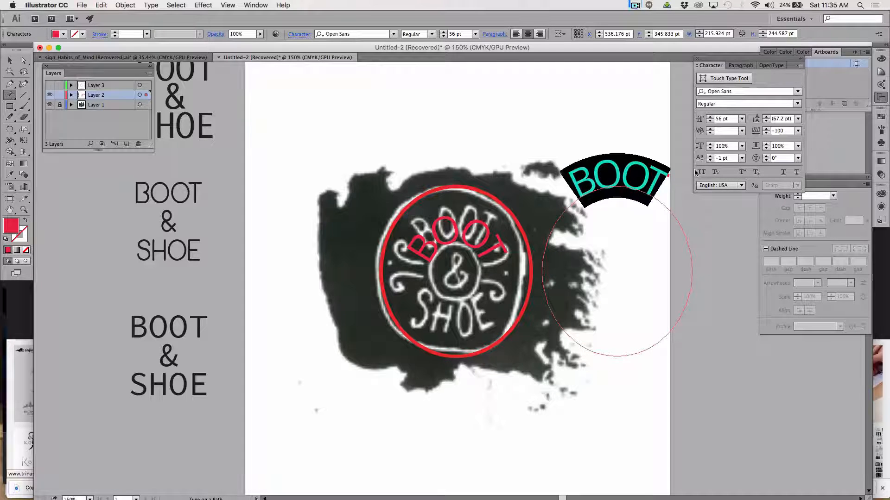
pyautogui.click(742, 159)
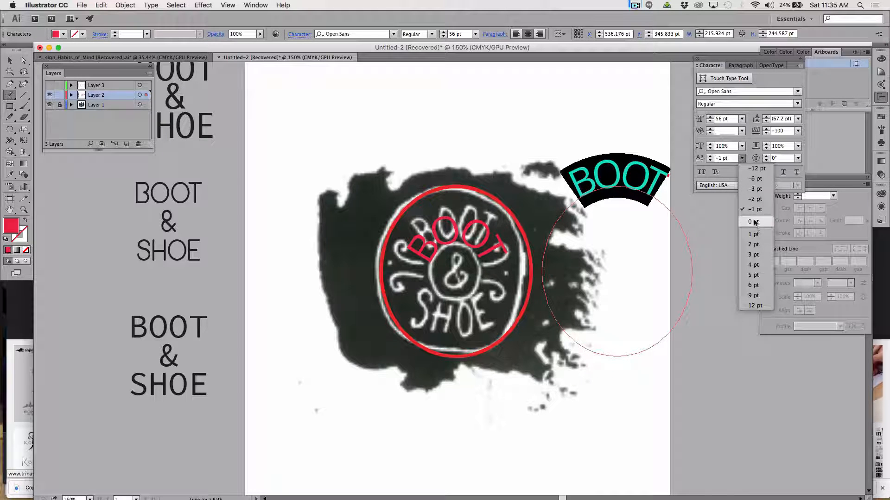
pyautogui.click(755, 172)
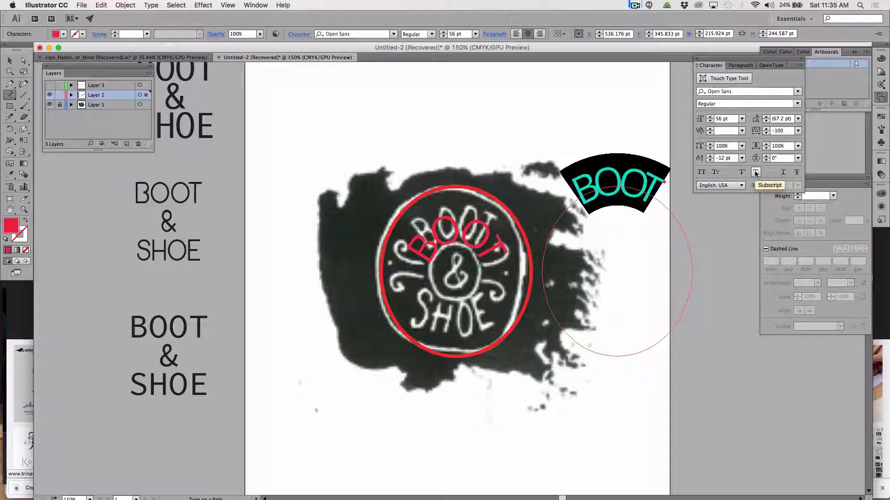
# Lower the selected BOOT lettering deep inside the duplicated circle by stepping its baseline shift down to -71 pt.
pyautogui.click(720, 159)
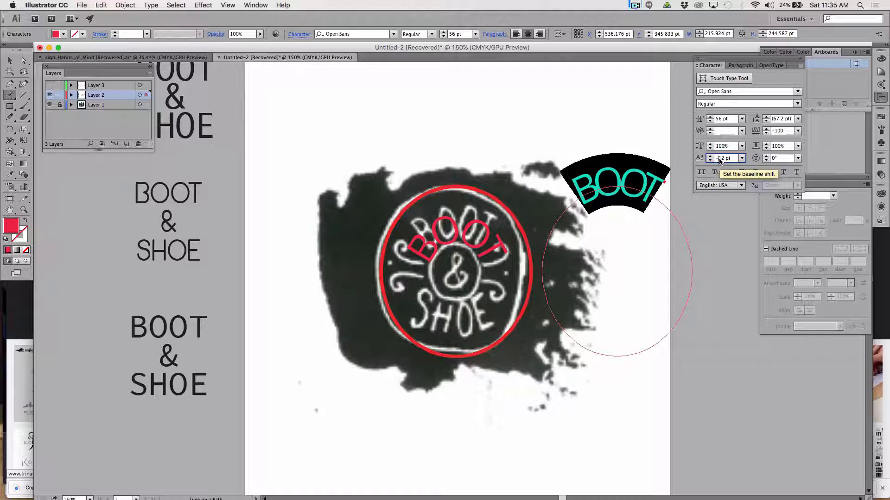
pyautogui.press('Up')
pyautogui.press('Up')
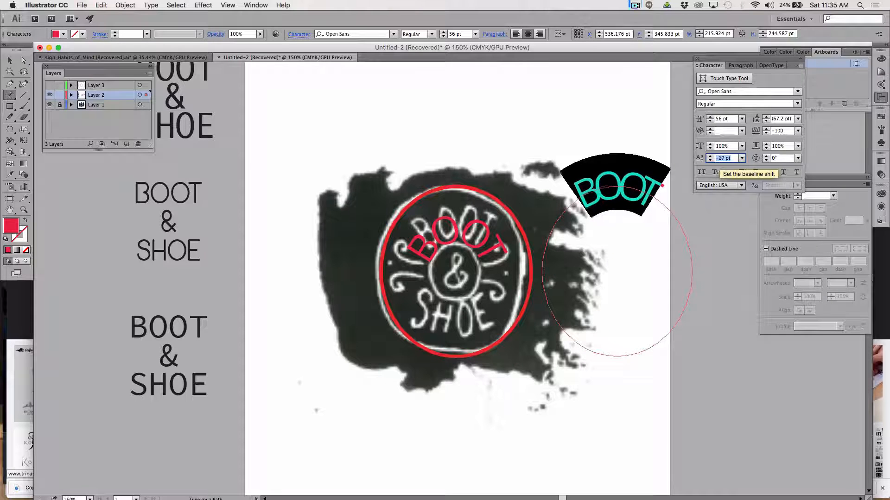
pyautogui.press('Down')
pyautogui.press('Down')
pyautogui.press('Down')
pyautogui.press('Down')
pyautogui.press('Down')
pyautogui.press('Down')
pyautogui.press('Down')
pyautogui.press('Down')
pyautogui.press('Down')
pyautogui.press('Down')
pyautogui.press('Down')
pyautogui.press('Down')
pyautogui.press('Down')
pyautogui.press('Down')
pyautogui.press('Down')
pyautogui.press('Down')
pyautogui.press('Down')
pyautogui.press('Down')
pyautogui.press('Down')
pyautogui.press('Down')
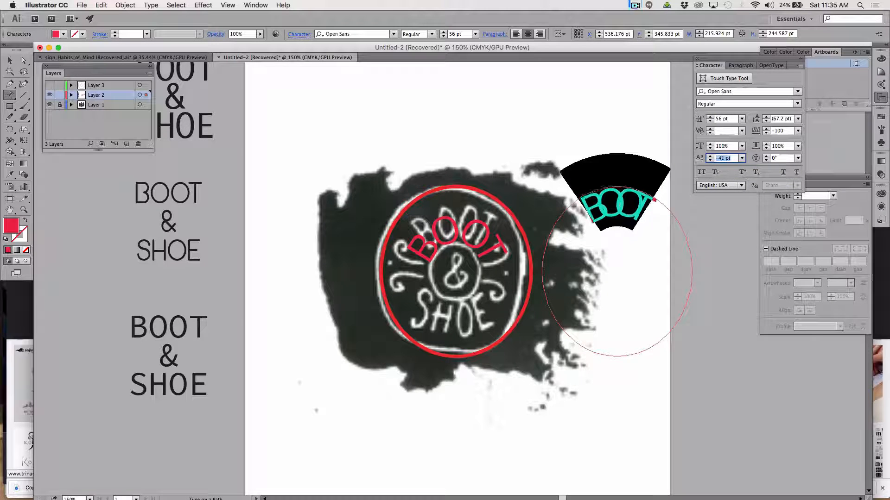
pyautogui.press('Down')
pyautogui.press('Down')
pyautogui.press('Down')
pyautogui.press('Down')
pyautogui.press('Down')
pyautogui.press('Down')
pyautogui.press('Down')
pyautogui.press('Down')
pyautogui.press('Down')
pyautogui.press('Down')
pyautogui.press('Down')
pyautogui.press('Down')
pyautogui.press('Down')
pyautogui.press('Down')
pyautogui.press('Down')
pyautogui.press('Down')
pyautogui.press('Down')
pyautogui.press('Down')
pyautogui.press('Down')
pyautogui.press('Down')
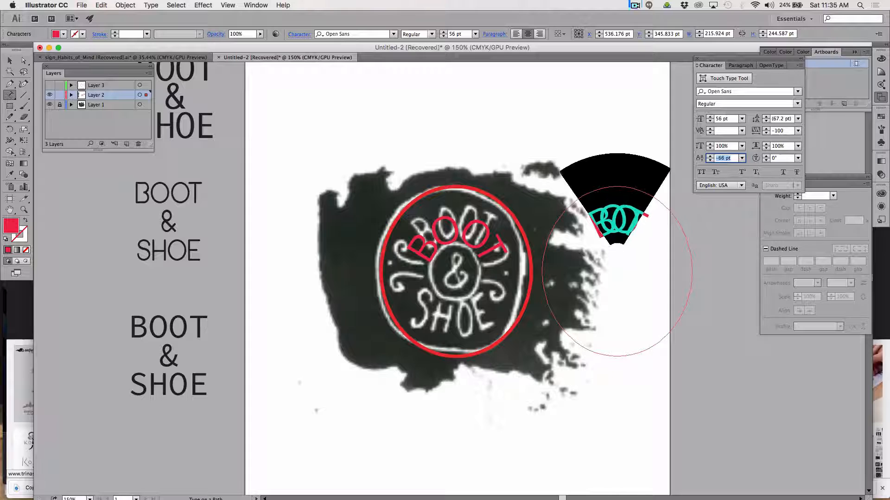
pyautogui.press('Down')
pyautogui.press('Down')
pyautogui.press('Down')
pyautogui.press('Down')
pyautogui.press('Down')
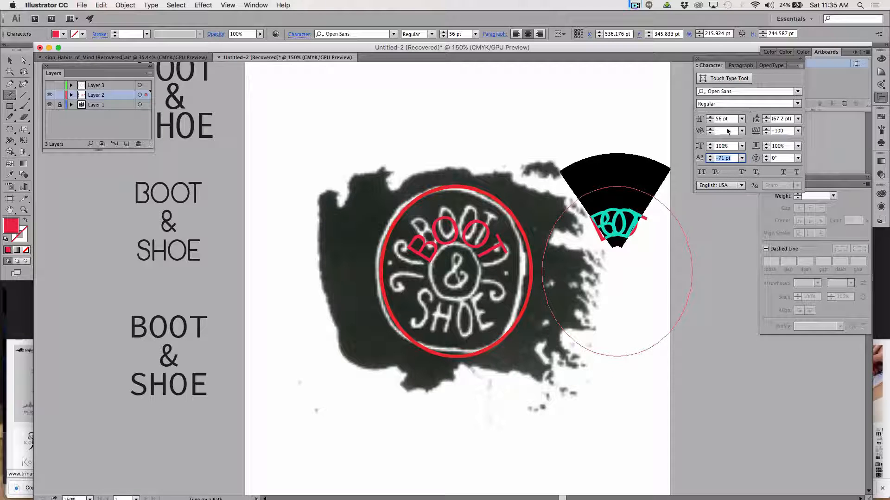
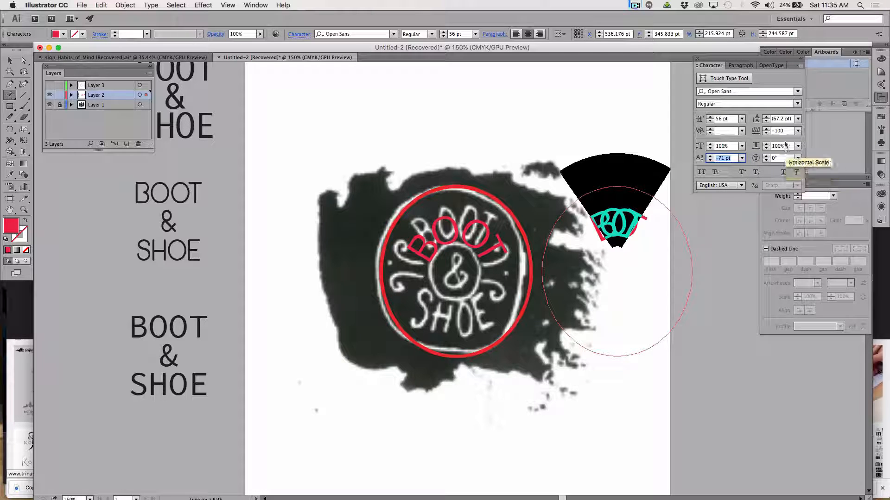
# Increase the tracking of the selected BOOT lettering on the duplicated circle to 200, trying 0 and 48 first.
pyautogui.click(773, 134)
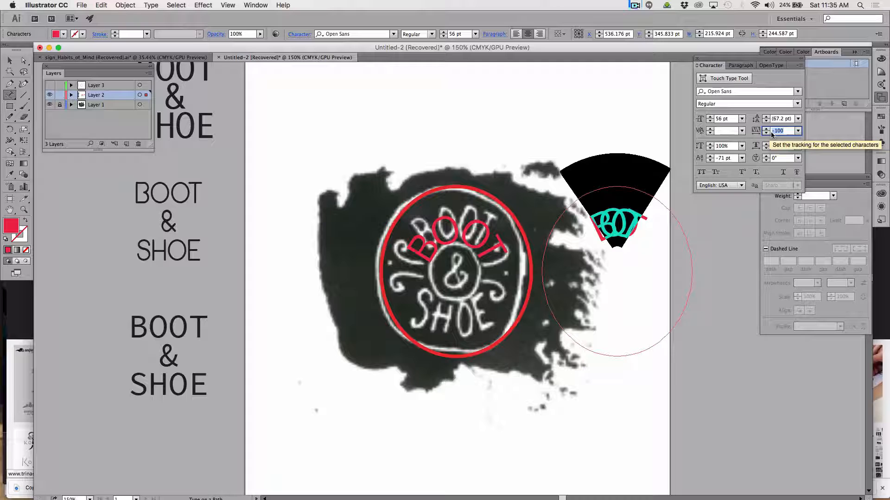
pyautogui.write('0')
pyautogui.press('Tab')
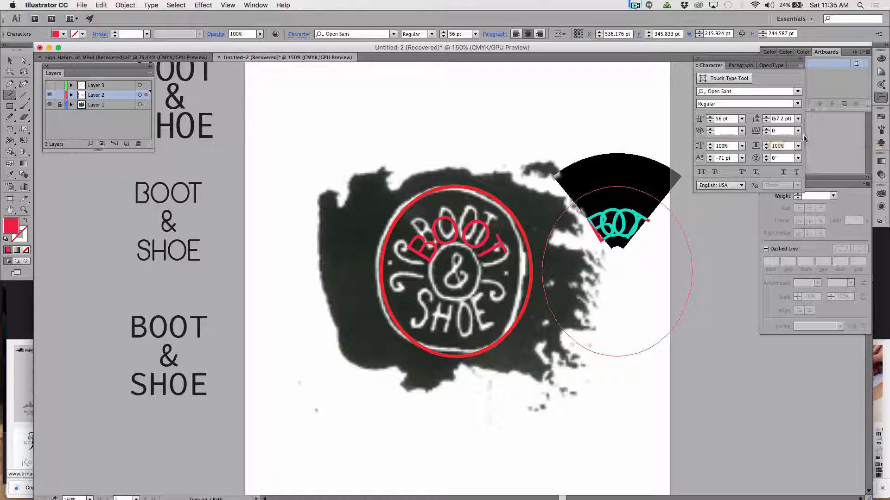
pyautogui.press('BackSpace')
pyautogui.hotkey('ctrl', 'z')
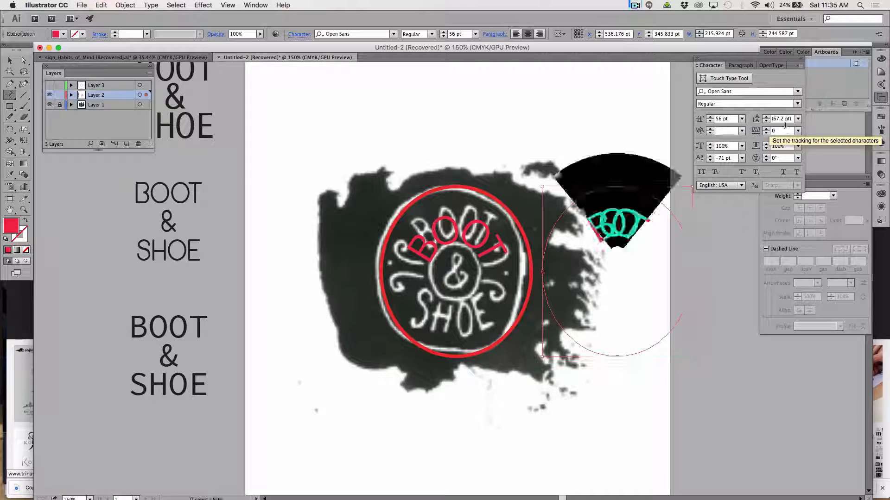
pyautogui.click(766, 129)
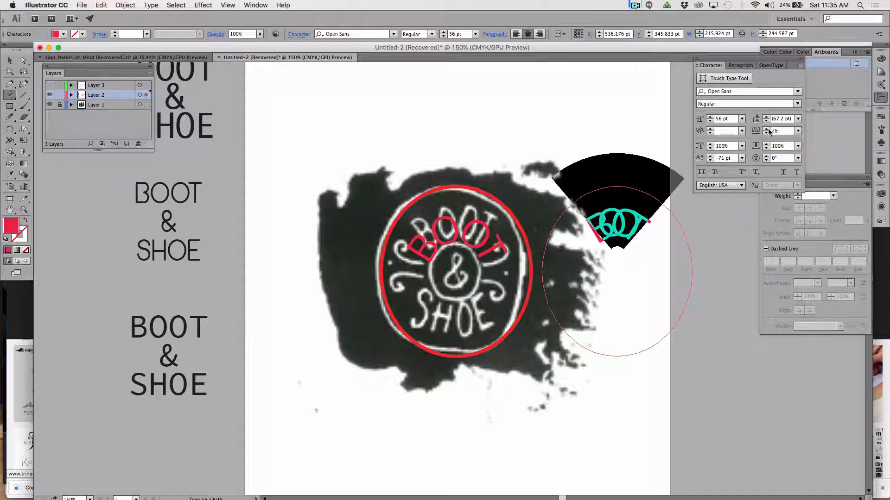
pyautogui.click(766, 129)
pyautogui.click(767, 129)
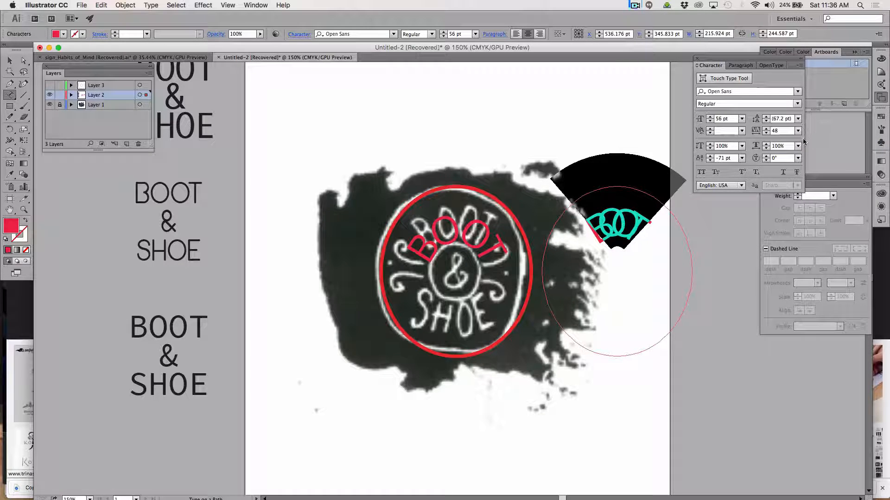
pyautogui.click(797, 131)
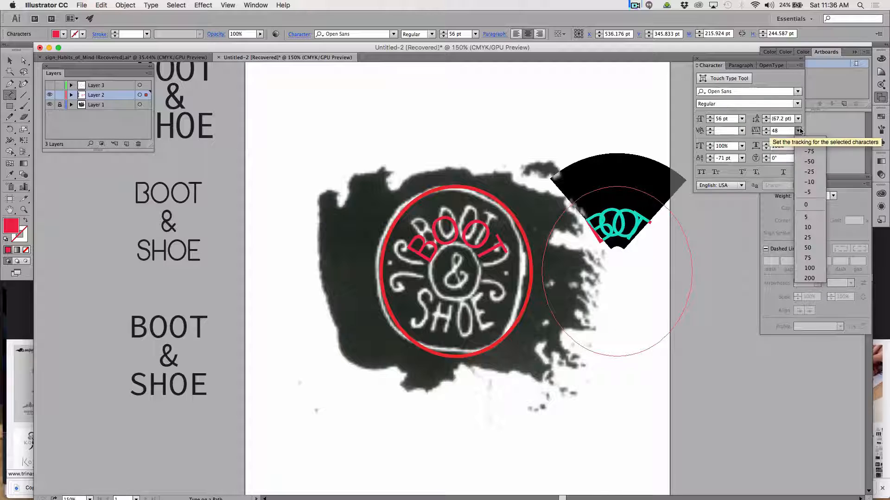
pyautogui.click(809, 278)
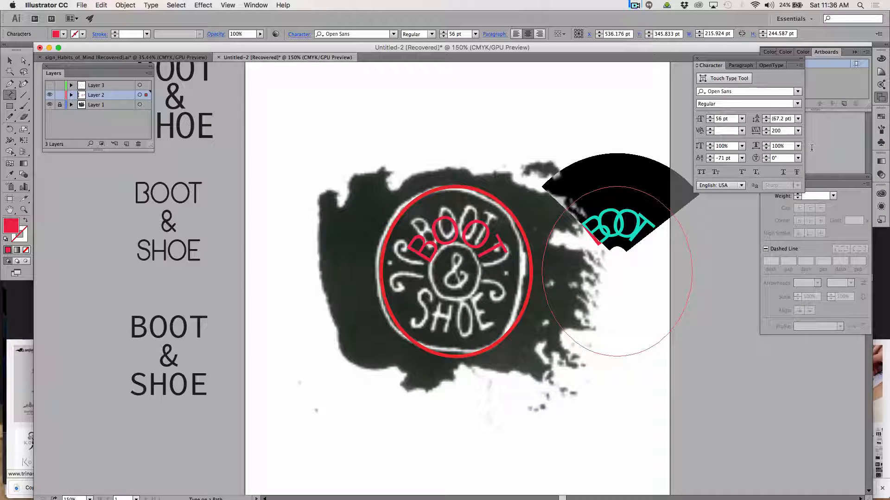
# Spread the selected BOOT letters wider around the duplicated circle by stepping their tracking up to 1020.
pyautogui.click(785, 132)
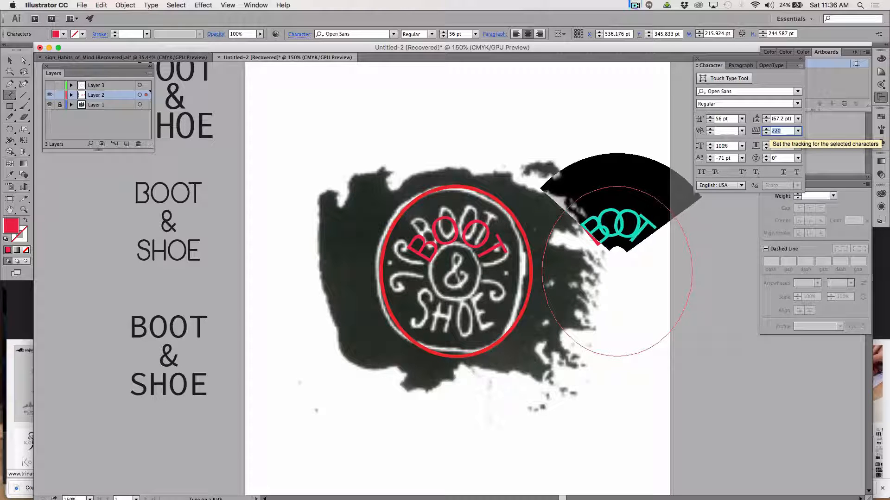
pyautogui.press('Up')
pyautogui.press('Up')
pyautogui.press('Up')
pyautogui.press('Up')
pyautogui.press('Up')
pyautogui.press('Up')
pyautogui.press('Up')
pyautogui.press('Up')
pyautogui.press('Up')
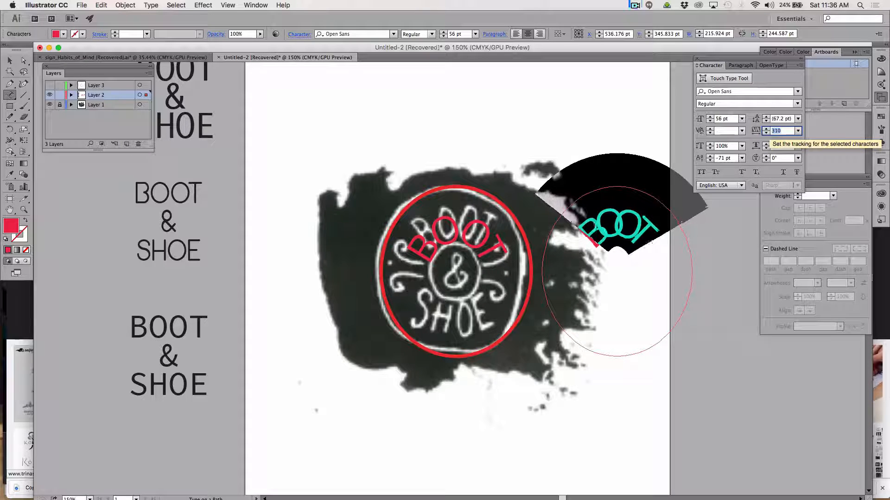
pyautogui.press('Up')
pyautogui.press('Up')
pyautogui.press('Up')
pyautogui.press('Up')
pyautogui.press('Up')
pyautogui.press('Up')
pyautogui.press('Up')
pyautogui.press('Up')
pyautogui.press('Up')
pyautogui.press('Up')
pyautogui.press('Up')
pyautogui.press('Up')
pyautogui.press('Up')
pyautogui.press('Up')
pyautogui.press('Up')
pyautogui.press('Up')
pyautogui.press('Up')
pyautogui.press('Up')
pyautogui.press('Up')
pyautogui.press('Up')
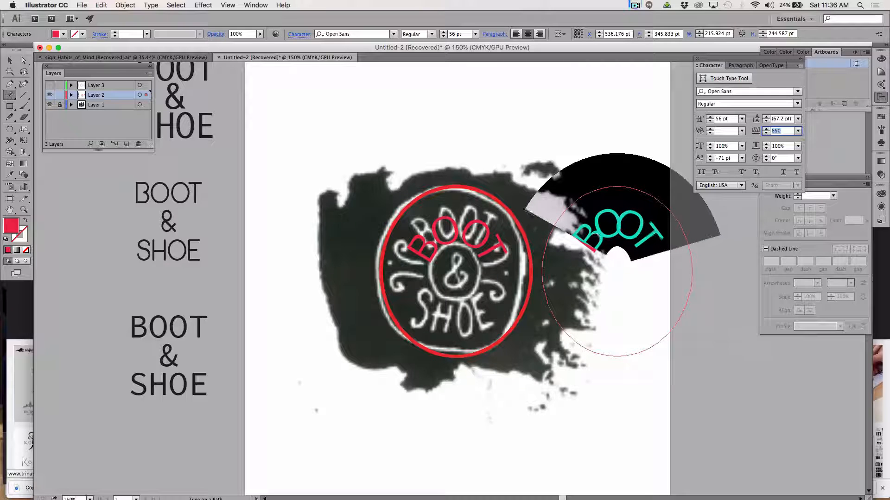
pyautogui.press('Up')
pyautogui.press('Up')
pyautogui.press('Up')
pyautogui.press('Up')
pyautogui.press('Up')
pyautogui.press('Up')
pyautogui.press('Up')
pyautogui.press('Up')
pyautogui.press('Up')
pyautogui.press('Up')
pyautogui.press('Up')
pyautogui.press('Up')
pyautogui.press('Up')
pyautogui.press('Up')
pyautogui.press('Up')
pyautogui.press('Up')
pyautogui.press('Up')
pyautogui.press('Up')
pyautogui.press('Up')
pyautogui.press('Up')
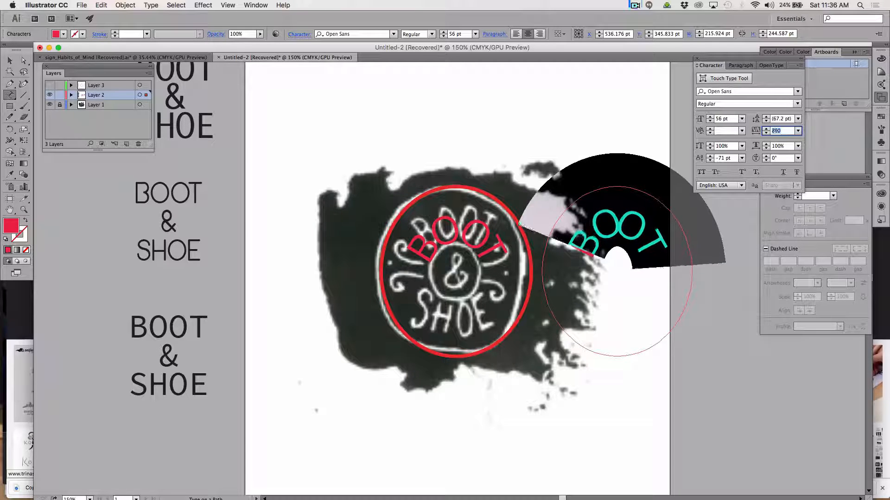
pyautogui.press('Up')
pyautogui.press('Up')
pyautogui.press('Up')
pyautogui.press('Up')
pyautogui.press('Up')
pyautogui.press('Up')
pyautogui.press('Up')
pyautogui.press('Up')
pyautogui.press('Up')
pyautogui.press('Up')
pyautogui.press('Up')
pyautogui.press('Up')
pyautogui.press('Up')
pyautogui.press('Up')
pyautogui.press('Up')
pyautogui.press('Up')
pyautogui.press('Up')
pyautogui.press('Up')
pyautogui.press('Up')
pyautogui.press('Up')
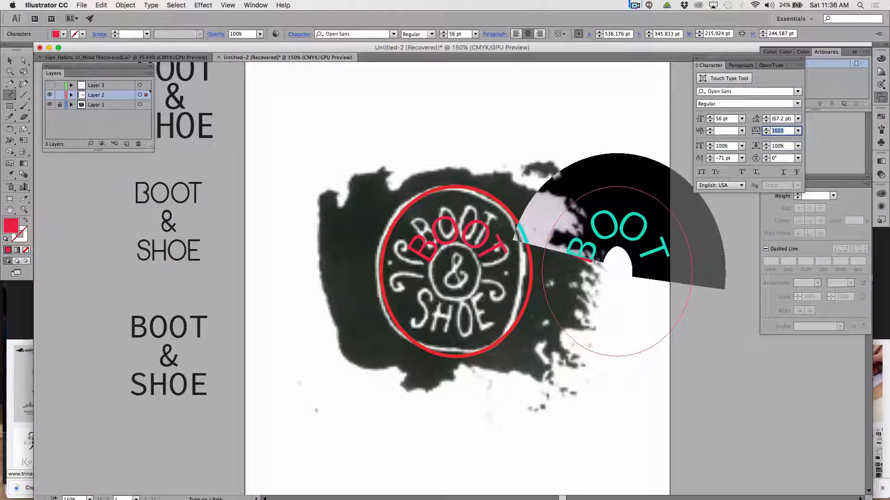
# Try to tighten the gap between the B and the first O, using tracking 991 and kerning -47.
pyautogui.click(594, 239)
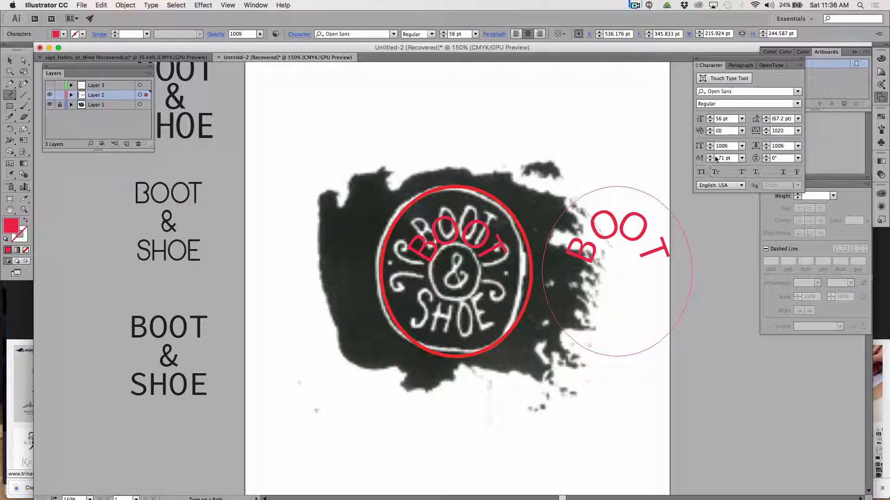
pyautogui.click(767, 133)
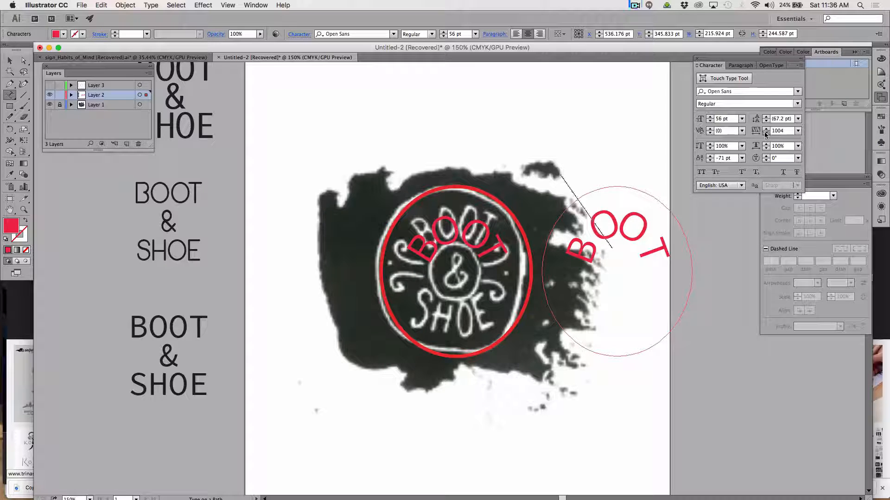
pyautogui.click(766, 133)
pyautogui.click(709, 134)
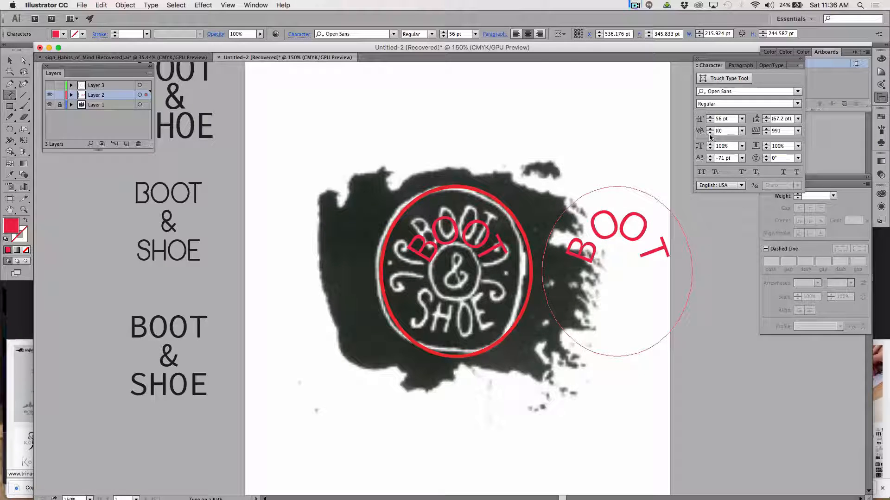
pyautogui.click(710, 134)
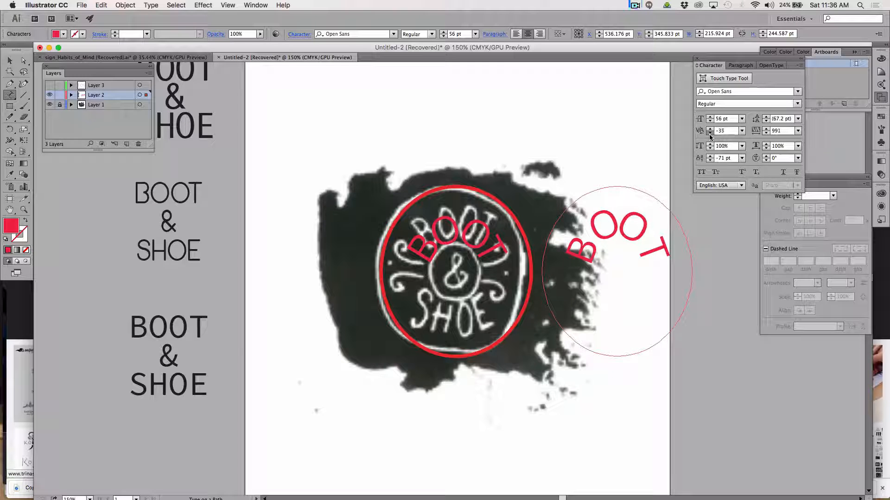
pyautogui.click(709, 133)
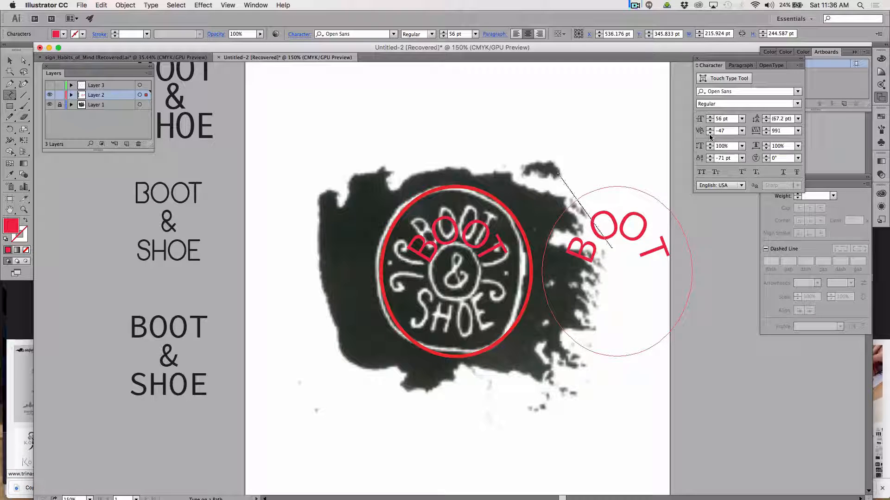
# Convert the BOOT type on the duplicated circle to outlines.
pyautogui.click(14, 63)
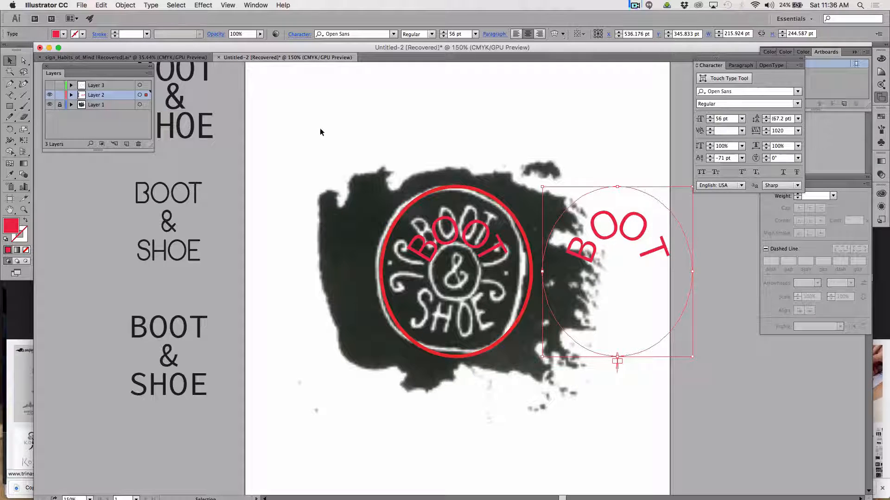
pyautogui.click(594, 261)
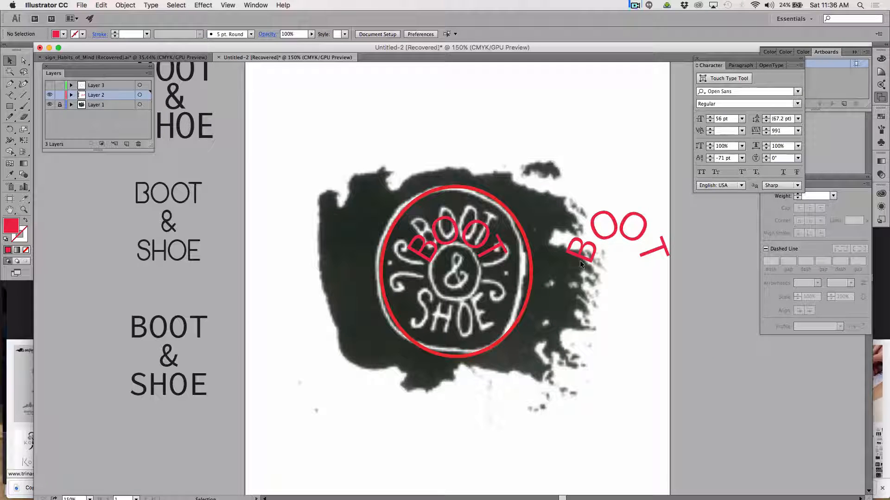
pyautogui.click(582, 258)
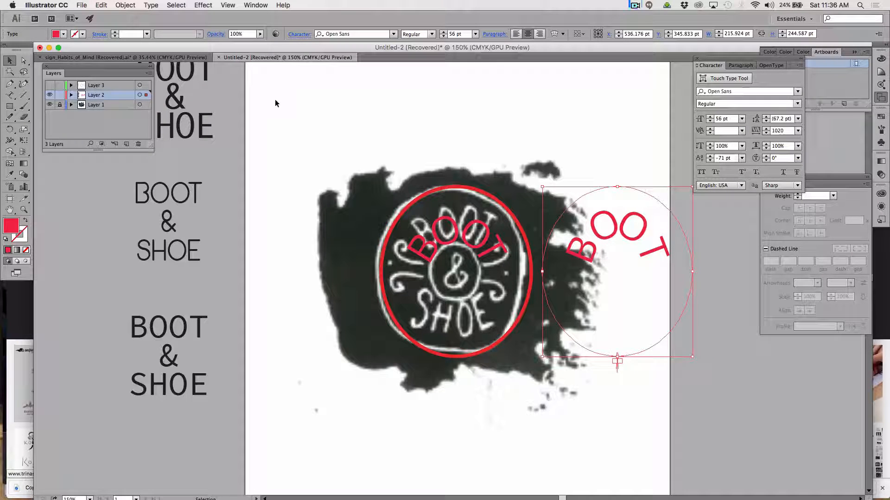
pyautogui.click(151, 5)
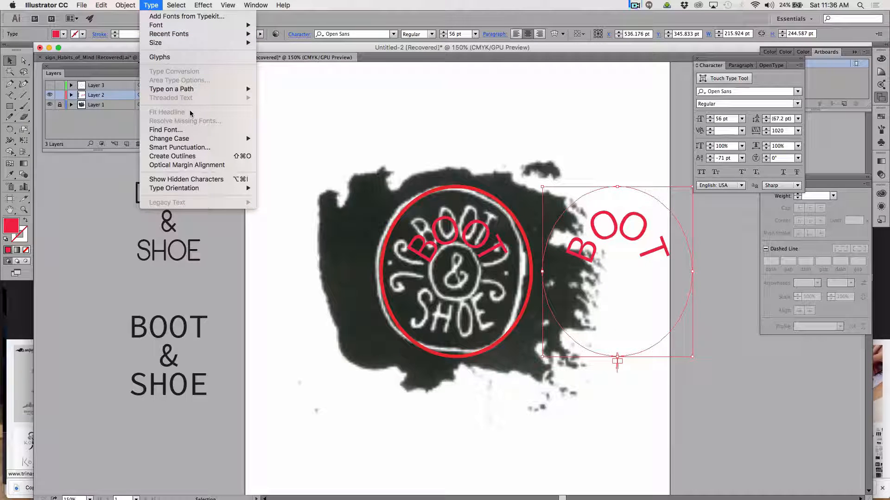
pyautogui.click(189, 158)
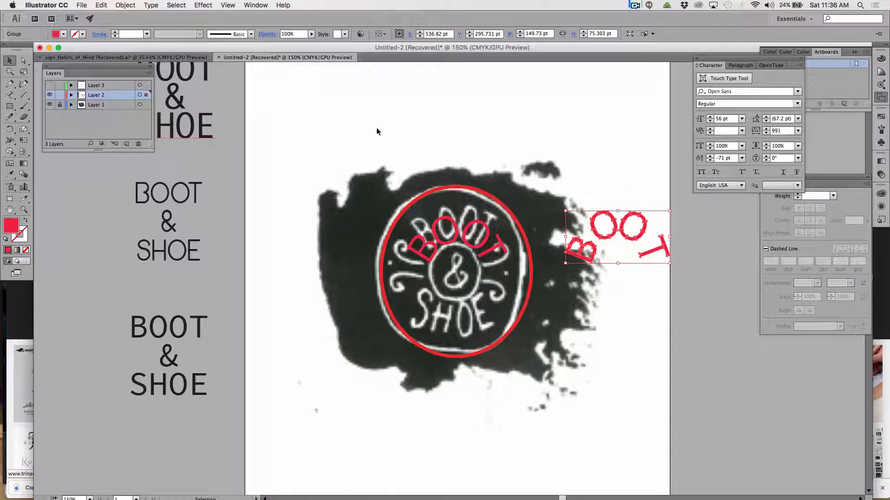
# Ungroup the outlined BOOT lettering into separate letter shapes and deselect them.
pyautogui.click(103, 4)
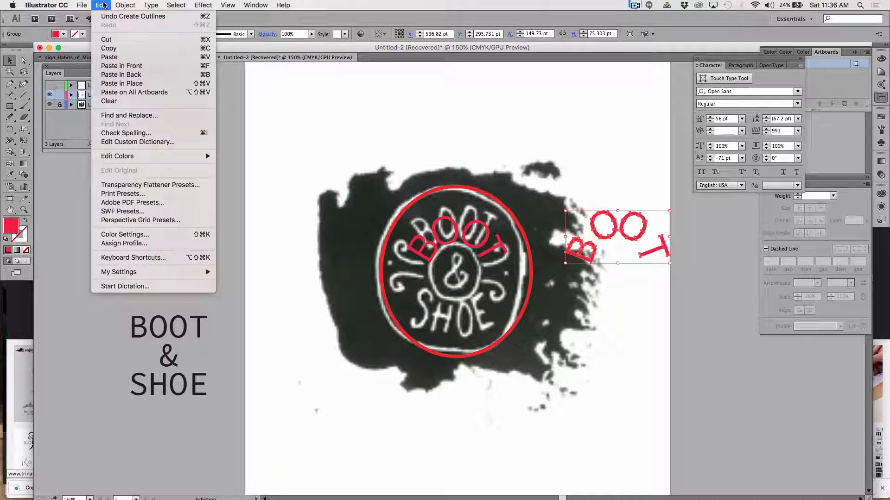
pyautogui.moveTo(125, 5)
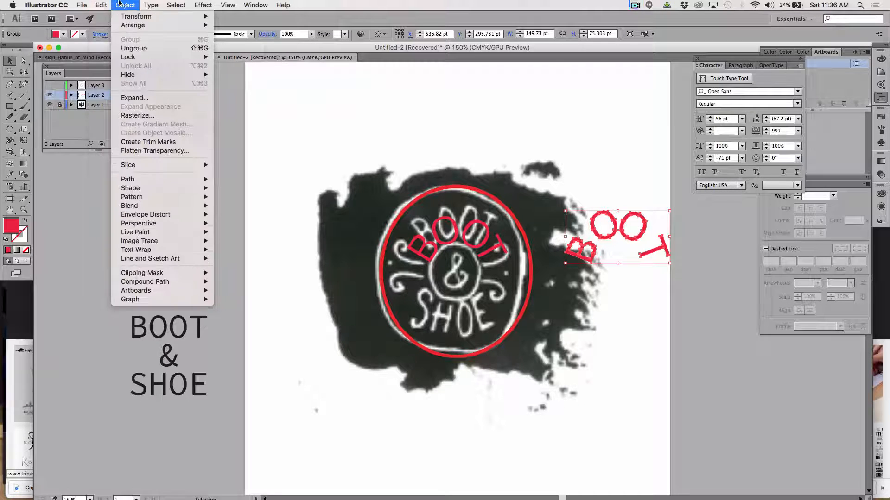
pyautogui.click(129, 49)
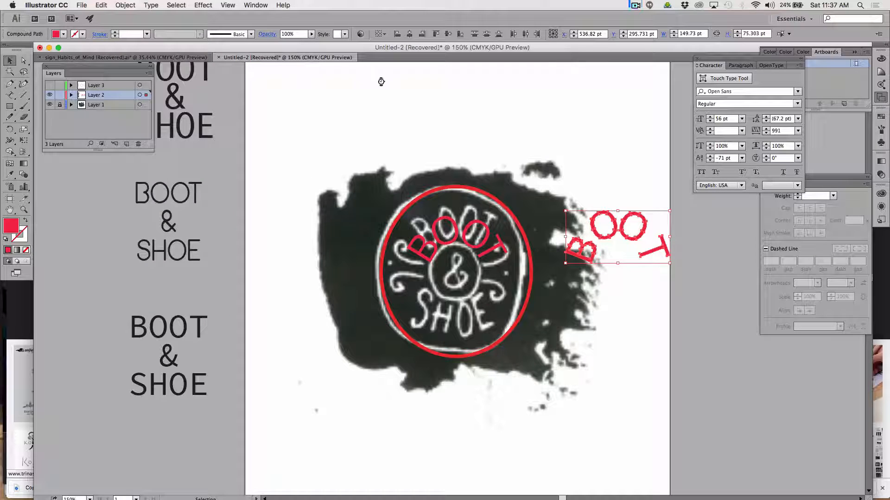
pyautogui.click(465, 138)
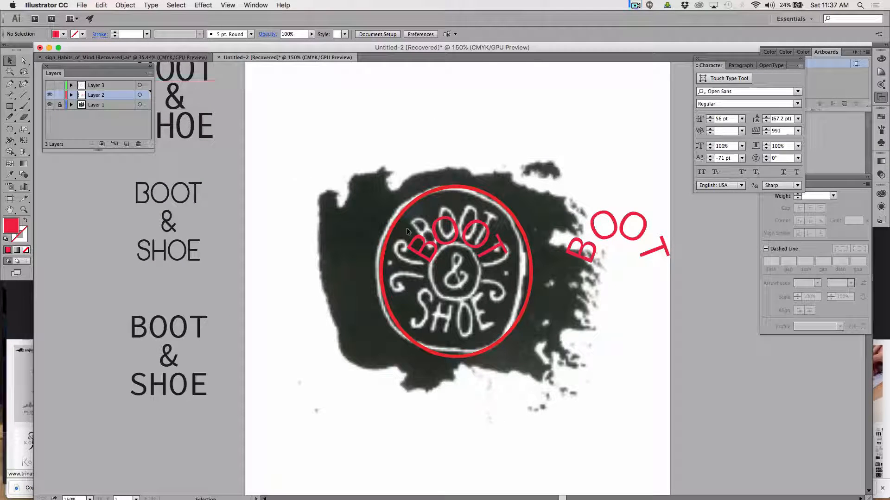
# Delete the earlier BOOT lettering over the sketch and move the outlined BOOT letters into its place inside the red circle.
pyautogui.click(427, 249)
pyautogui.press('Delete')
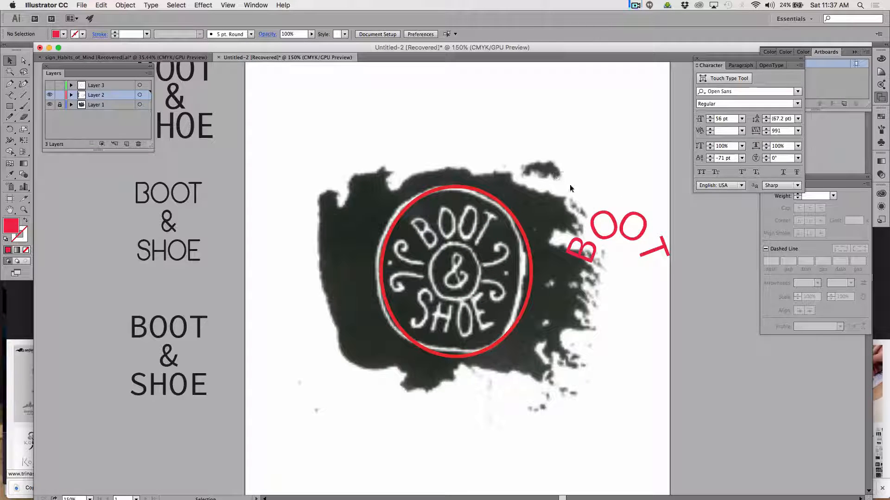
pyautogui.moveTo(554, 172); pyautogui.dragTo(675, 273)
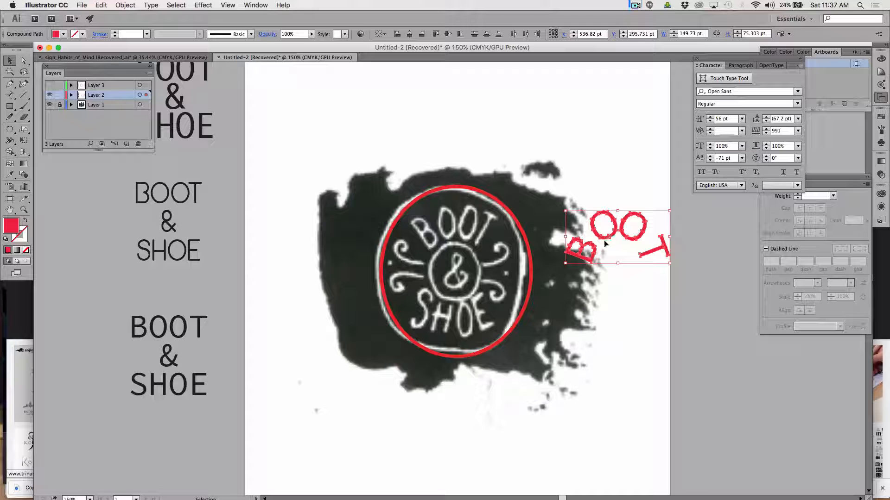
pyautogui.moveTo(564, 238); pyautogui.dragTo(440, 233)
pyautogui.click(576, 342)
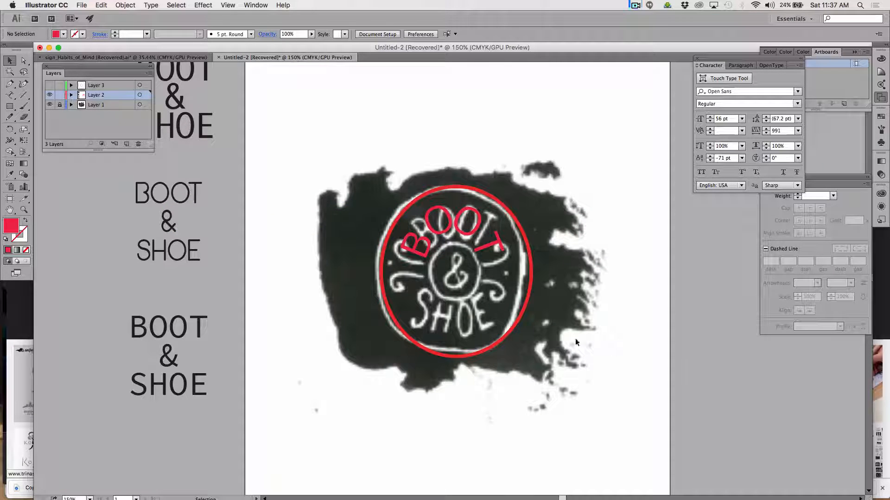
# Nudge the outlined B upward along the arc, closer to the height of the neighbouring O.
pyautogui.click(411, 250)
pyautogui.press('Up')
pyautogui.press('Up')
pyautogui.press('Up')
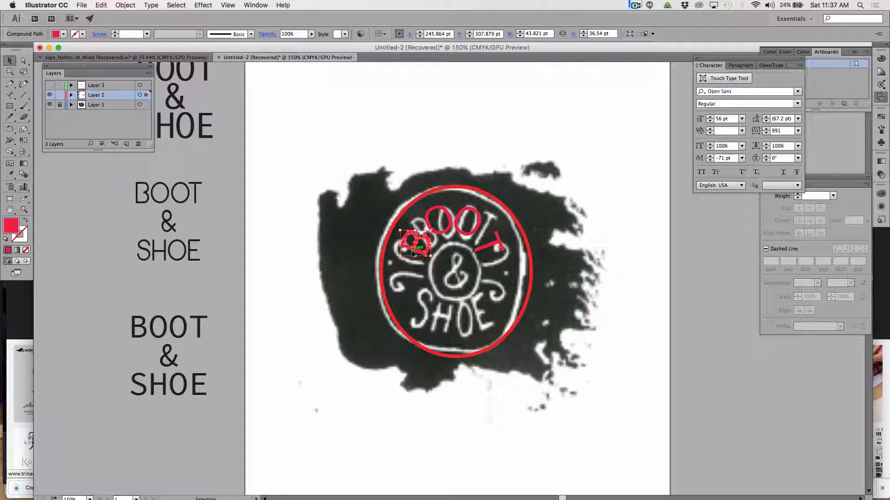
pyautogui.press('Up')
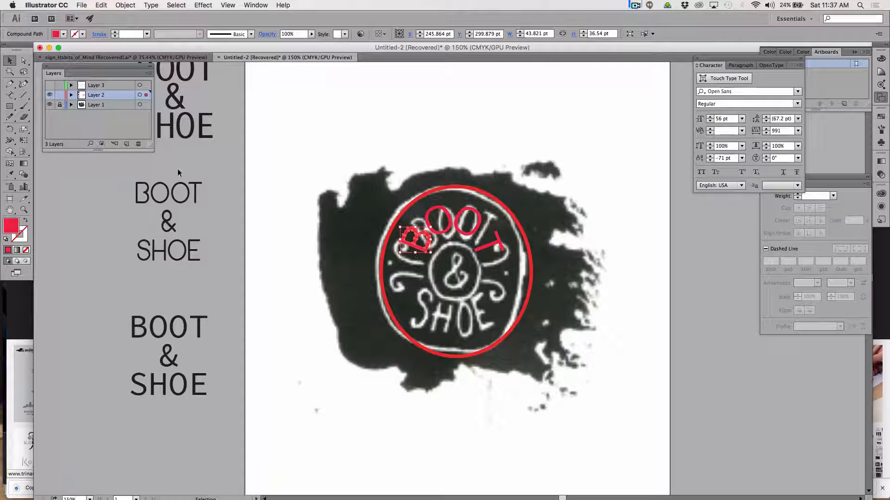
# Rotate the outlined B slightly clockwise and nudge it left to clear the first O.
pyautogui.click(9, 129)
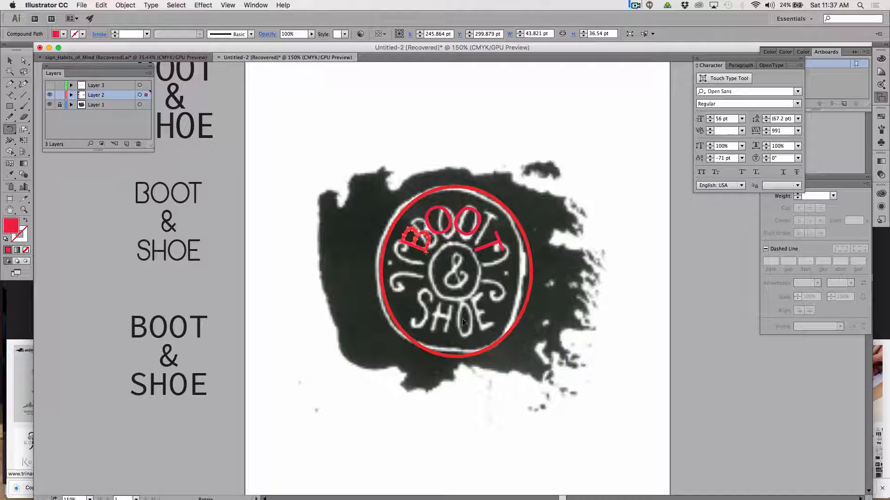
pyautogui.moveTo(371, 132); pyautogui.dragTo(464, 121)
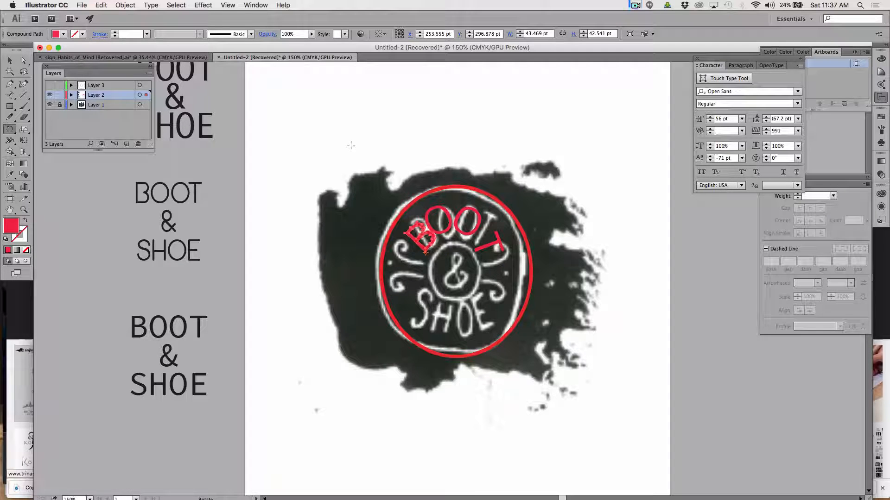
pyautogui.press('Left')
pyautogui.press('Left')
pyautogui.press('Left')
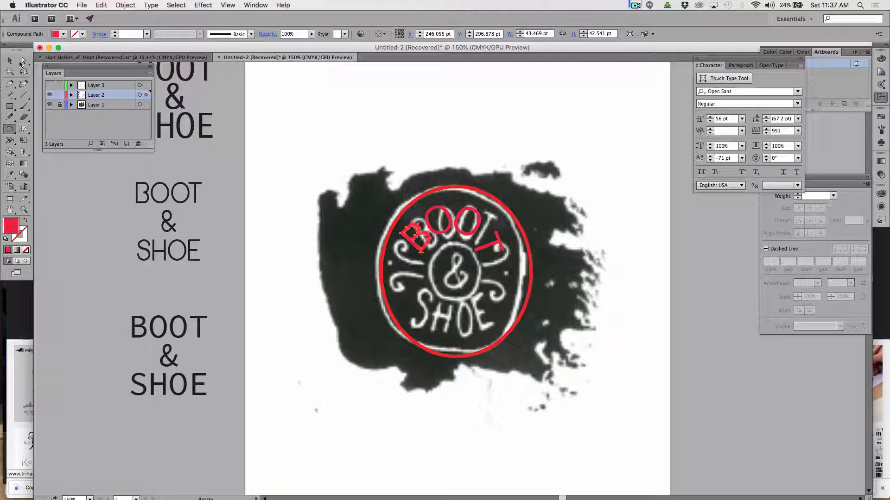
pyautogui.press('v')
pyautogui.click(400, 123)
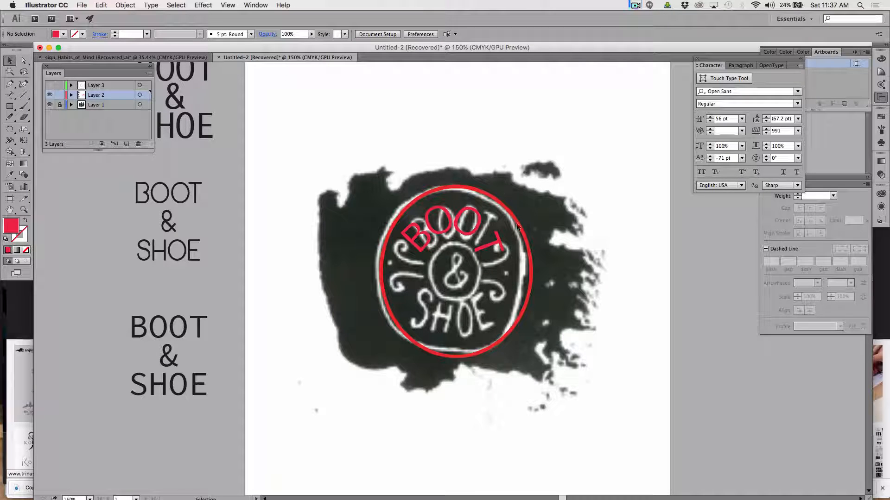
# Nudge the outlined T slightly right and upward along the arc, away from the second O.
pyautogui.click(498, 243)
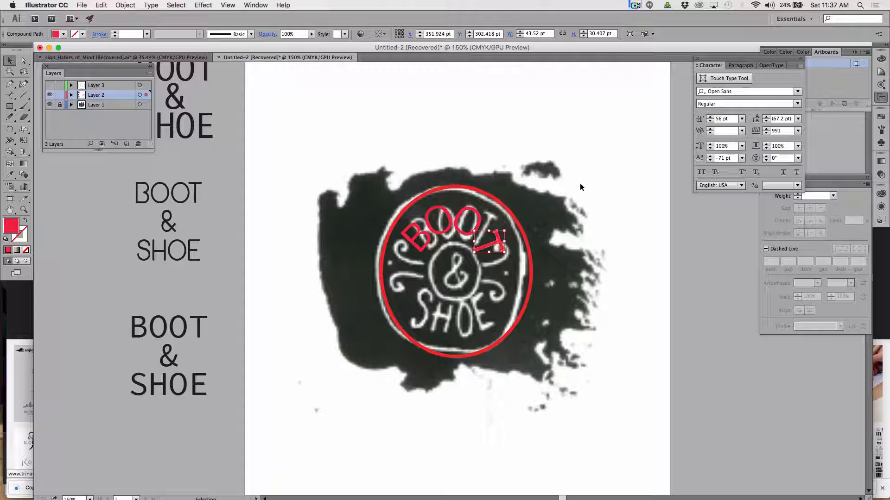
pyautogui.press('Right')
pyautogui.press('Right')
pyautogui.press('Right')
pyautogui.press('Right')
pyautogui.press('Right')
pyautogui.press('Right')
pyautogui.press('Right')
pyautogui.press('Right')
pyautogui.press('Right')
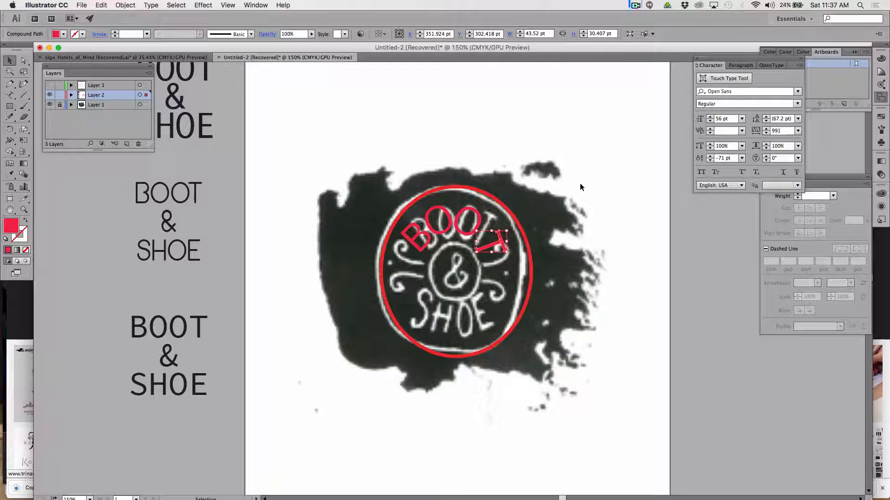
pyautogui.press('Up')
pyautogui.press('Up')
pyautogui.press('Up')
pyautogui.press('Up')
pyautogui.press('Up')
pyautogui.press('Up')
pyautogui.press('Up')
pyautogui.press('Up')
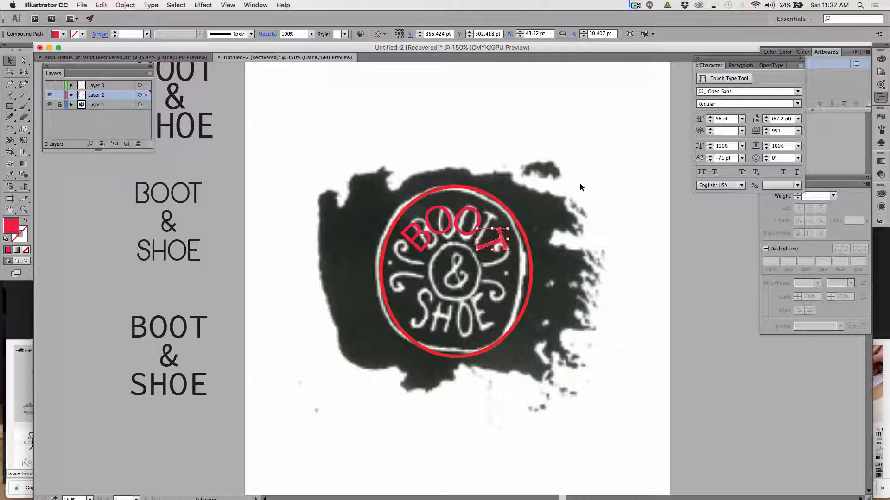
pyautogui.press('Up')
pyautogui.press('Up')
pyautogui.press('Up')
pyautogui.press('Up')
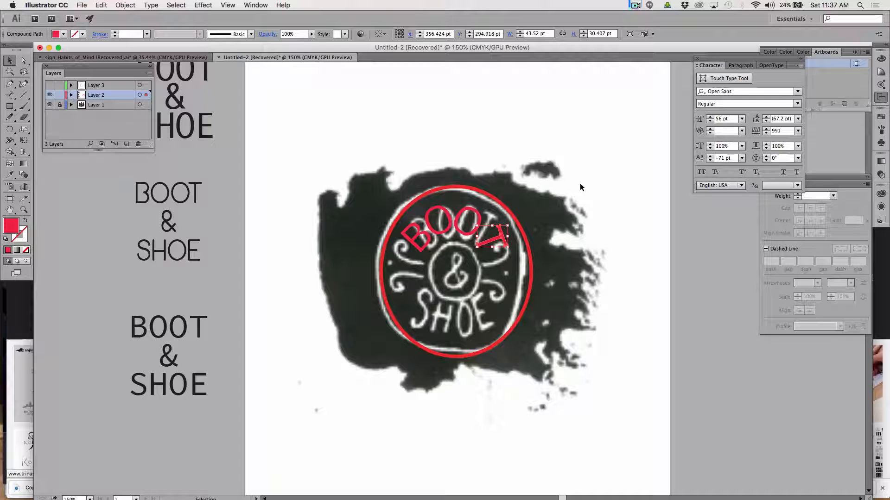
# Move the outlined T farther up and left until it overlaps the second O, level with the sketched T.
pyautogui.hotkey('shift', 'Up')
pyautogui.hotkey('shift', 'Up')
pyautogui.hotkey('shift', 'Left')
pyautogui.hotkey('shift', 'Left')
pyautogui.hotkey('shift', 'Left')
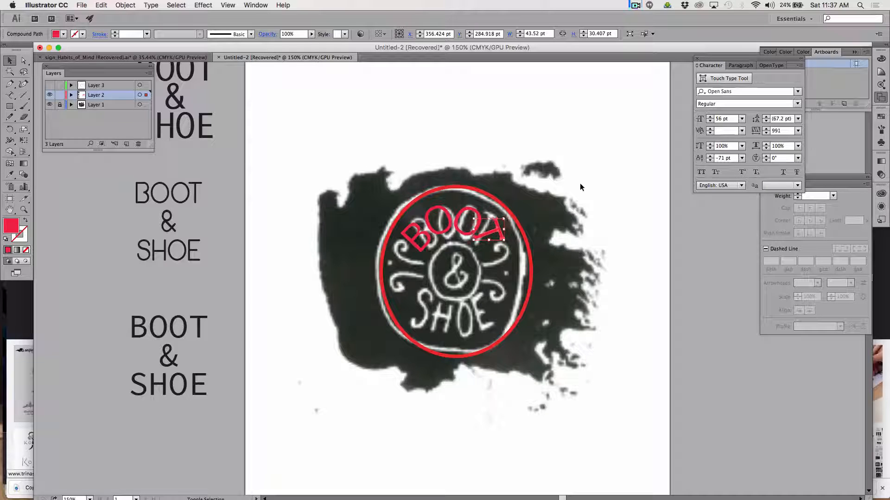
pyautogui.press('Up')
pyautogui.press('Up')
pyautogui.press('Up')
pyautogui.press('Up')
pyautogui.press('Up')
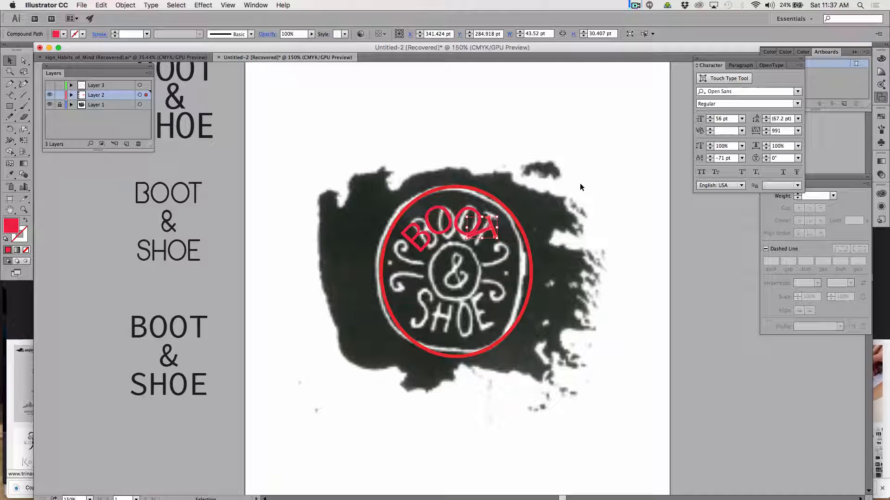
pyautogui.press('Up')
pyautogui.press('Up')
pyautogui.press('Up')
pyautogui.press('Up')
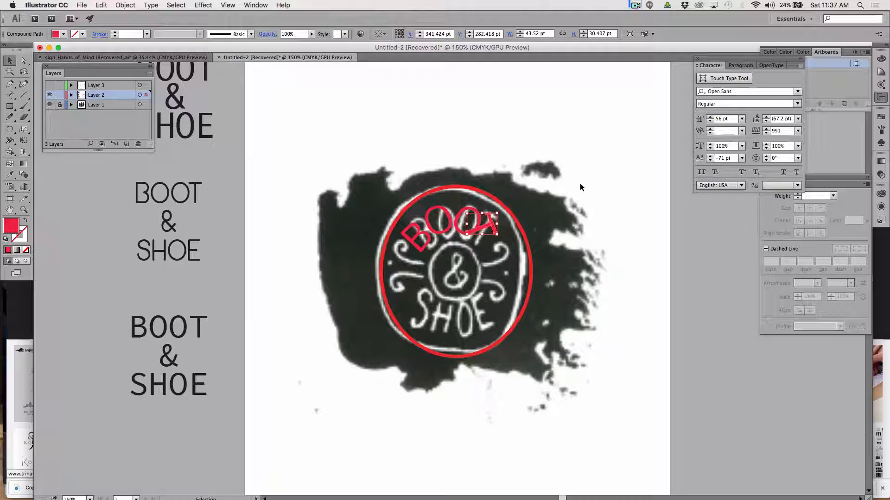
pyautogui.press('Up')
pyautogui.press('Up')
pyautogui.press('Left')
pyautogui.press('Left')
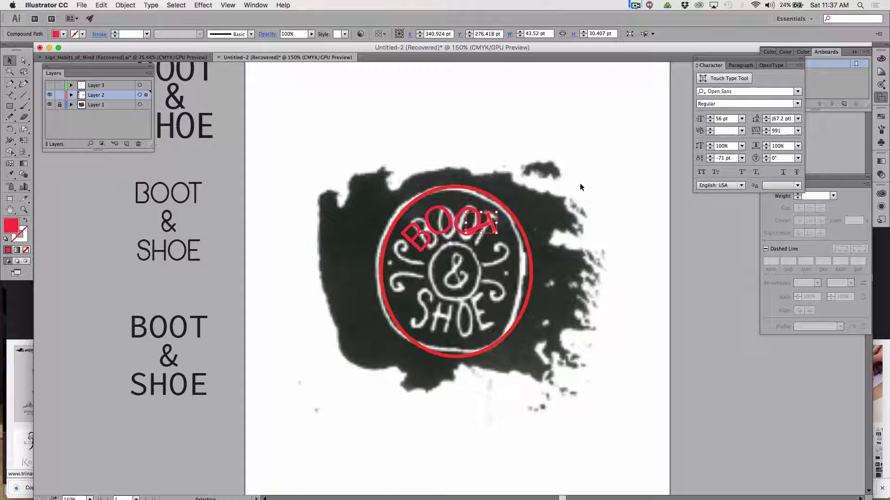
pyautogui.press('Left')
# Rotate the outlined T counterclockwise so it stands more upright beside the second O, and deselect it.
pyautogui.click(11, 131)
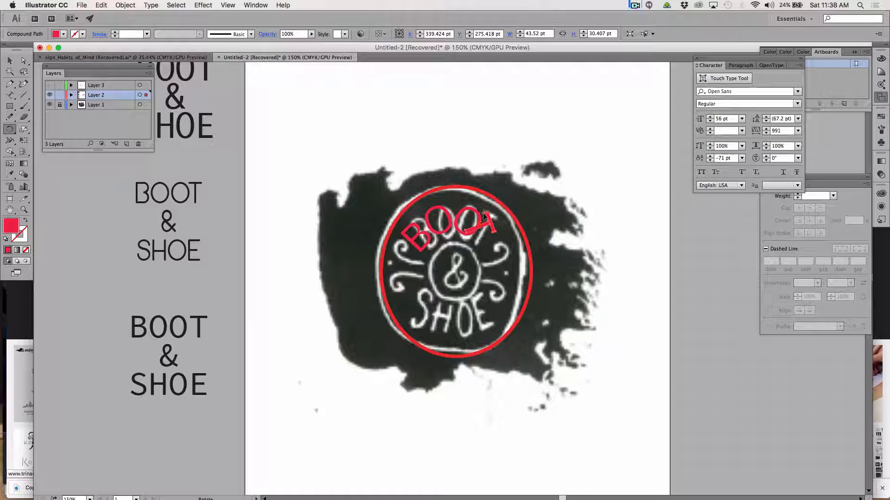
pyautogui.moveTo(309, 176); pyautogui.dragTo(411, 245)
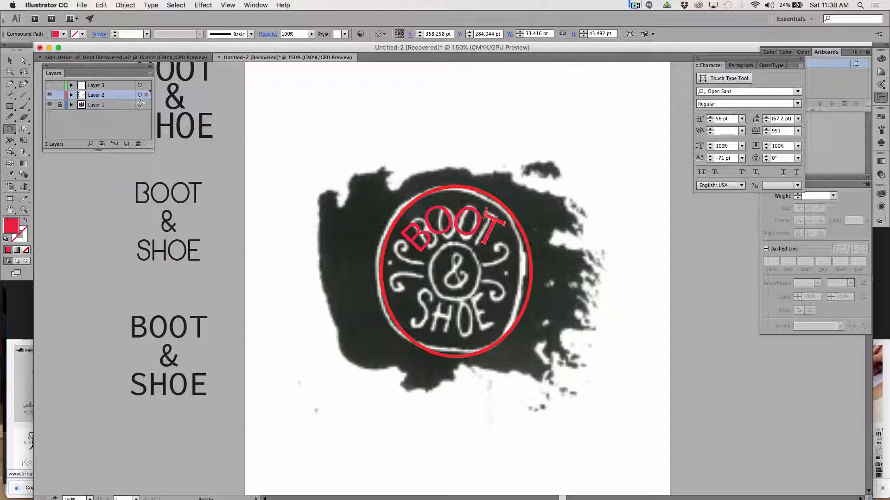
pyautogui.click(9, 63)
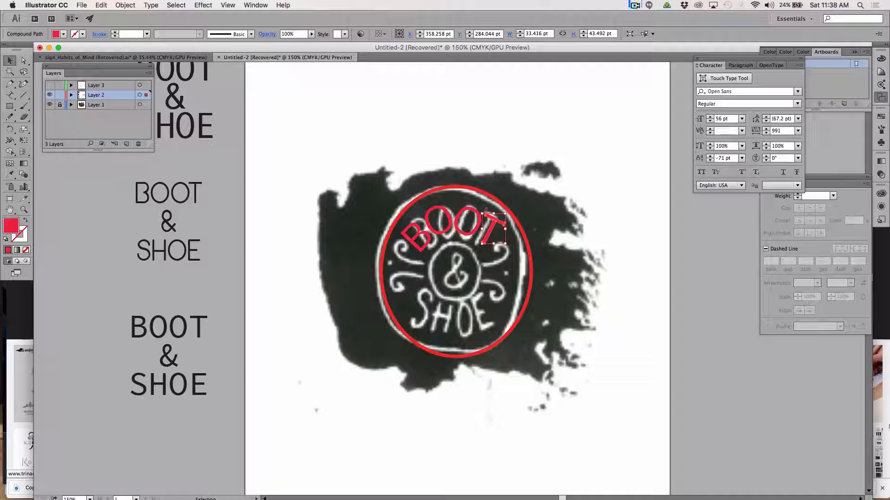
pyautogui.click(836, 409)
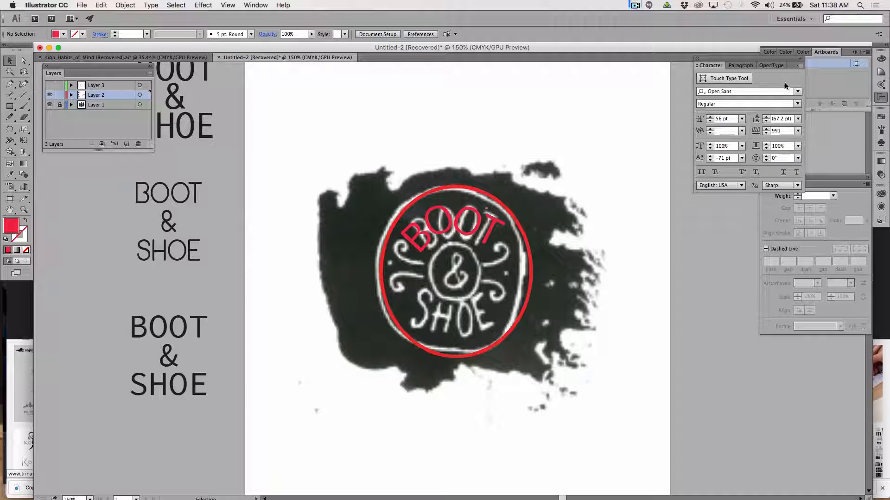
# Draw an open S-shaped wave with the Pen tool in the empty artboard area below the sketch, about 271 pt wide and 65 pt high.
pyautogui.scroll(-3, 523, 252)
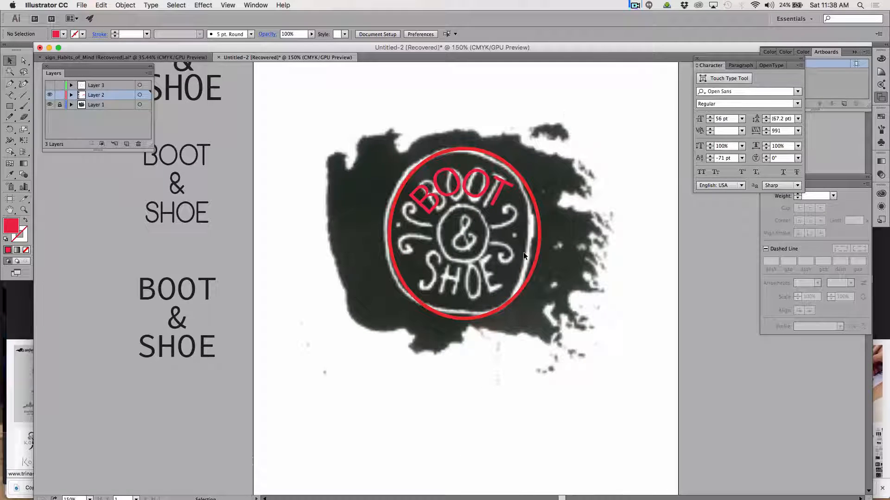
pyautogui.scroll(-5, 524, 252)
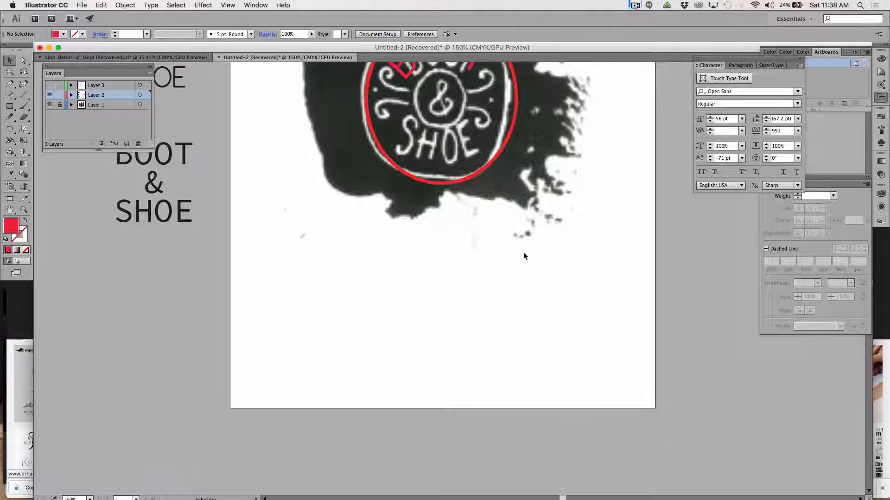
pyautogui.scroll(2, 524, 253)
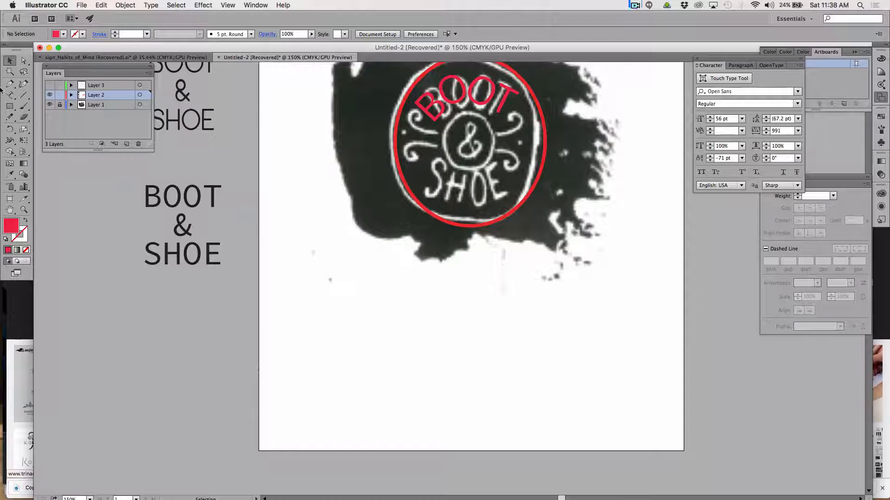
pyautogui.click(11, 84)
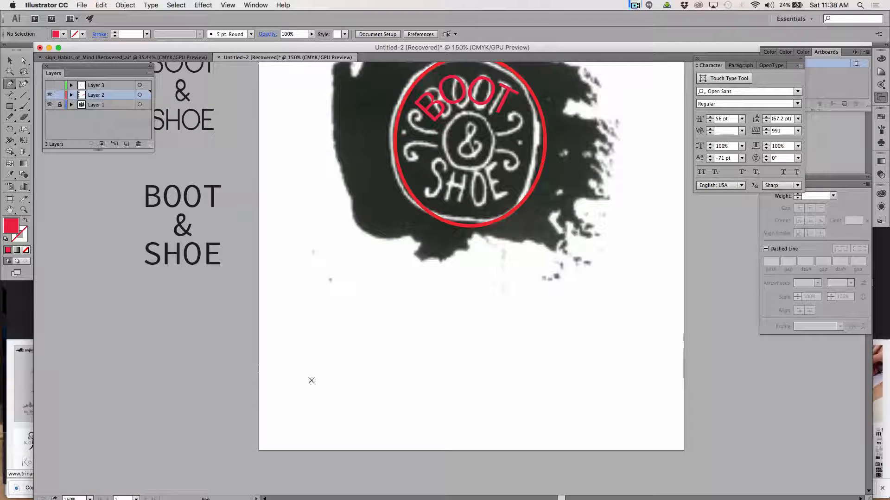
pyautogui.click(295, 381)
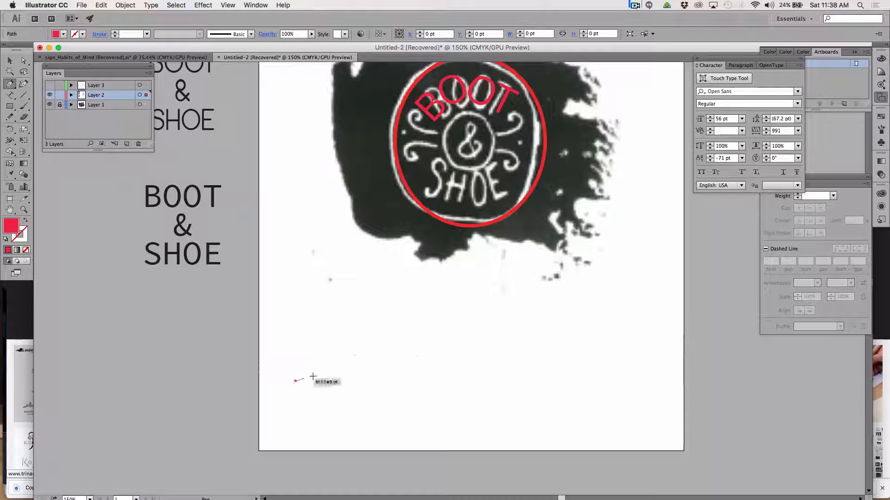
pyautogui.click(371, 355)
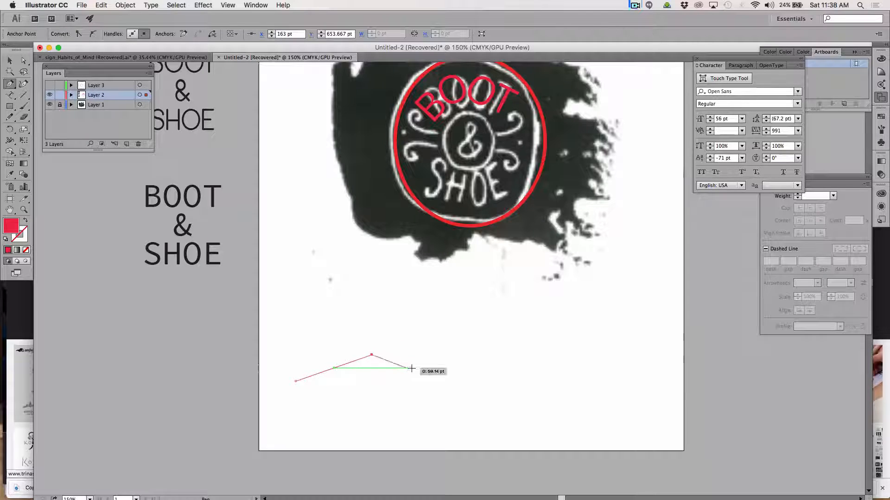
pyautogui.press('super+z')
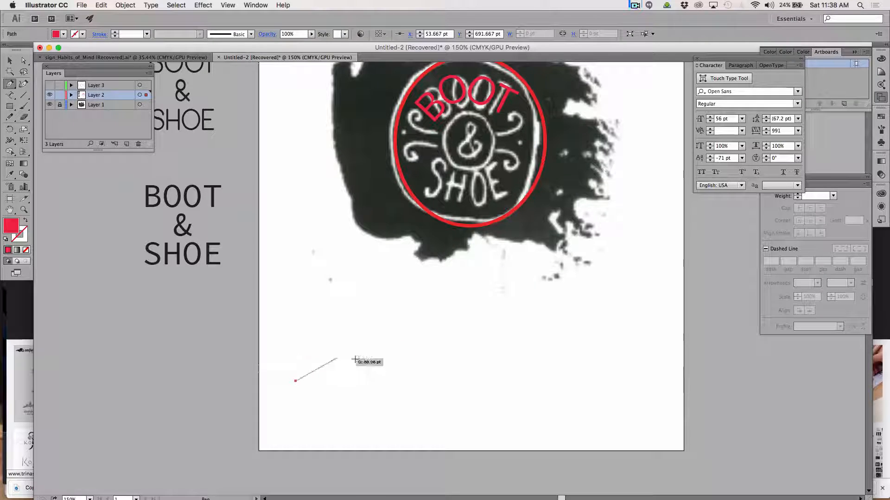
pyautogui.moveTo(349, 351); pyautogui.dragTo(379, 350)
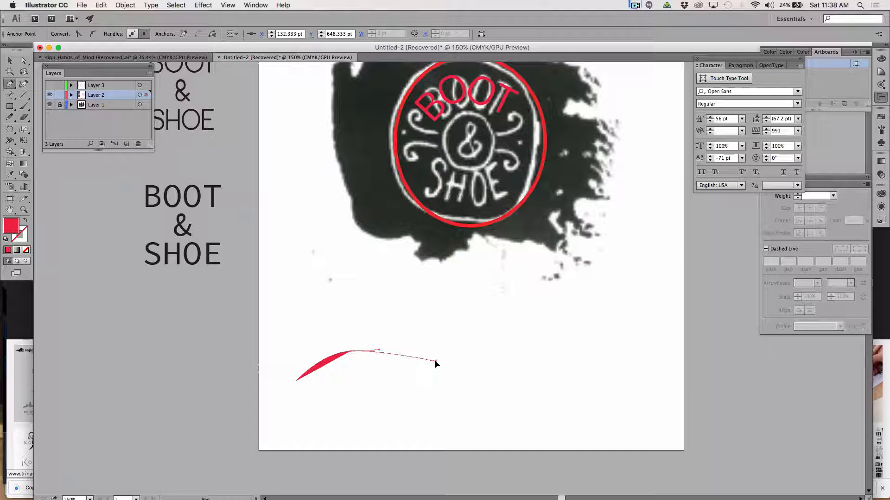
pyautogui.moveTo(434, 362); pyautogui.dragTo(453, 357)
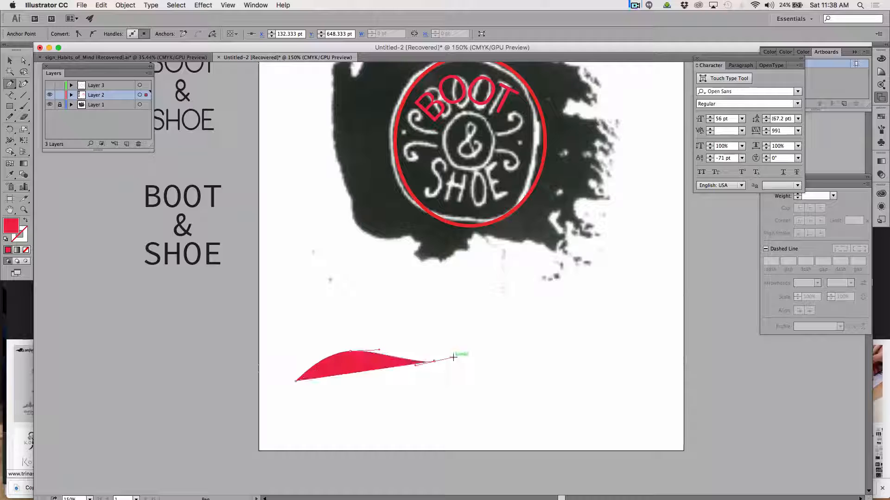
pyautogui.click(485, 336)
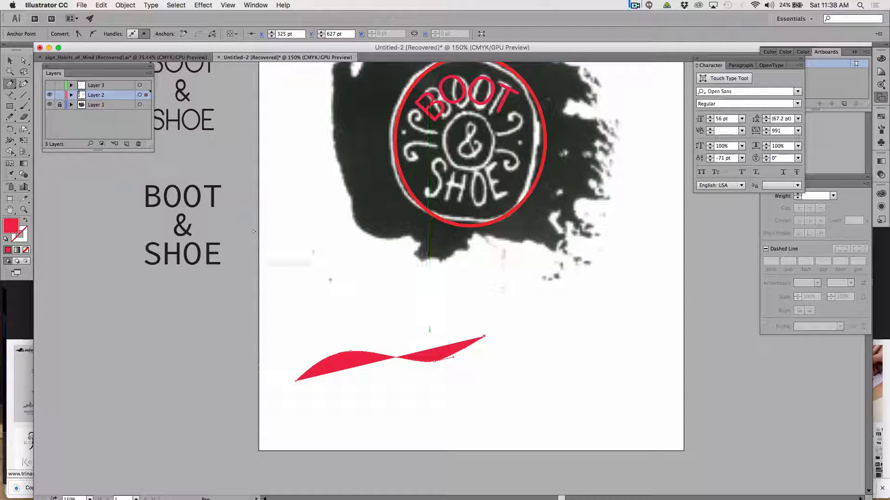
# Swap the wave's fill and stroke so it has a red outline without fill, and select the whole path.
pyautogui.click(27, 221)
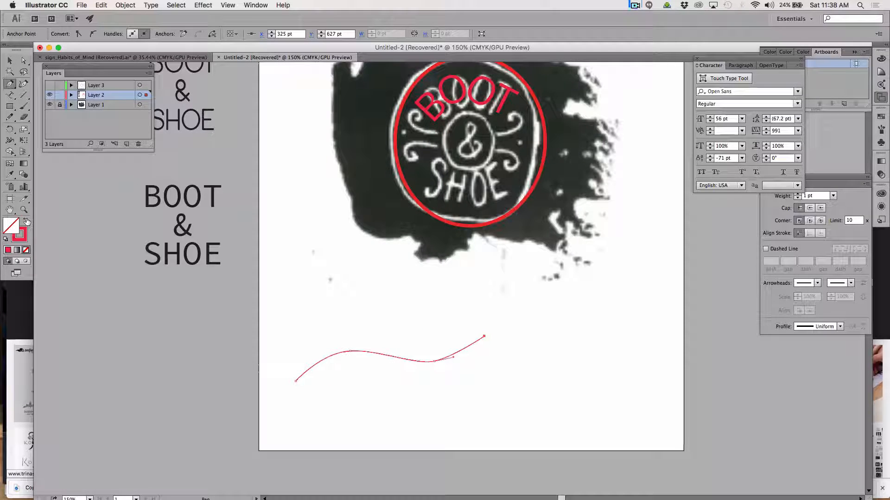
pyautogui.click(10, 61)
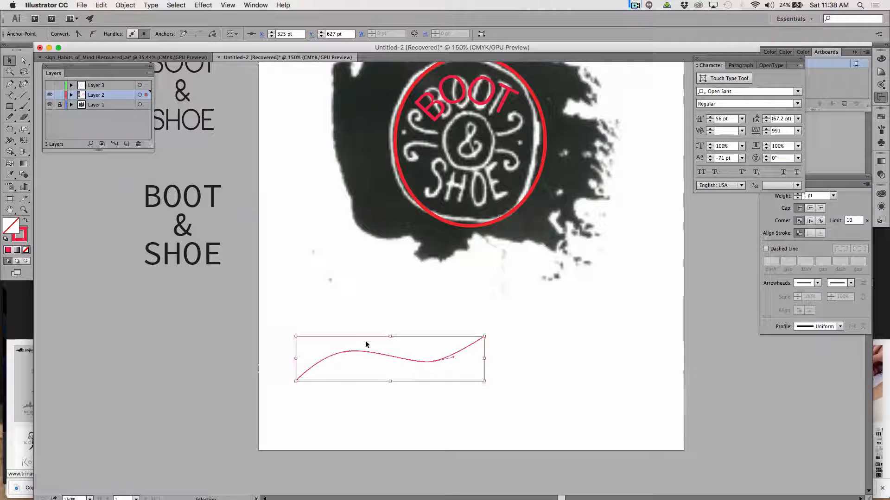
pyautogui.click(489, 329)
pyautogui.click(456, 357)
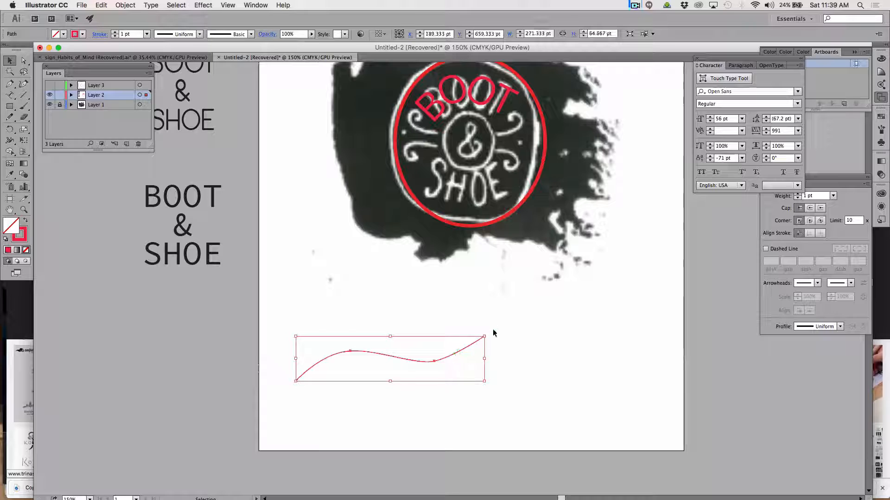
# Rotate the wave slightly clockwise to level its ends, checking it against a horizontal ruler guide placed through its start point.
pyautogui.moveTo(487, 331); pyautogui.dragTo(490, 345)
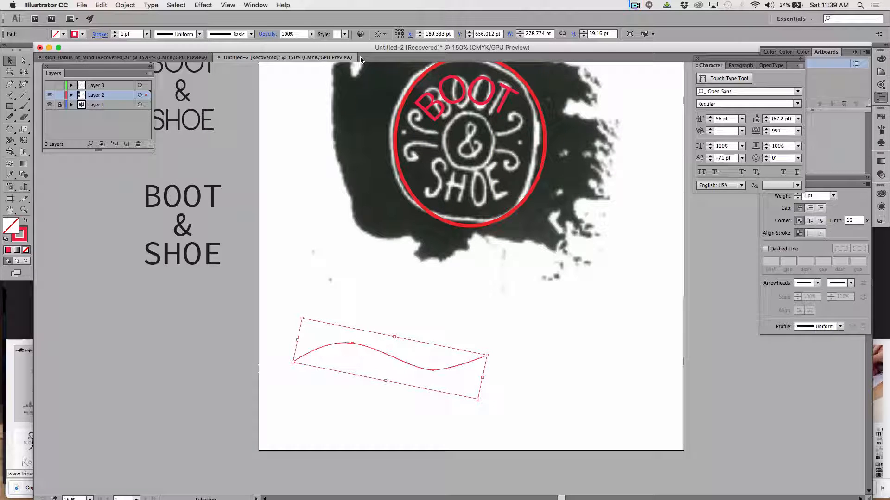
pyautogui.press('super+r')
pyautogui.moveTo(370, 67); pyautogui.dragTo(393, 364)
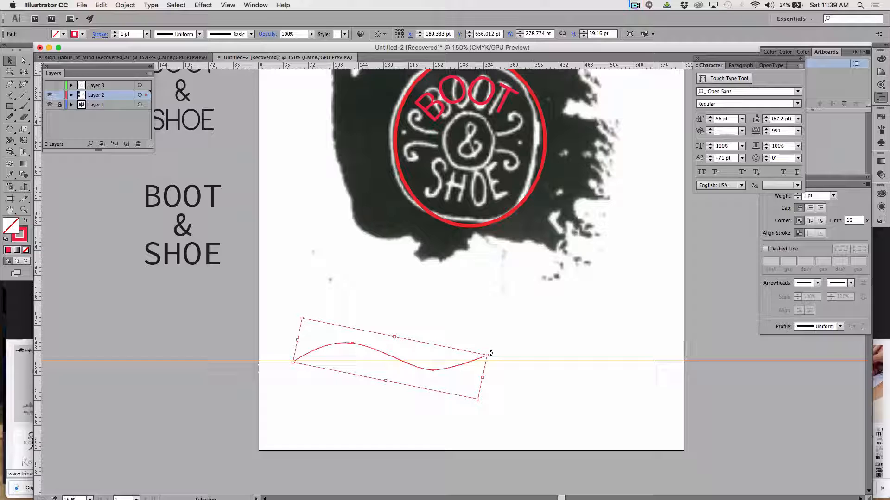
pyautogui.moveTo(491, 353); pyautogui.dragTo(492, 354)
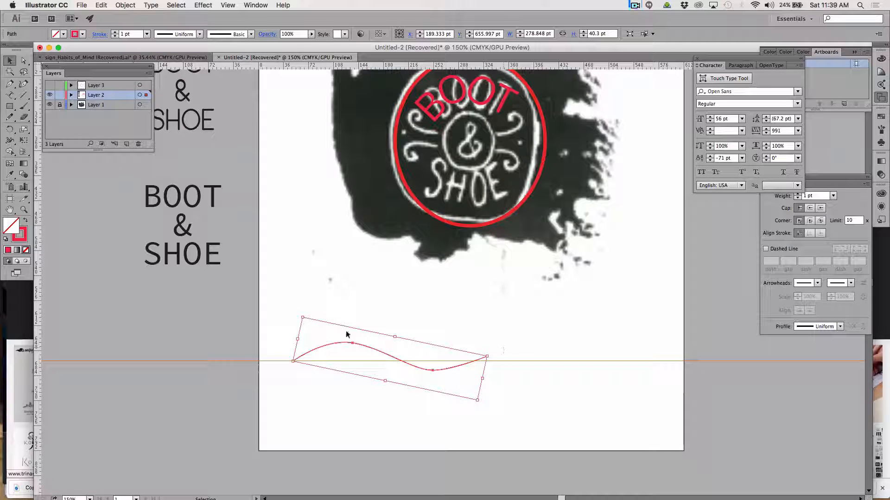
# Deselect the wave and add the point text "COBBLER" on the canvas beside the artboard, below the BOOT & SHOE font samples.
pyautogui.click(9, 96)
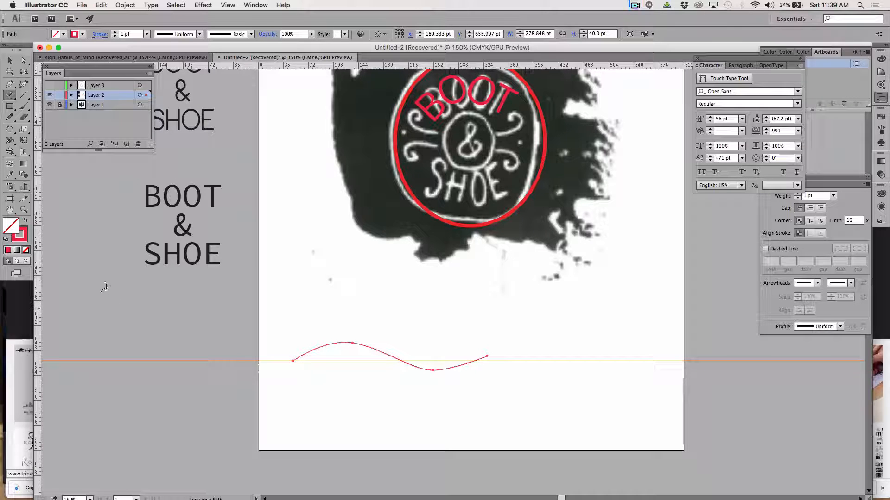
pyautogui.click(10, 58)
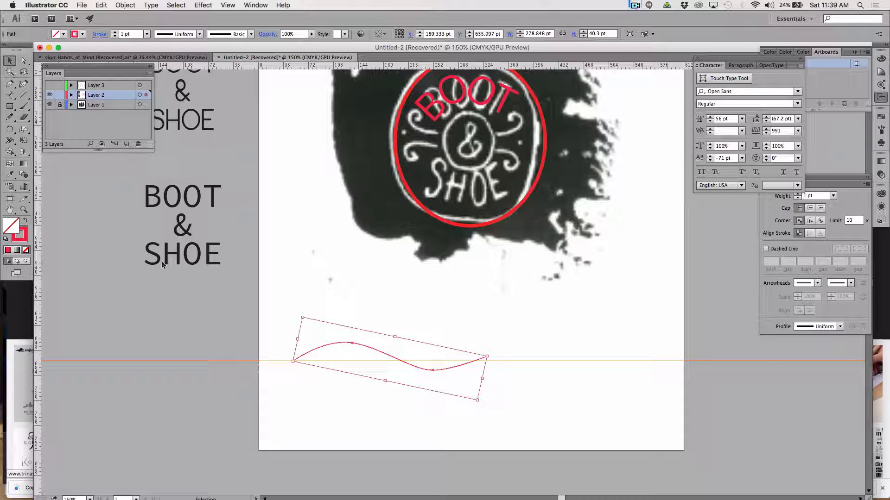
pyautogui.click(129, 297)
pyautogui.moveTo(8, 94); pyautogui.dragTo(42, 93)
pyautogui.click(77, 361)
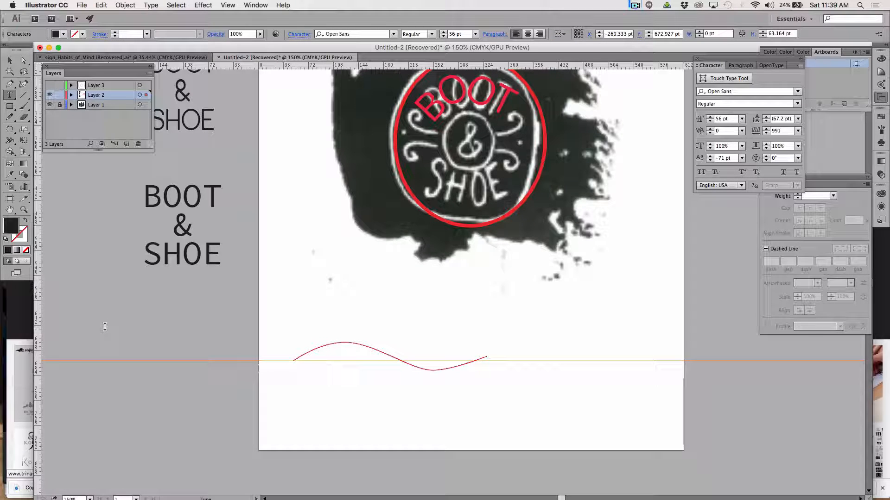
pyautogui.write('COBBLER')
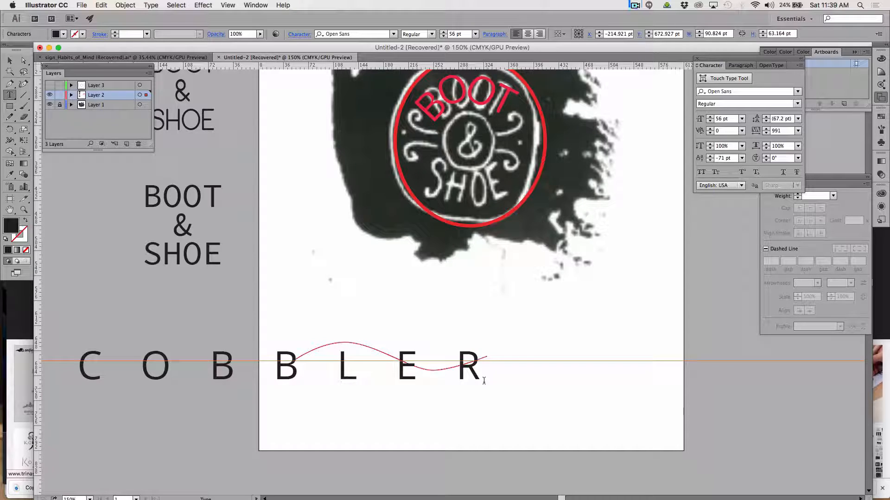
# Set the tracking of the letters COBBLE in the new word COBBLER to 0.
pyautogui.moveTo(483, 381); pyautogui.dragTo(68, 372)
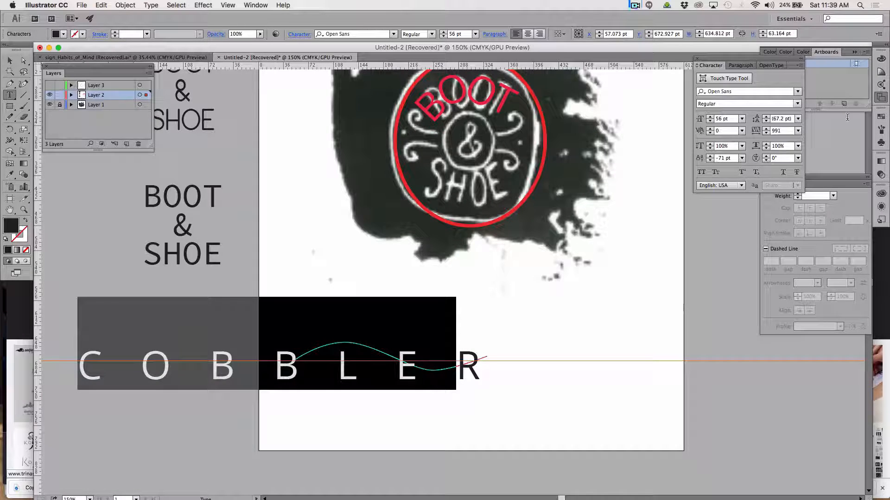
pyautogui.click(797, 131)
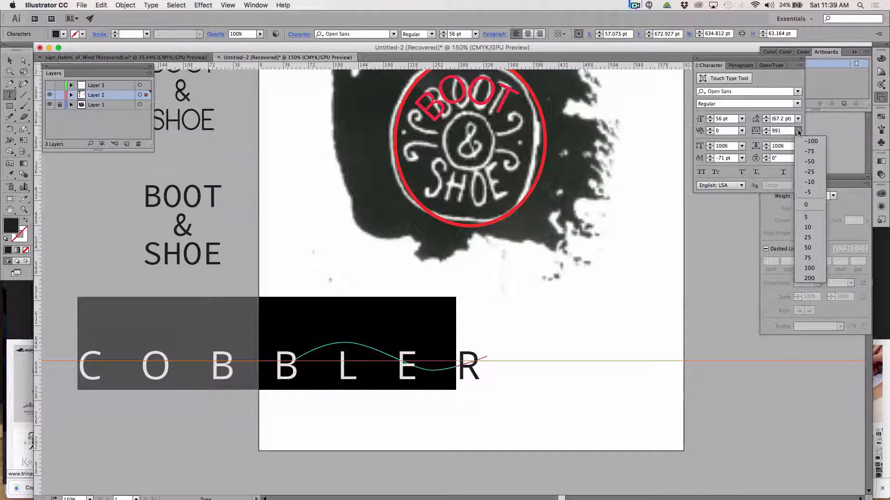
pyautogui.click(804, 205)
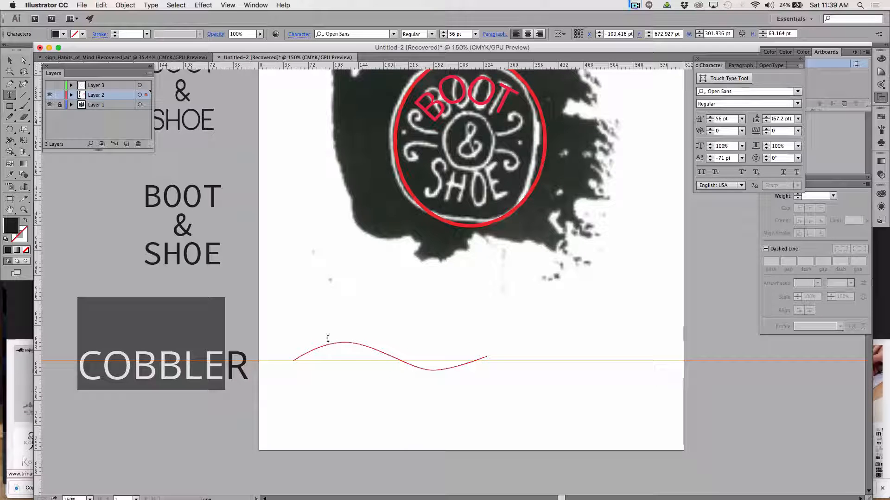
# Try to fix the spacing at the end of COBBLER by deleting its last letter and retyping it as R.
pyautogui.click(248, 363)
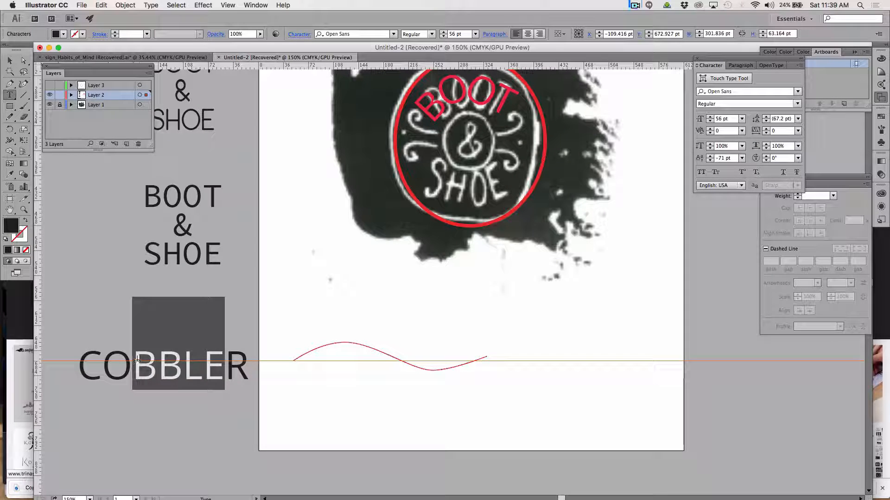
pyautogui.doubleClick(122, 366)
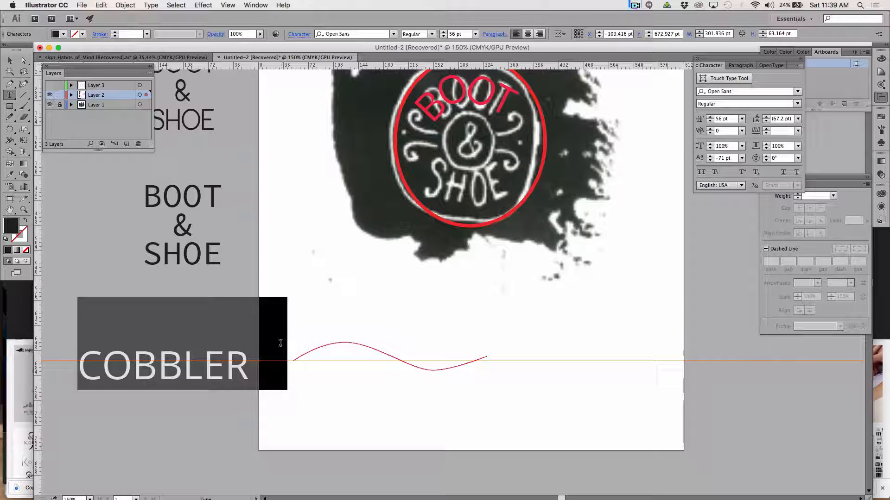
pyautogui.moveTo(252, 351); pyautogui.dragTo(298, 346)
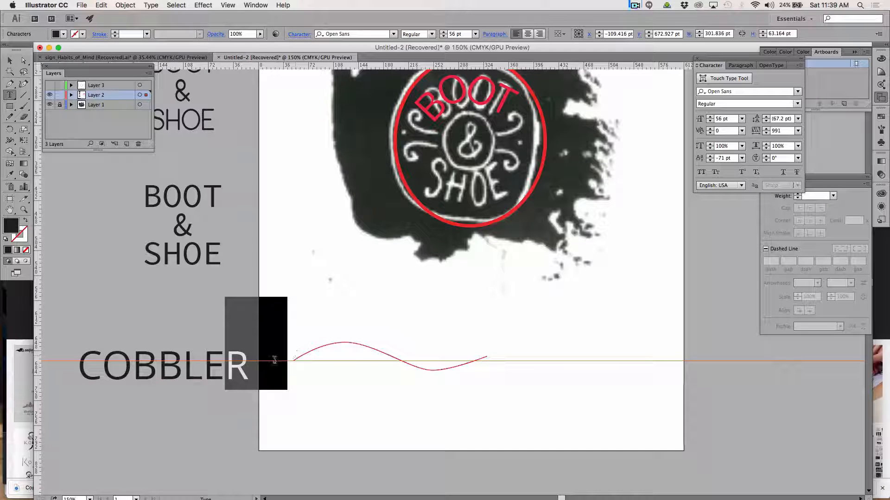
pyautogui.click(274, 360)
pyautogui.press('BackSpace')
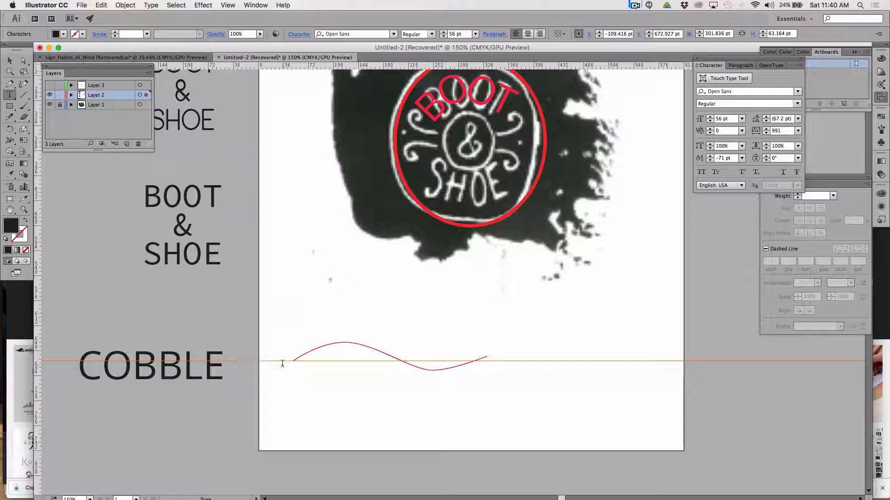
pyautogui.write('R')
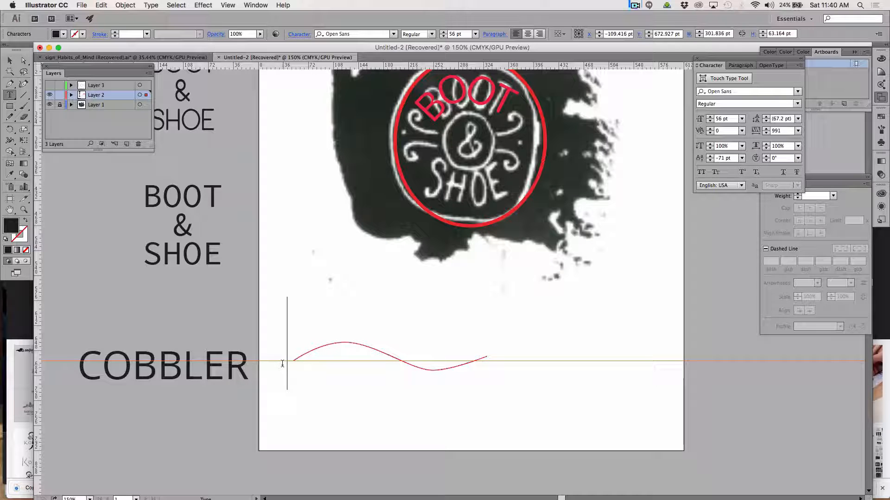
# Select the whole word COBBLER and set its baseline shift to 0 pt and its tracking to 0.
pyautogui.click(741, 158)
pyautogui.click(742, 160)
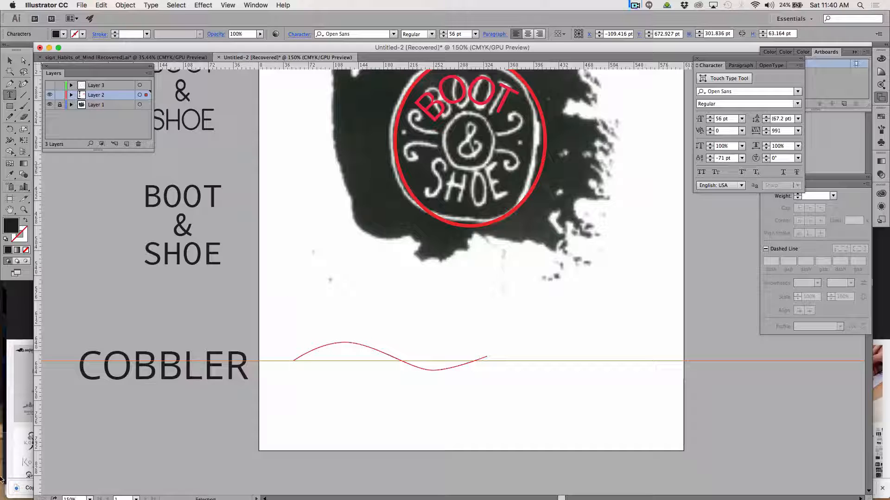
pyautogui.doubleClick(150, 365)
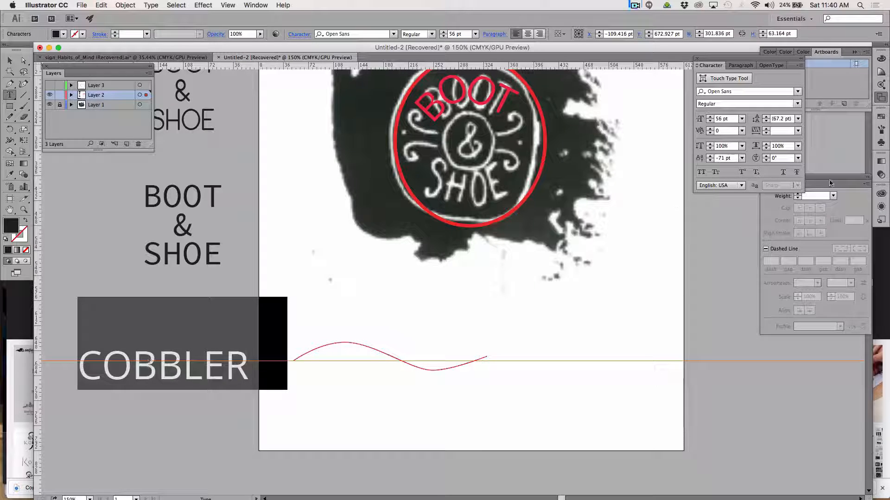
pyautogui.click(742, 158)
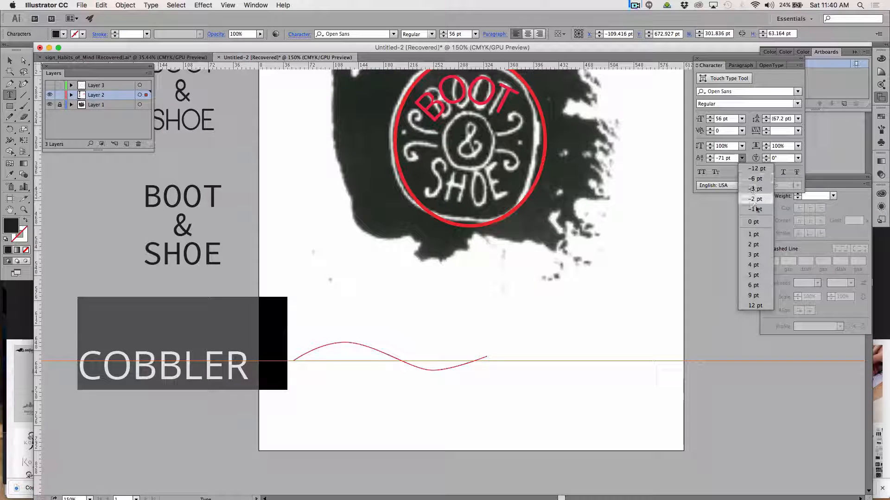
pyautogui.click(760, 222)
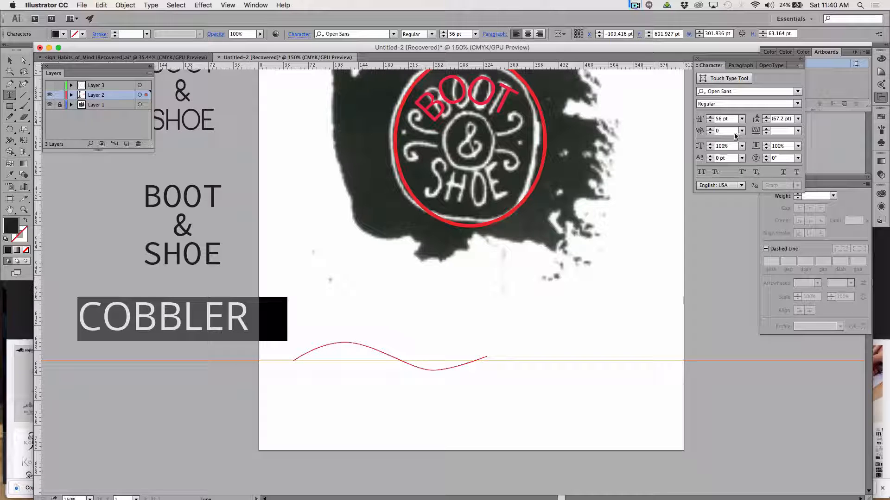
pyautogui.click(783, 132)
pyautogui.write('0')
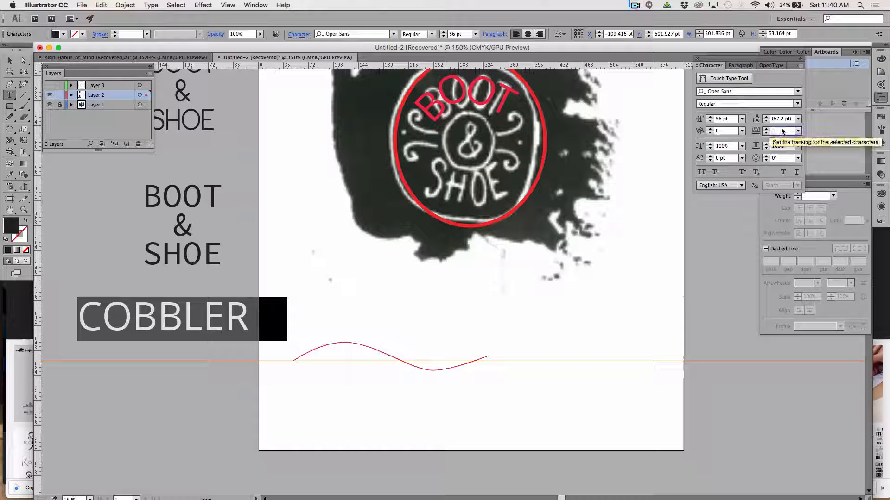
pyautogui.press('Return')
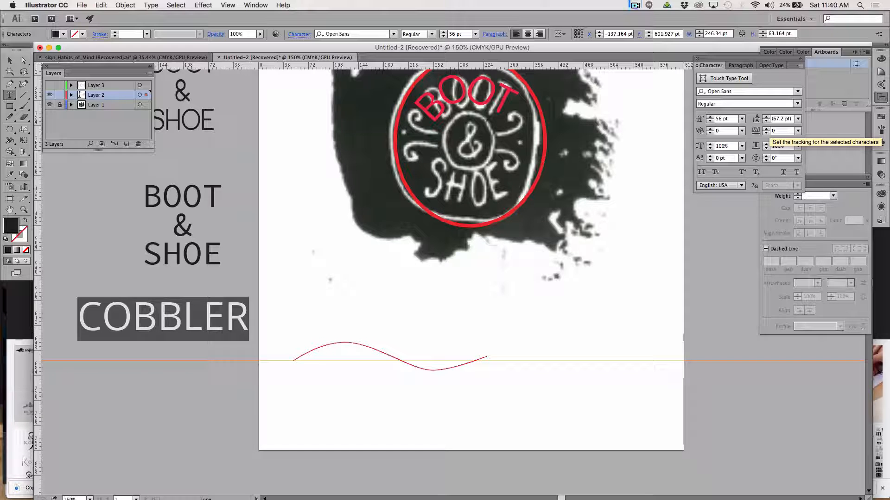
# Delete the loose COBBLER text and enter COBBLER along the wavy path with the Type on a Path tool.
pyautogui.press('BackSpace')
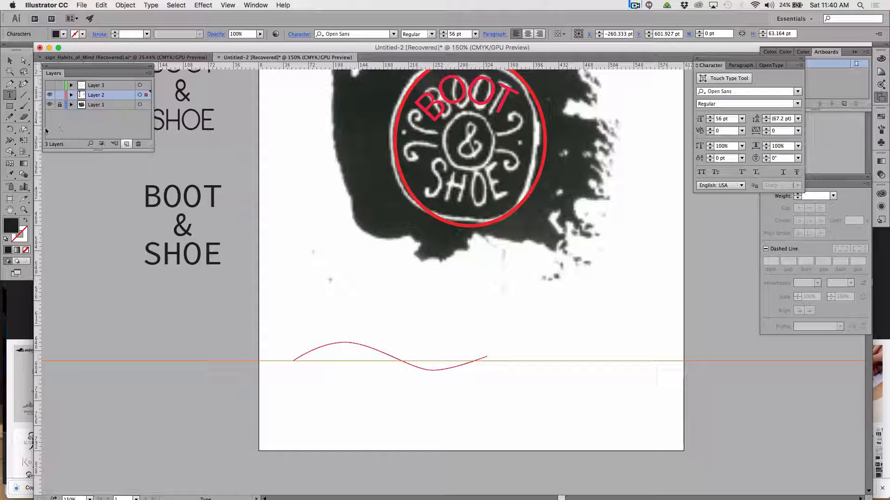
pyautogui.moveTo(11, 95); pyautogui.dragTo(60, 121)
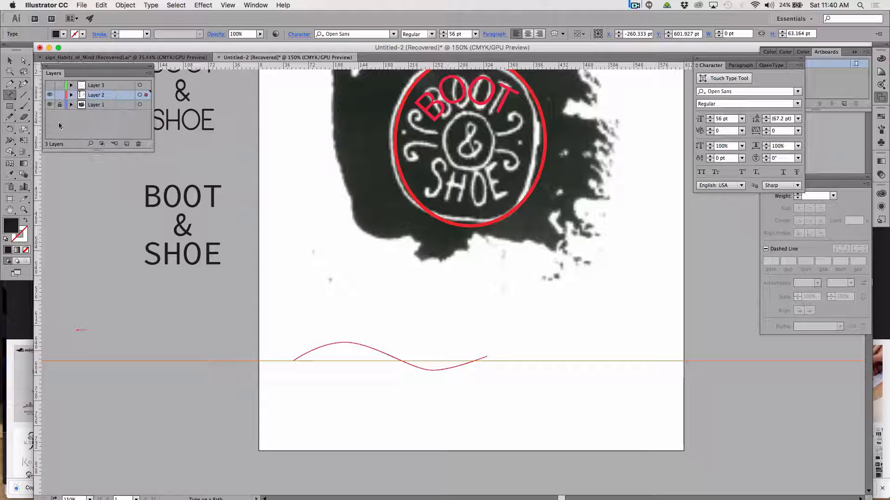
pyautogui.click(300, 354)
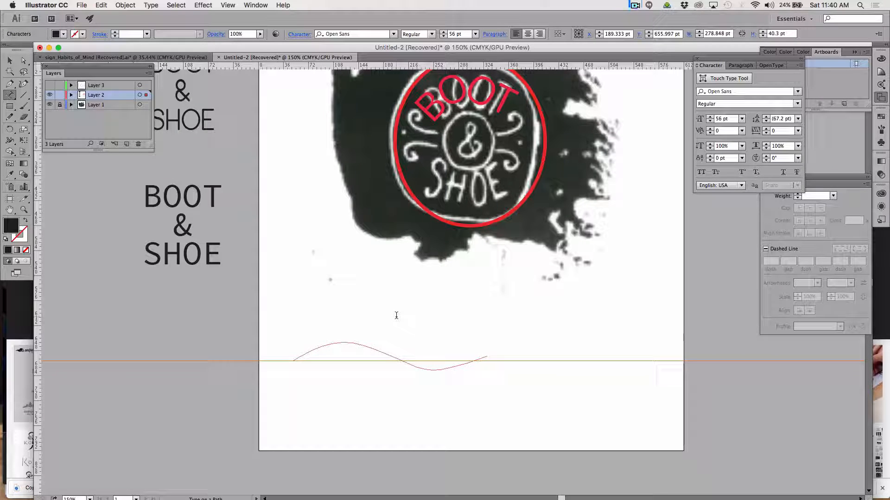
pyautogui.write('COBBLER')
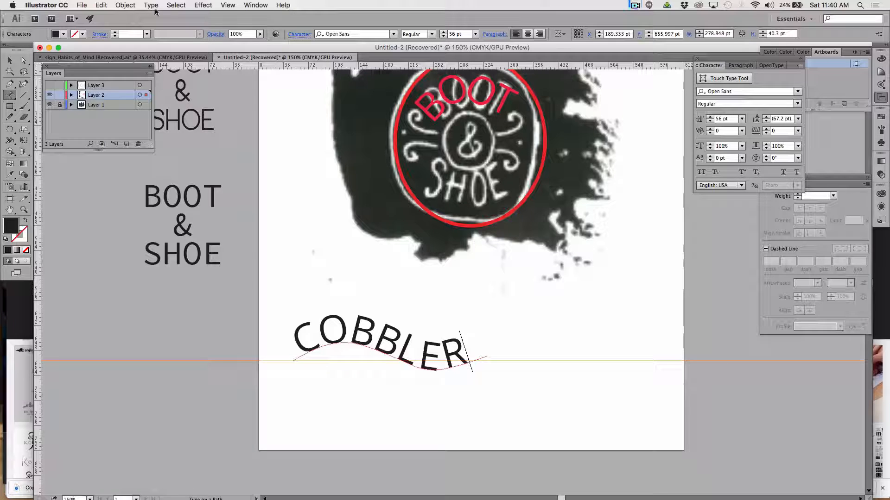
pyautogui.click(9, 60)
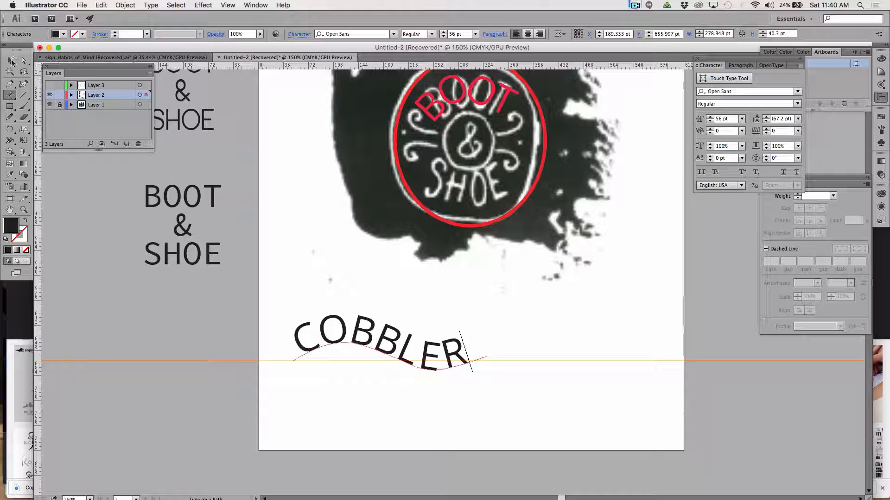
pyautogui.click(87, 273)
pyautogui.click(9, 117)
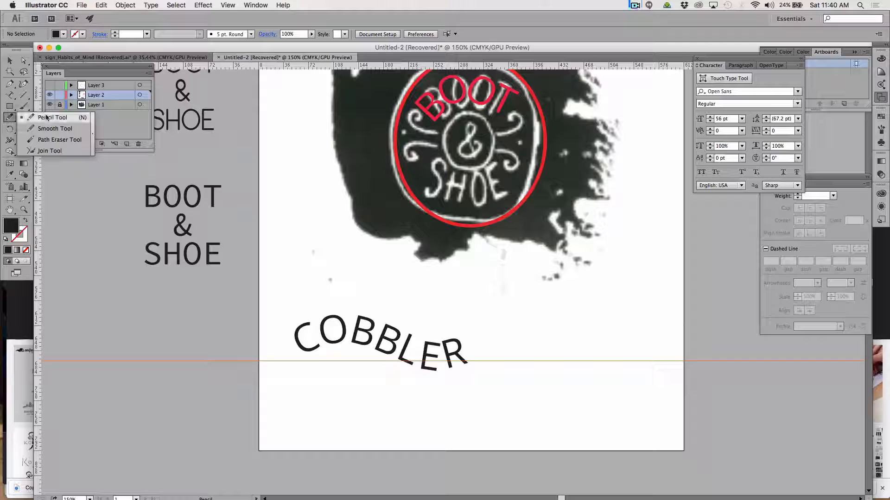
pyautogui.click(55, 116)
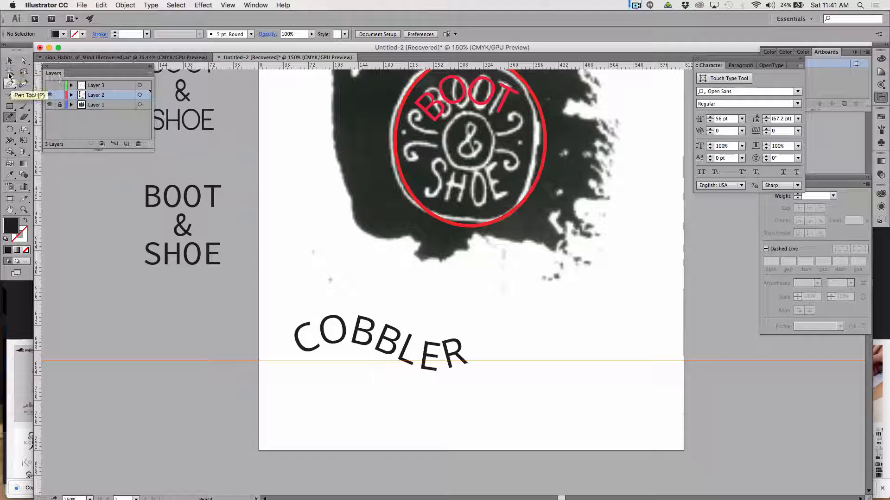
# Select the word COBBLER on the wave and tighten its tracking to -33.
pyautogui.moveTo(9, 96); pyautogui.dragTo(45, 95)
pyautogui.click(309, 341)
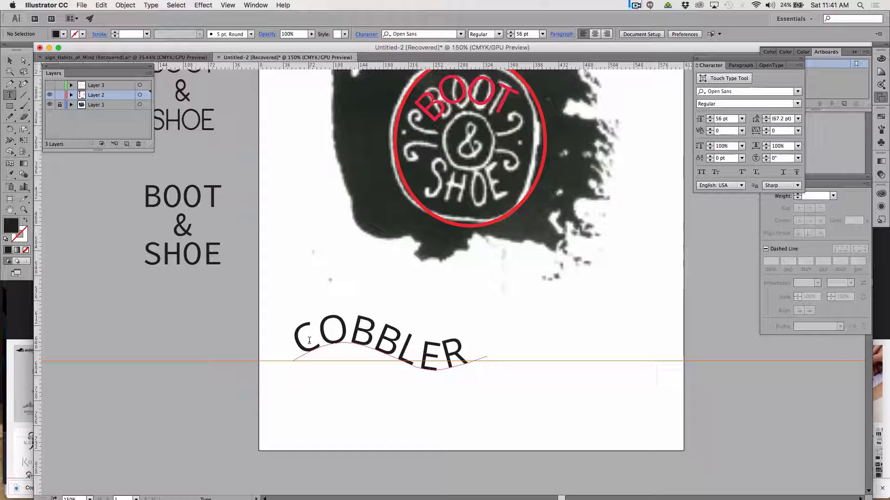
pyautogui.doubleClick(309, 340)
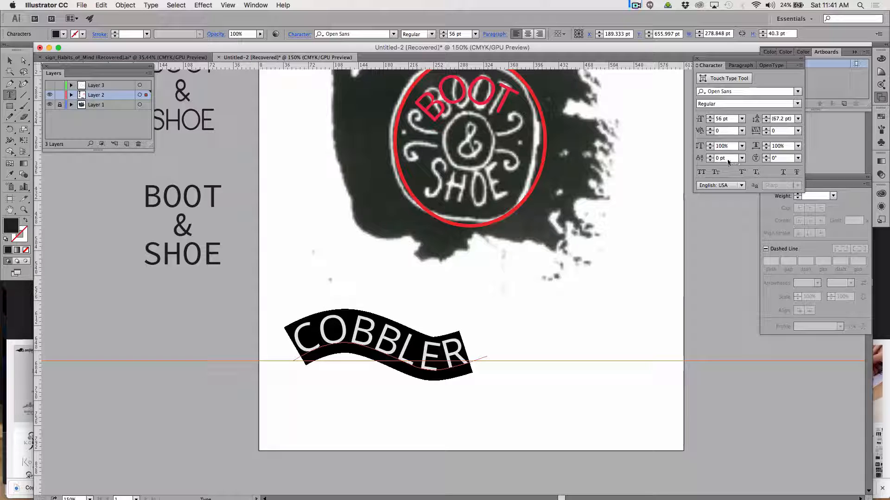
pyautogui.click(766, 132)
pyautogui.click(766, 132)
pyautogui.click(765, 132)
pyautogui.click(765, 132)
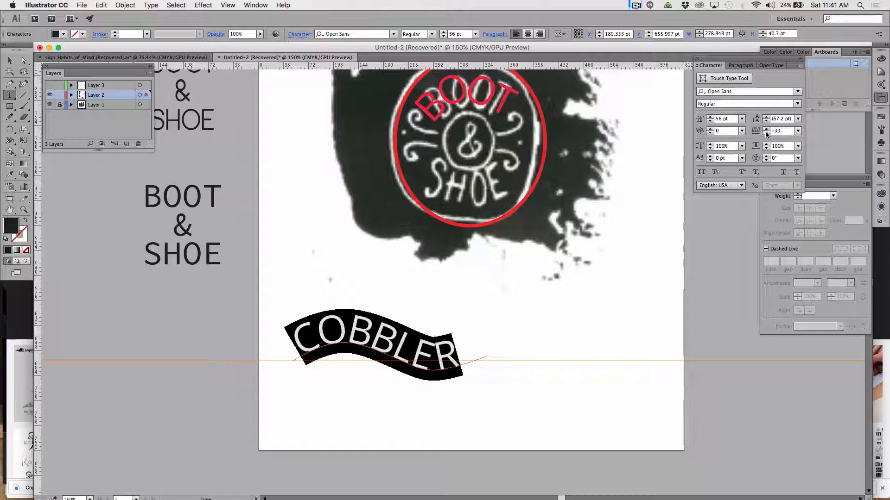
# Try to slide the COBBLER lettering along the wave by its center bracket.
pyautogui.click(9, 60)
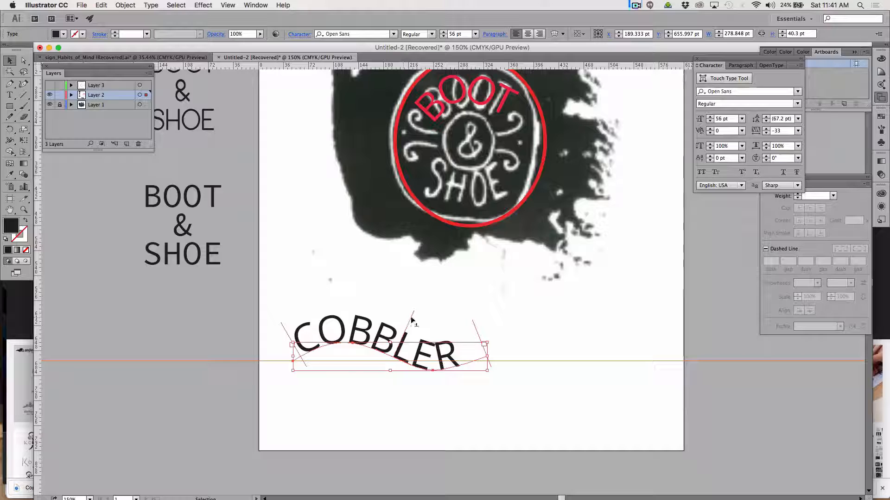
pyautogui.moveTo(412, 320); pyautogui.dragTo(427, 323)
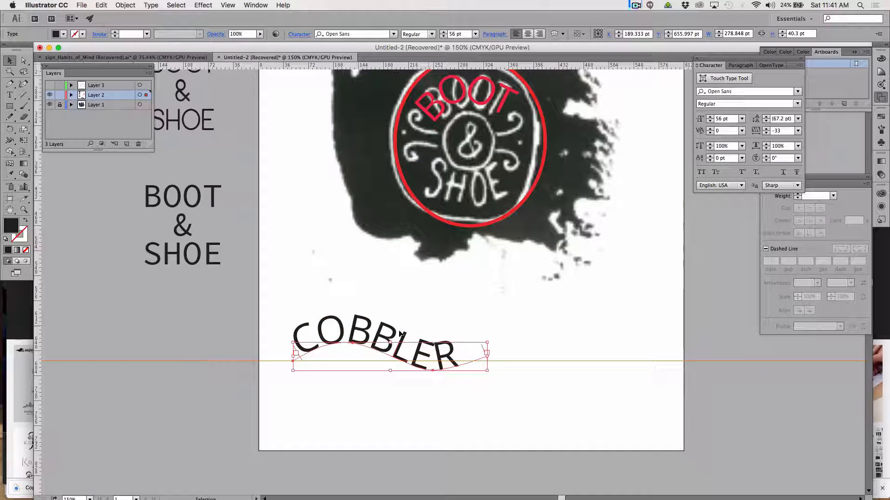
pyautogui.click(402, 302)
pyautogui.click(361, 348)
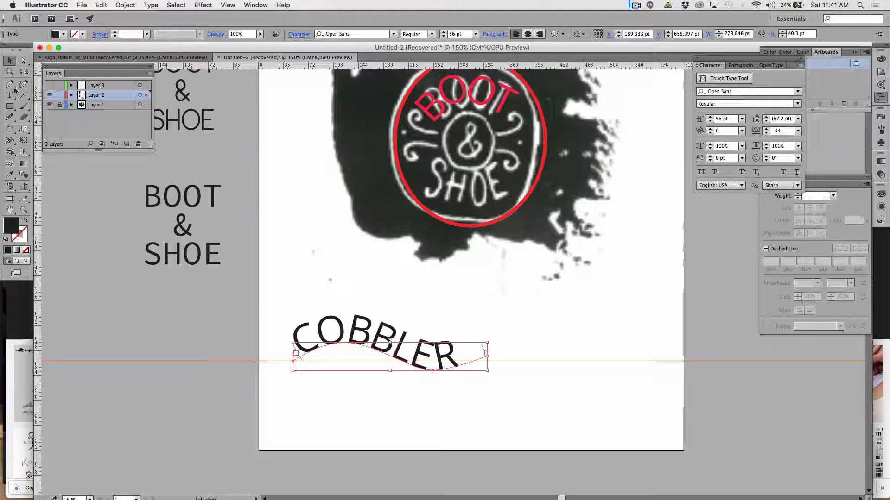
# Center-align the COBBLER text on its wavy path.
pyautogui.press('t')
pyautogui.doubleClick(381, 342)
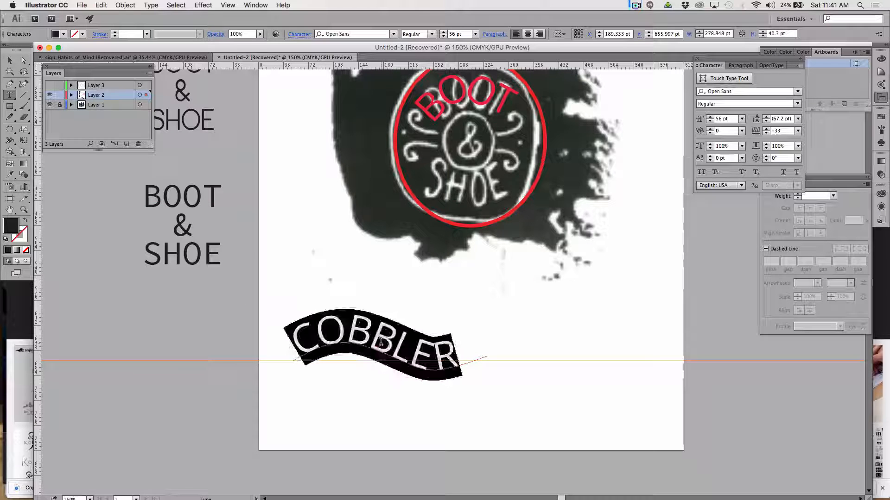
pyautogui.click(528, 34)
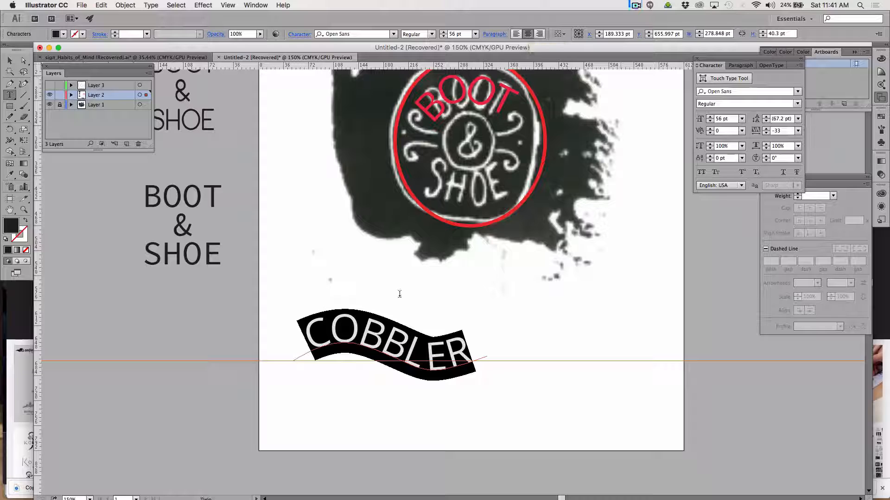
pyautogui.click(332, 342)
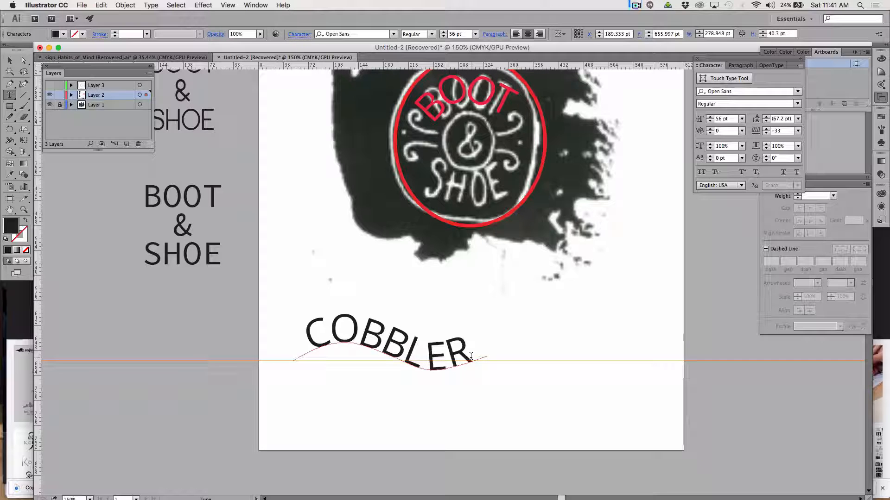
# Change the font of the whole word COBBLER on the wave to Merriweather.
pyautogui.moveTo(472, 357); pyautogui.dragTo(302, 338)
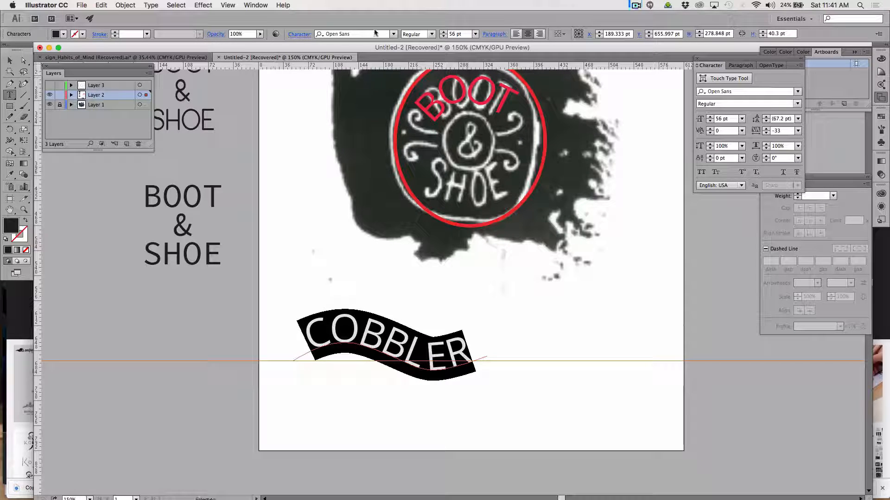
pyautogui.click(398, 34)
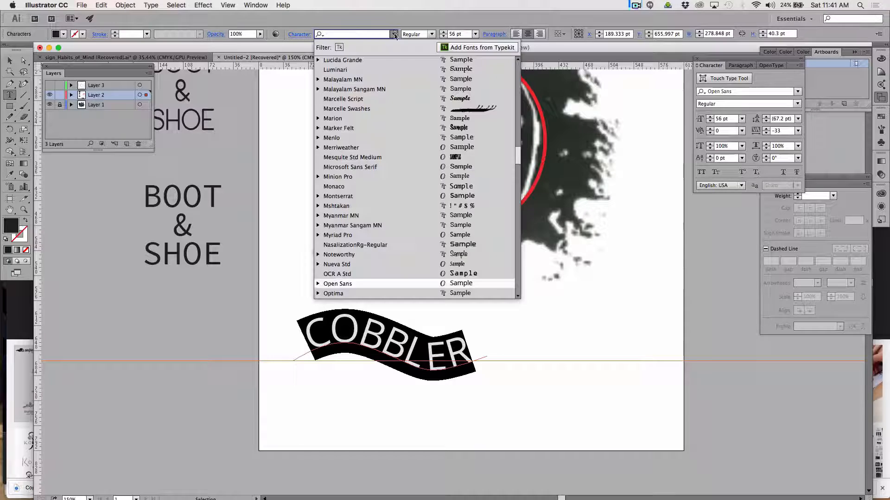
pyautogui.click(443, 148)
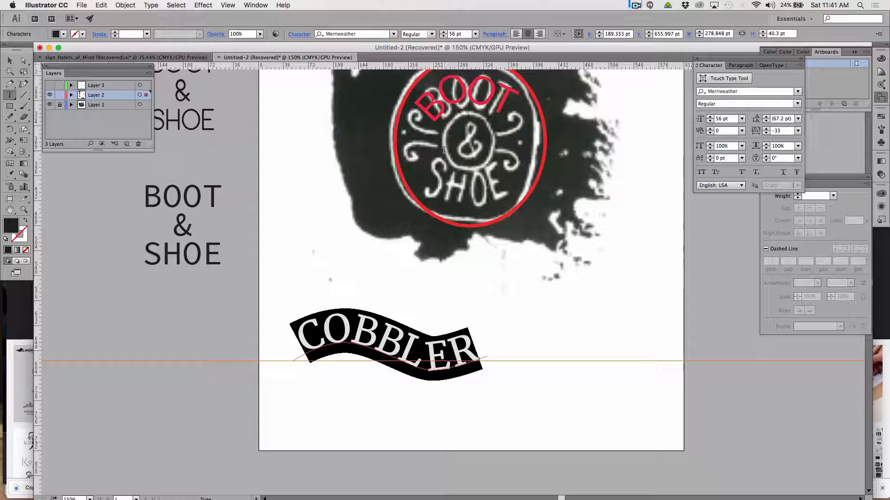
# Lower the wave's crest anchor to about X 139.7 pt, Y 647 pt, and slightly lengthen the left handle of the trough anchor.
pyautogui.click(24, 60)
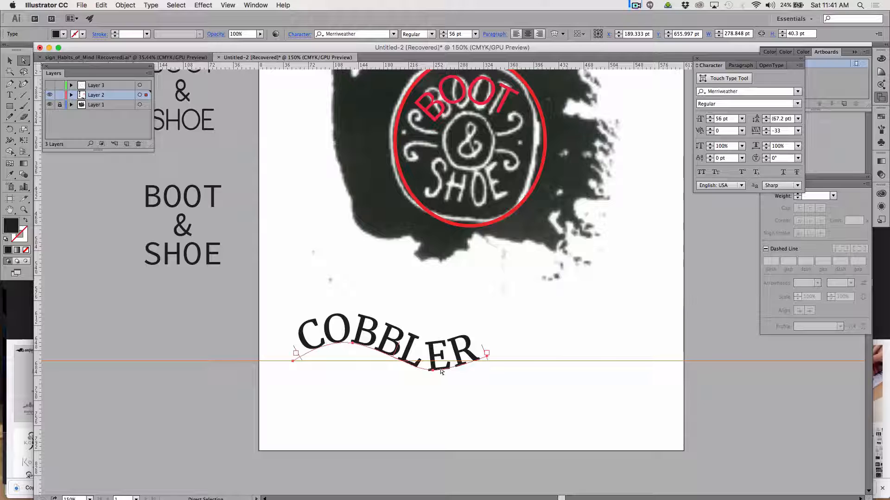
pyautogui.click(356, 354)
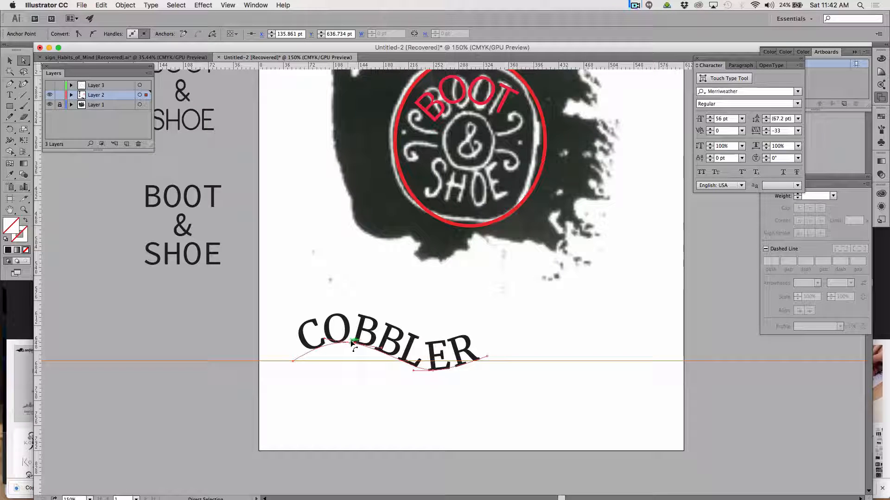
pyautogui.moveTo(352, 344); pyautogui.dragTo(356, 354)
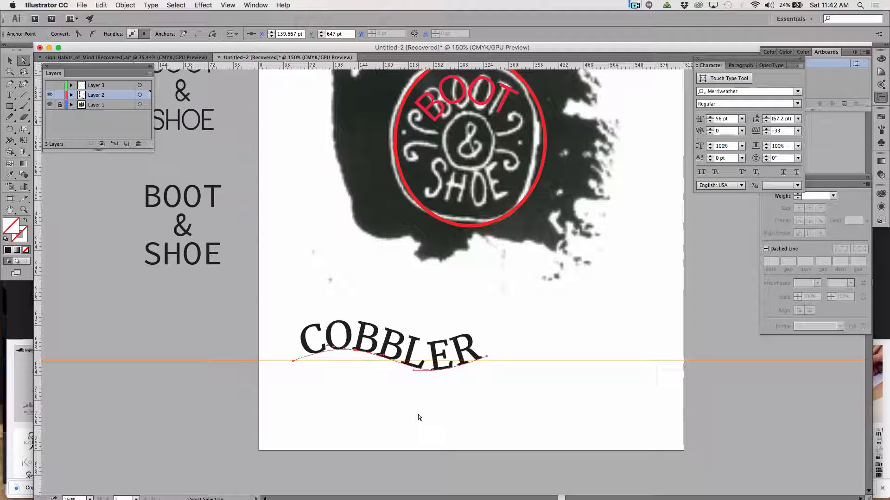
pyautogui.click(433, 371)
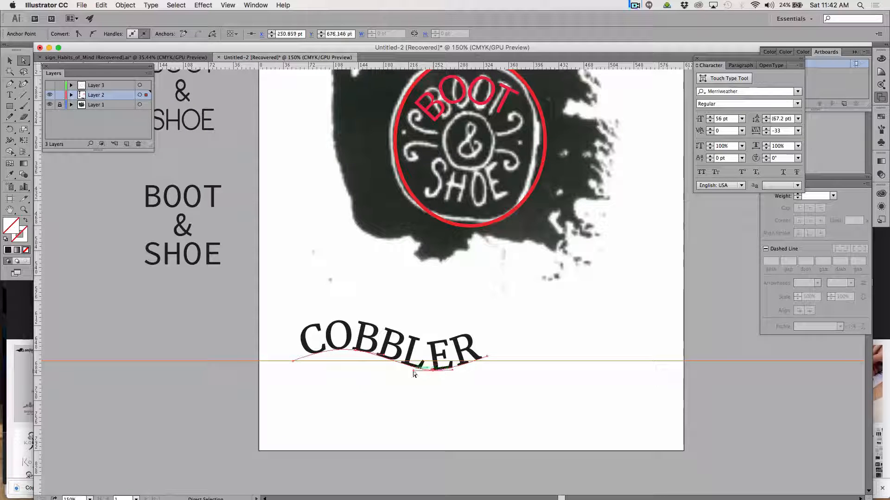
pyautogui.moveTo(413, 371); pyautogui.dragTo(411, 372)
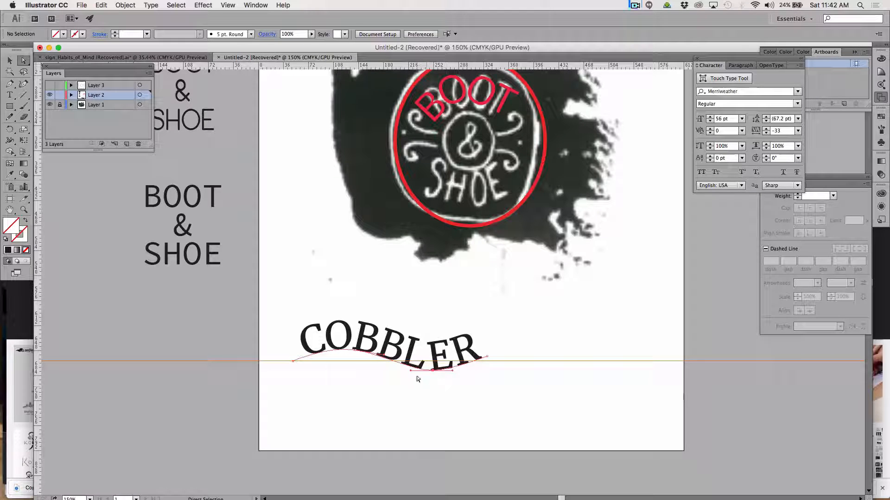
# Convert the wavy COBBLER text to outlines and ungroup the result into separate letters.
pyautogui.click(386, 344)
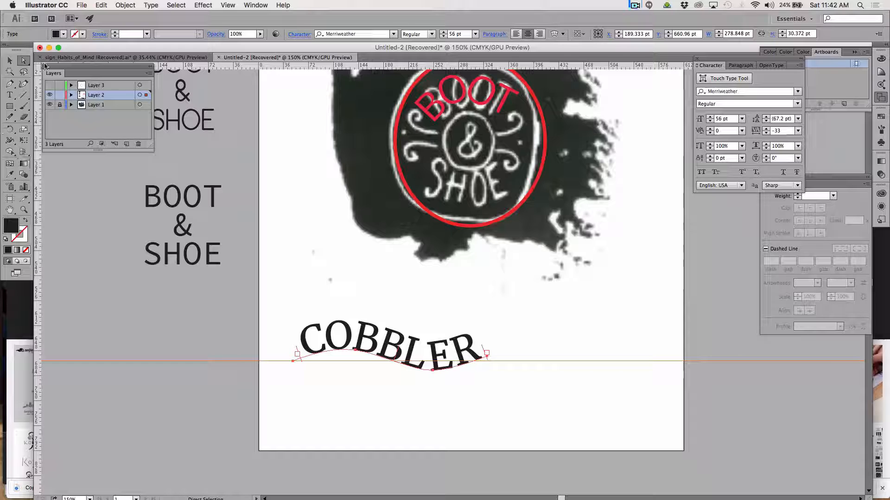
pyautogui.click(10, 61)
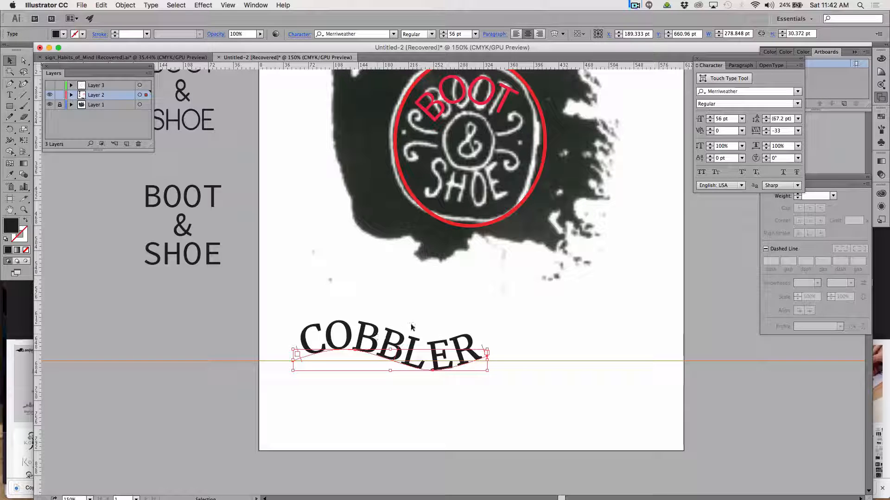
pyautogui.click(342, 293)
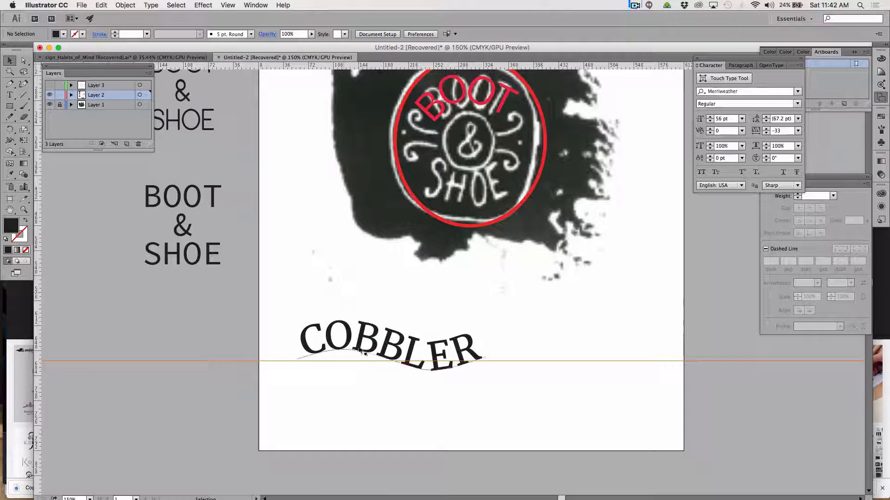
pyautogui.click(360, 346)
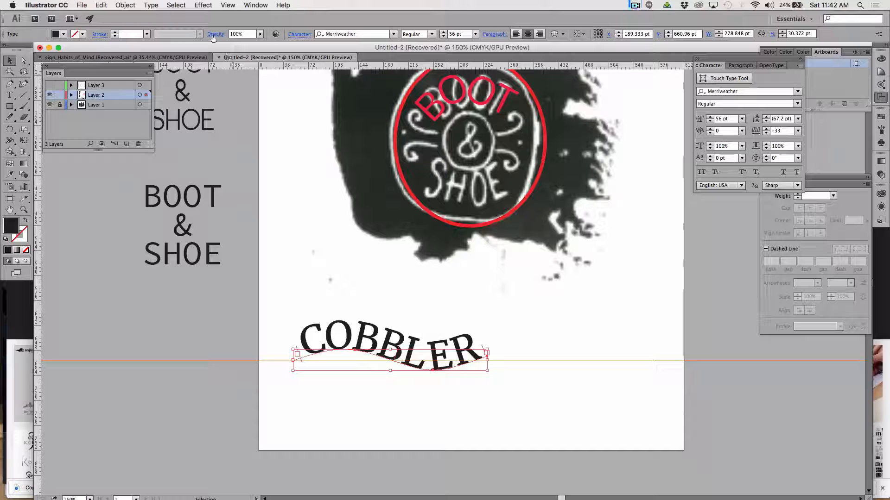
pyautogui.click(151, 6)
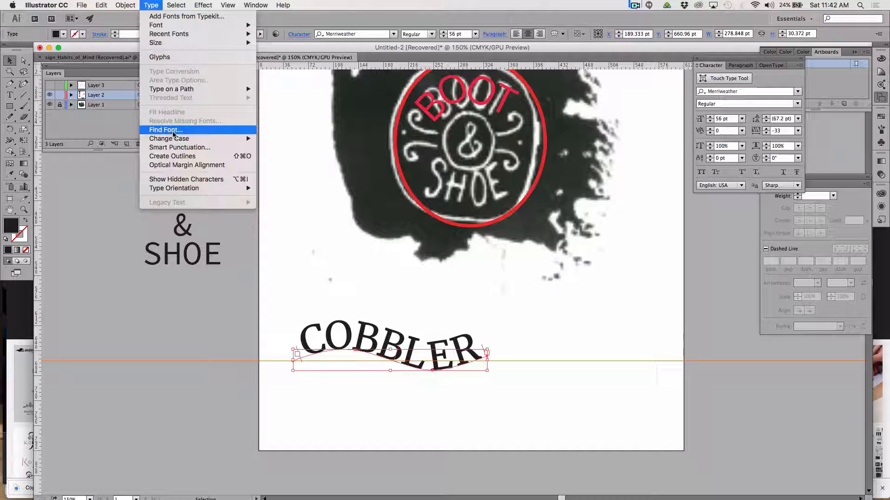
pyautogui.click(173, 157)
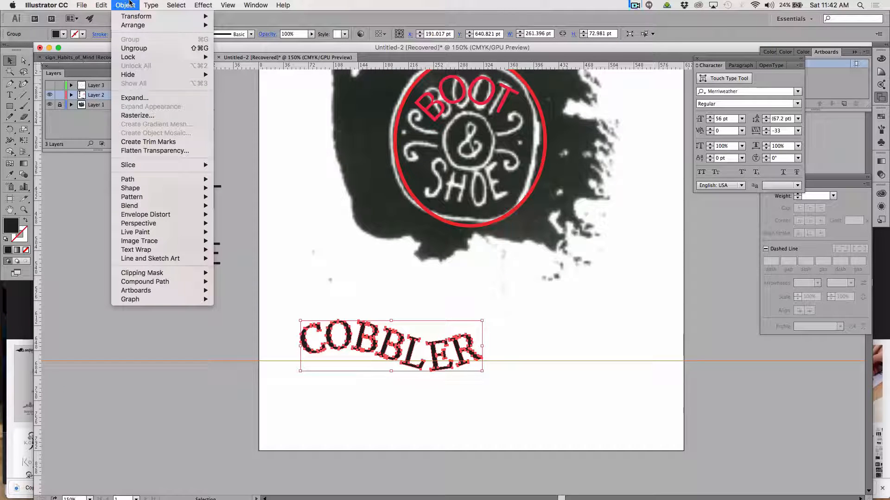
pyautogui.click(134, 48)
pyautogui.click(351, 313)
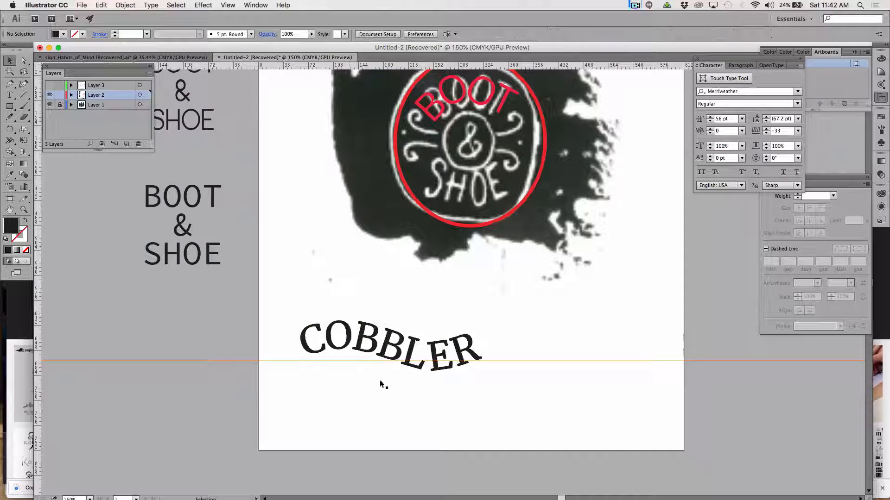
# Select the outlined L, E and first B of COBBLER one by one to check each letter as an individual object.
pyautogui.click(415, 370)
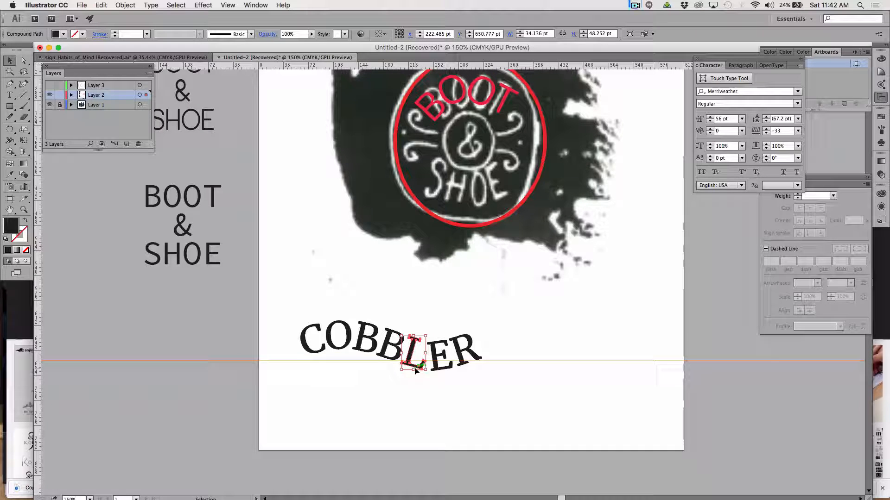
pyautogui.click(476, 382)
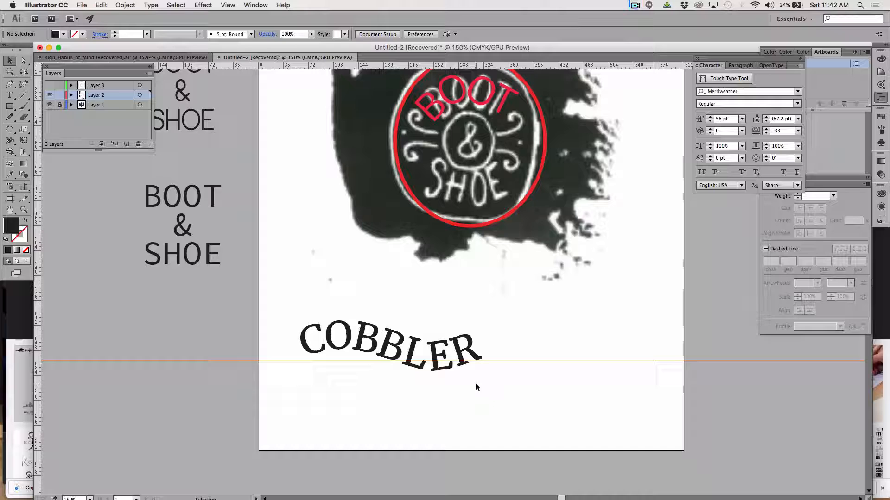
pyautogui.click(442, 371)
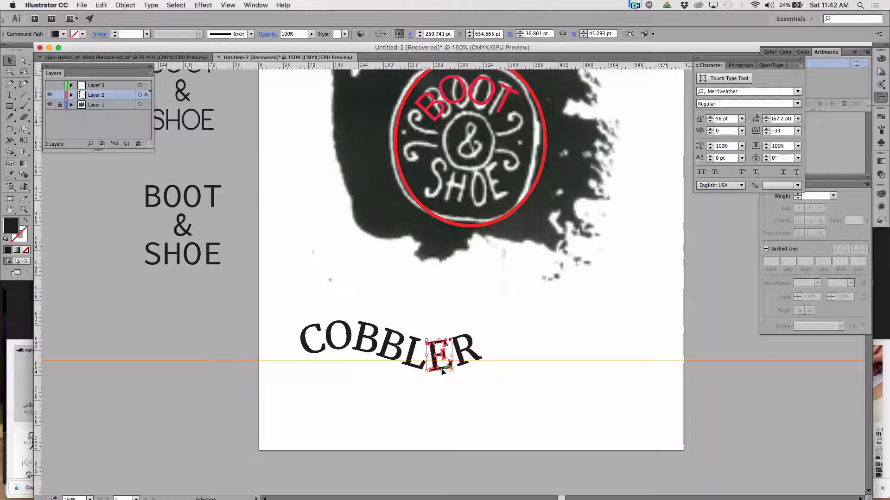
pyautogui.click(546, 403)
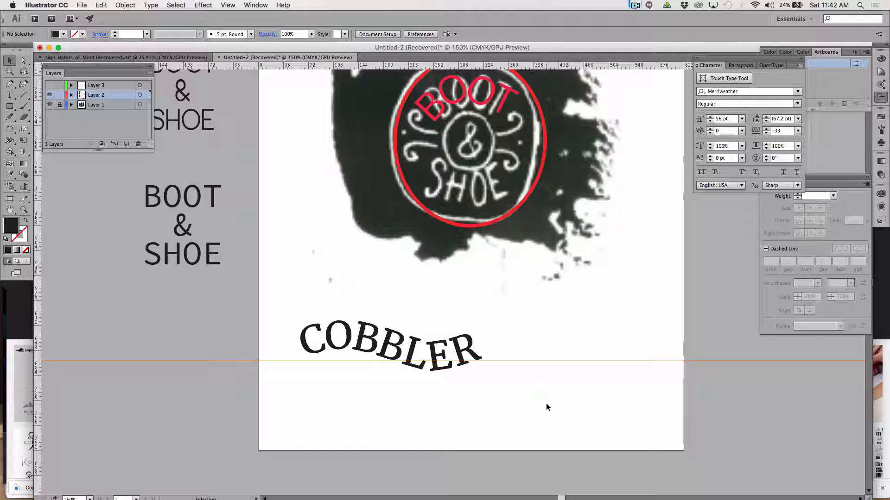
pyautogui.click(355, 348)
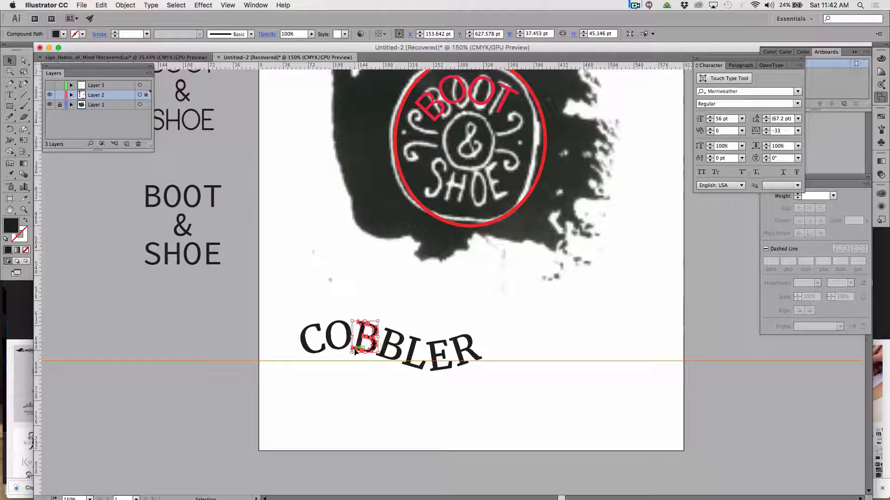
pyautogui.click(523, 369)
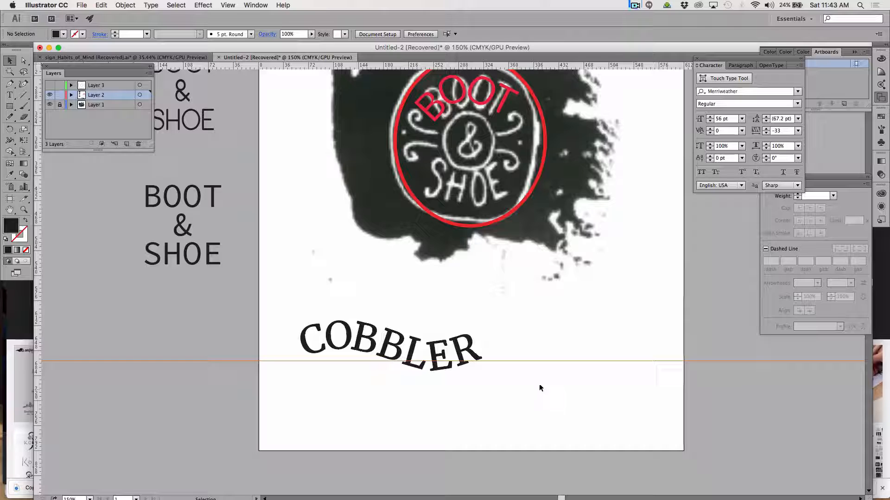
pyautogui.click(634, 6)
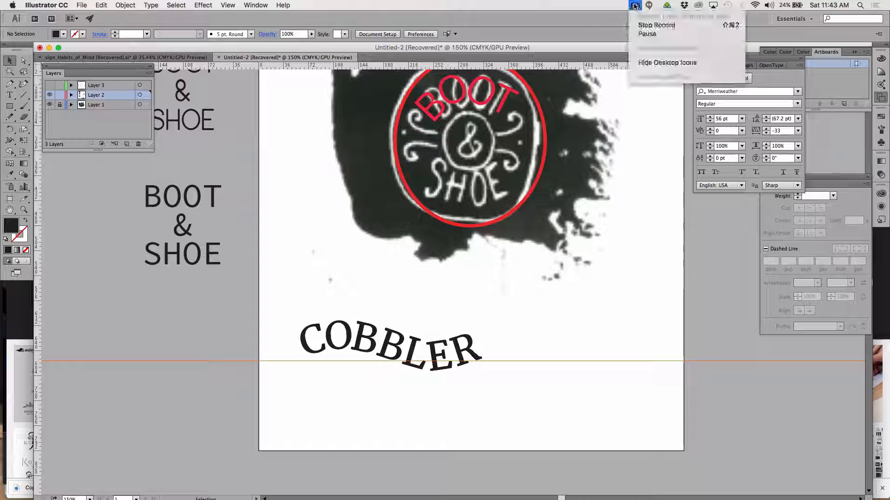